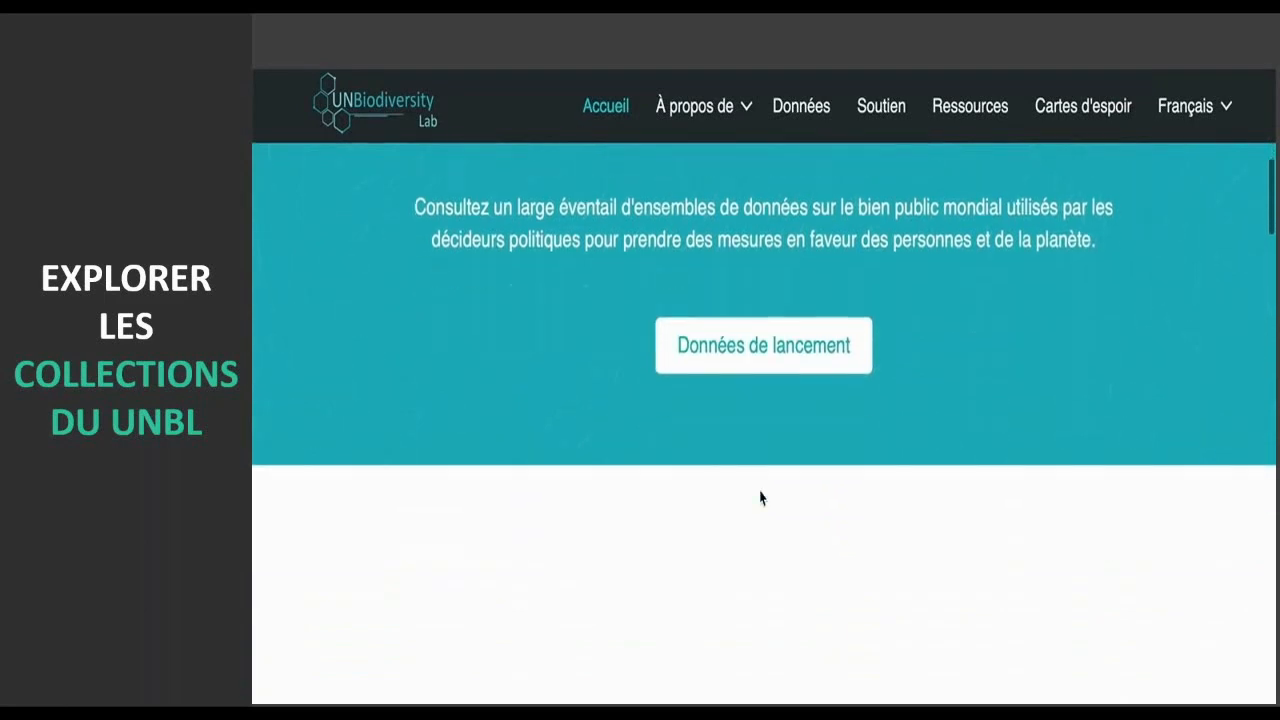
scroll(760, 495, "down", 1)
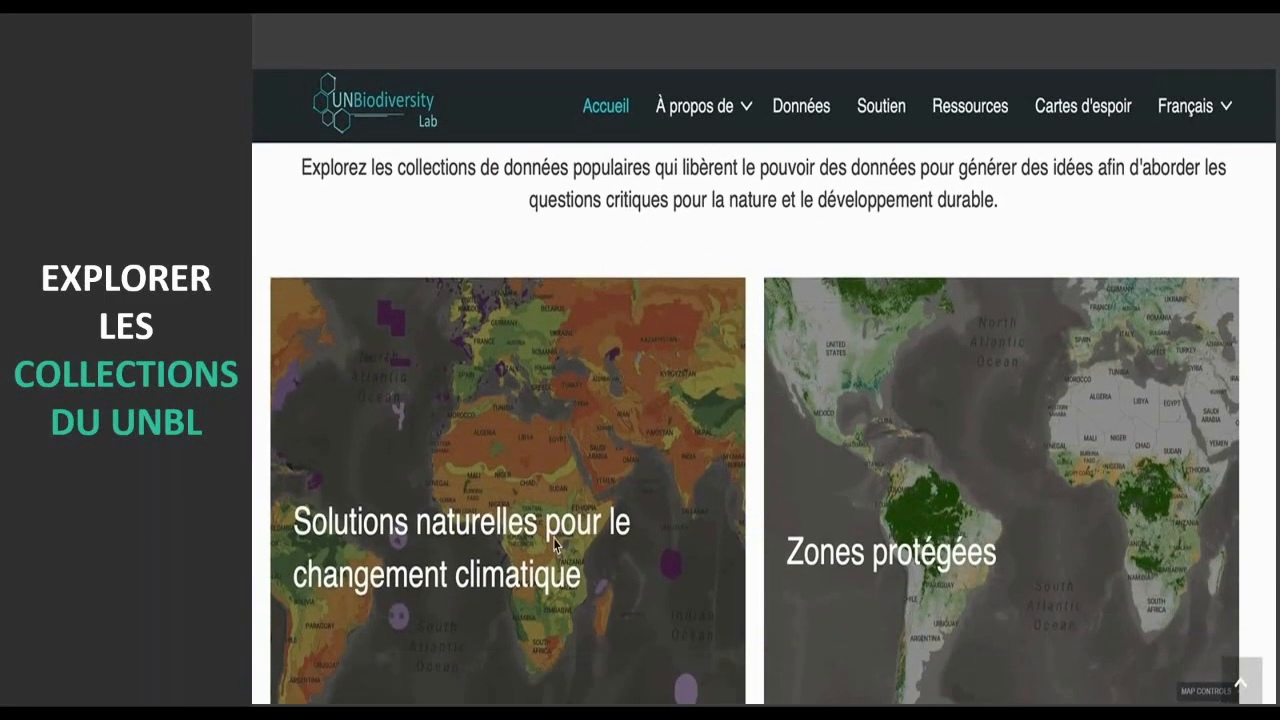
- Open the Zones protégées data collection from the Découvrez section of the home page
mouse_move(553, 538)
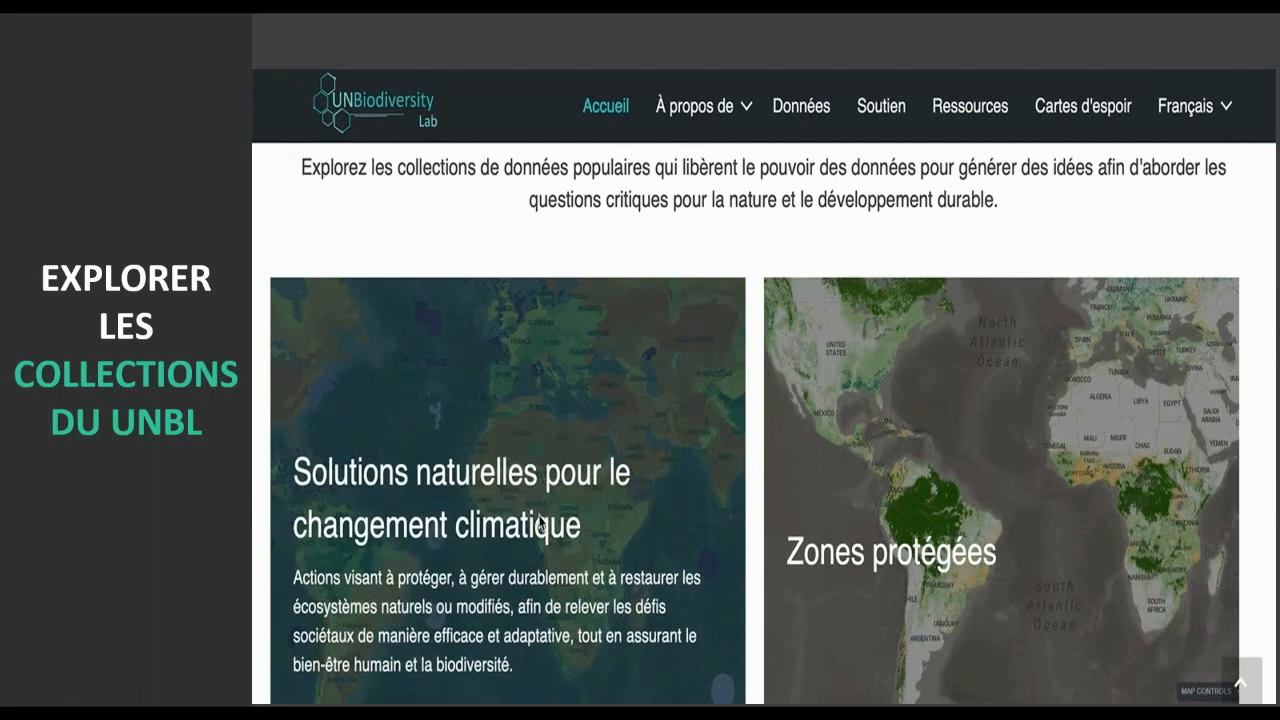
left_click(538, 522)
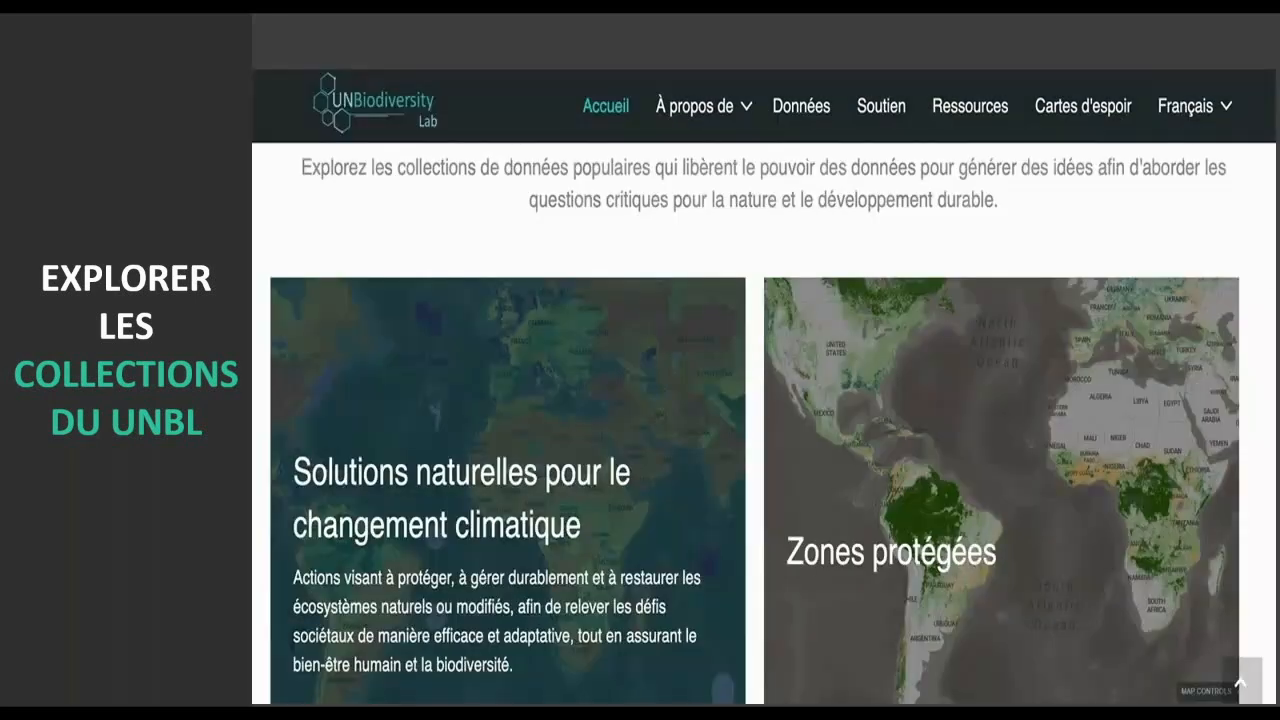
mouse_move(785, 562)
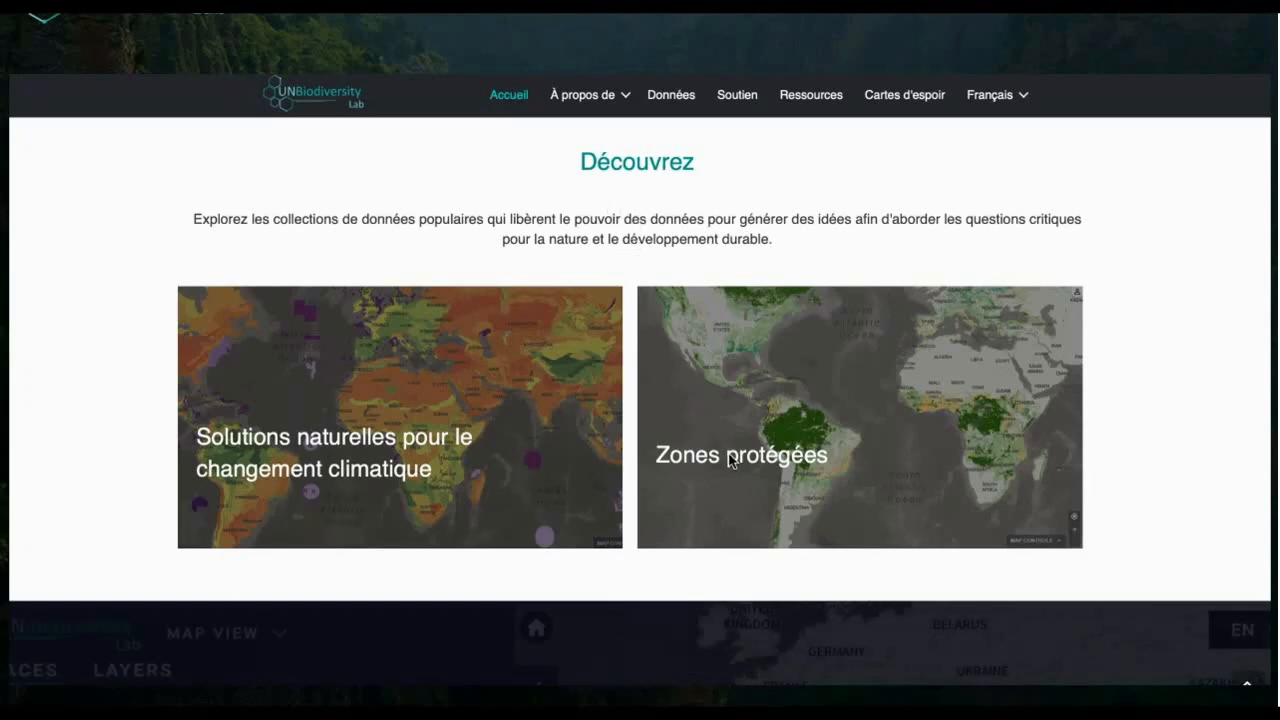
mouse_move(764, 468)
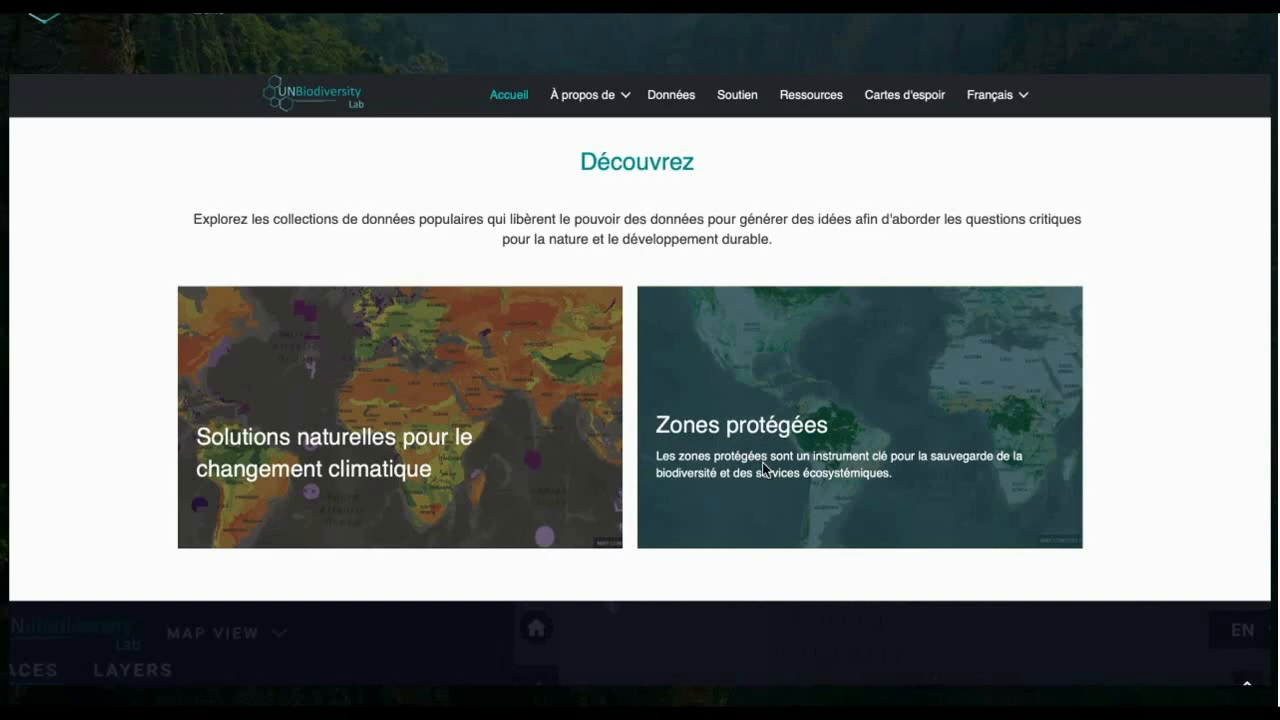
left_click(762, 462)
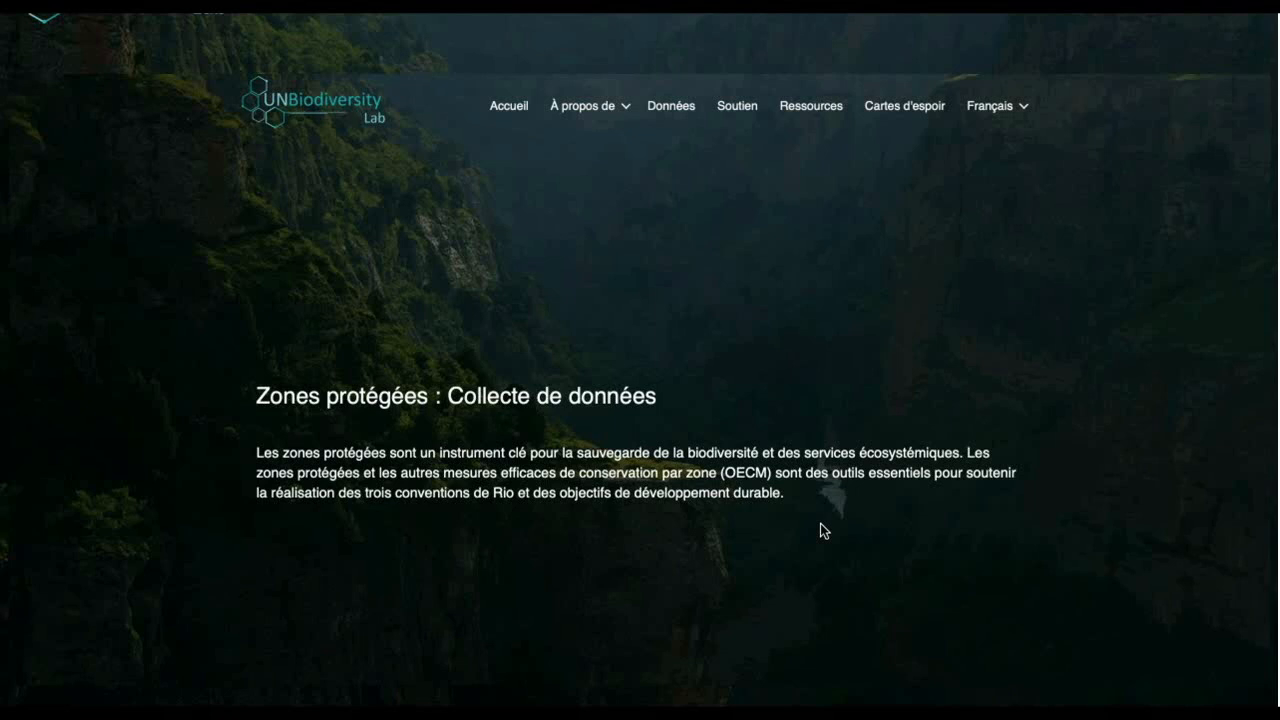
- Open the map for the single-layer question about the extent and distribution of existing protected areas
scroll(708, 606, "down", 3)
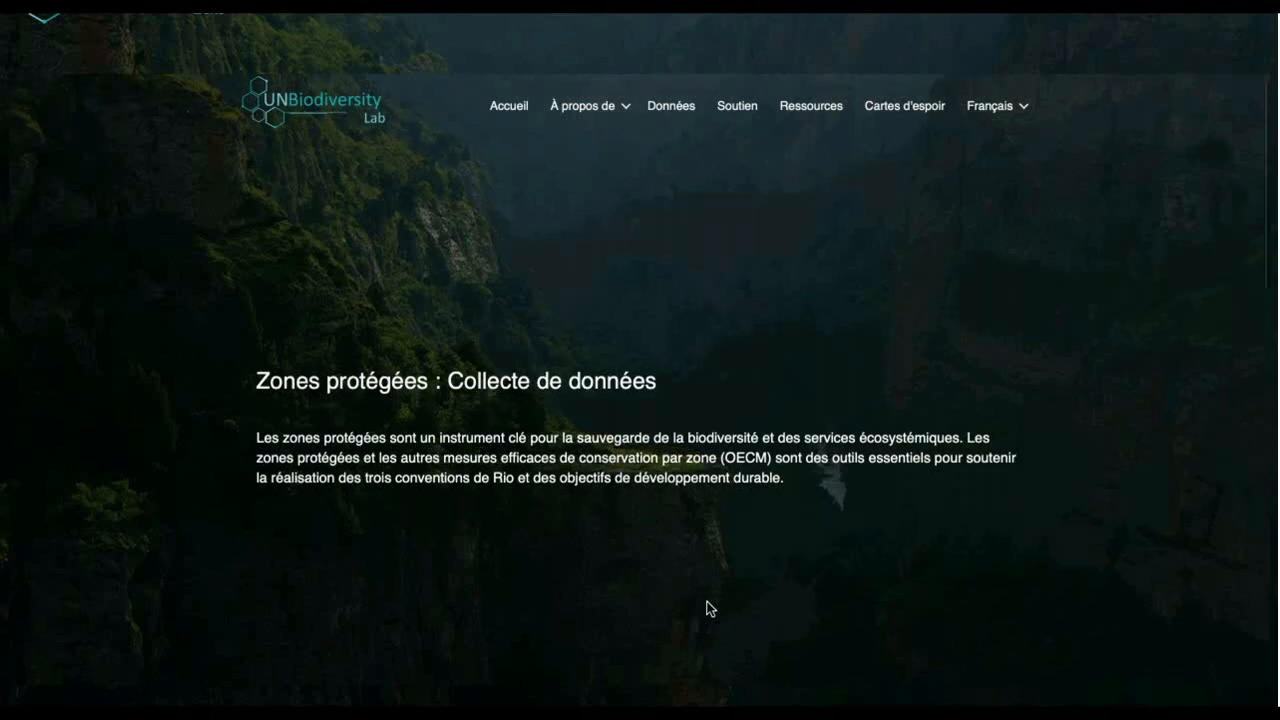
scroll(707, 603, "down", 8)
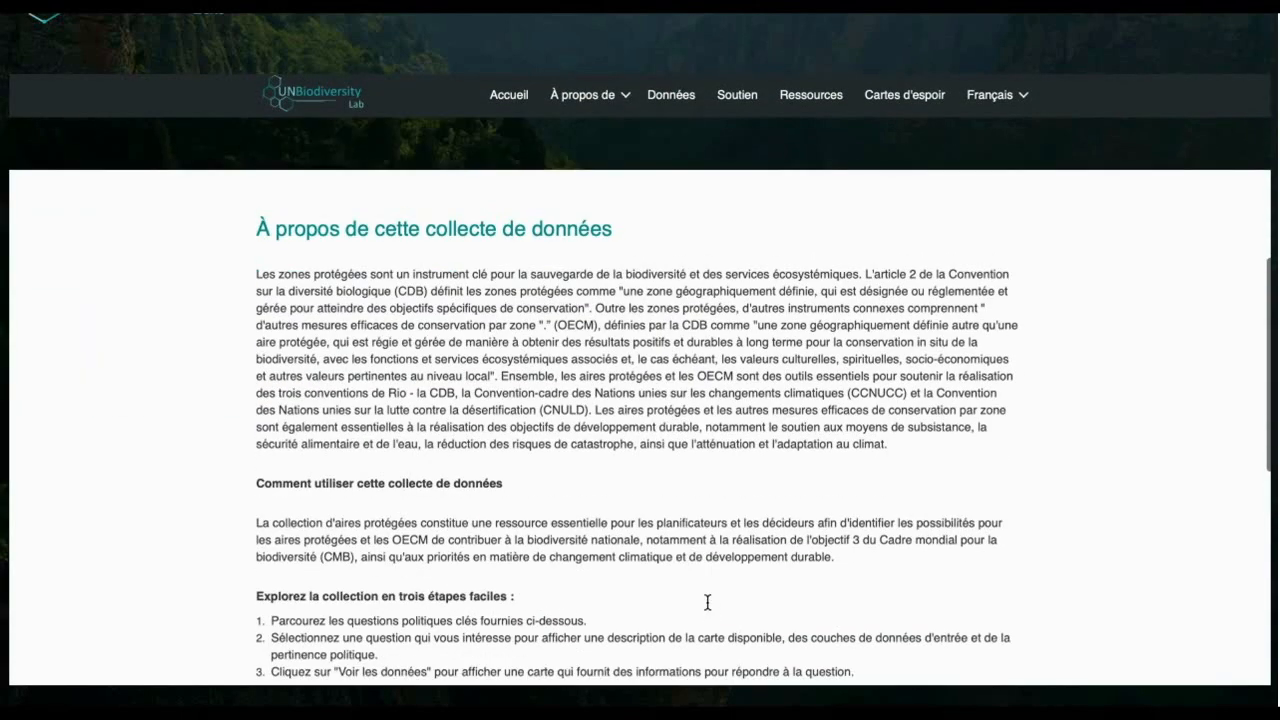
scroll(707, 607, "down", 2)
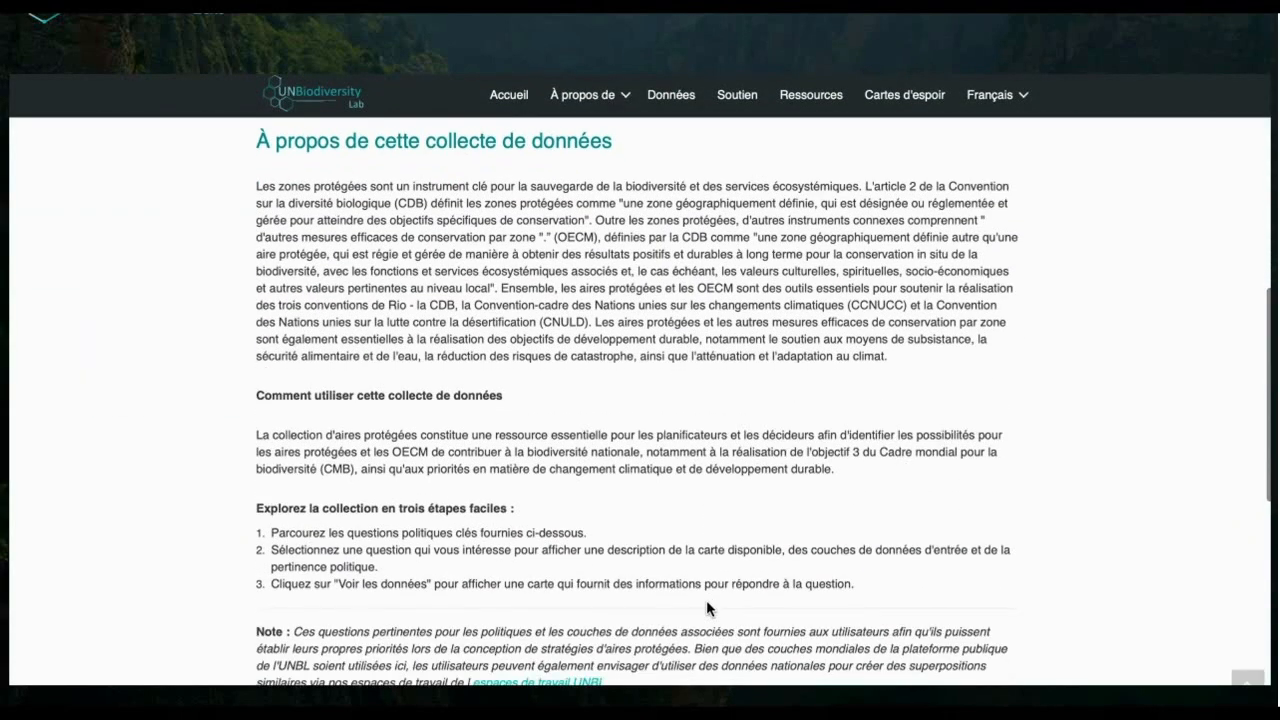
scroll(707, 608, "down", 1)
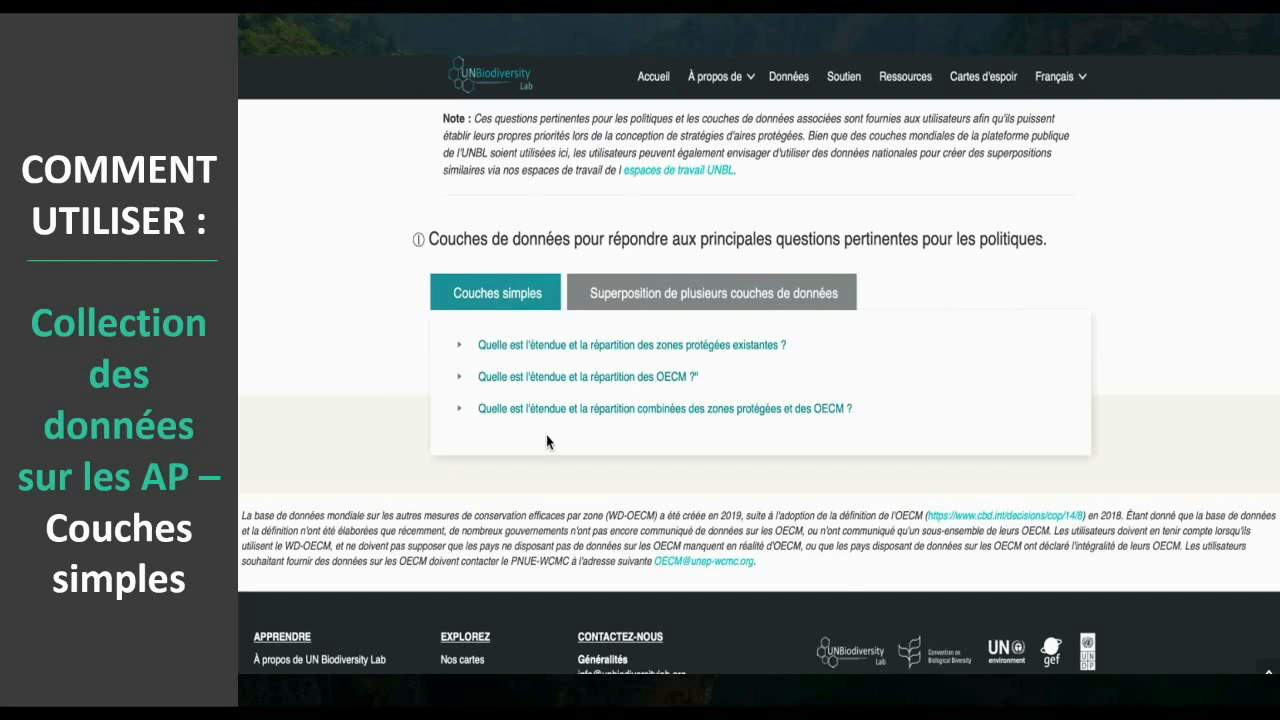
left_click(459, 348)
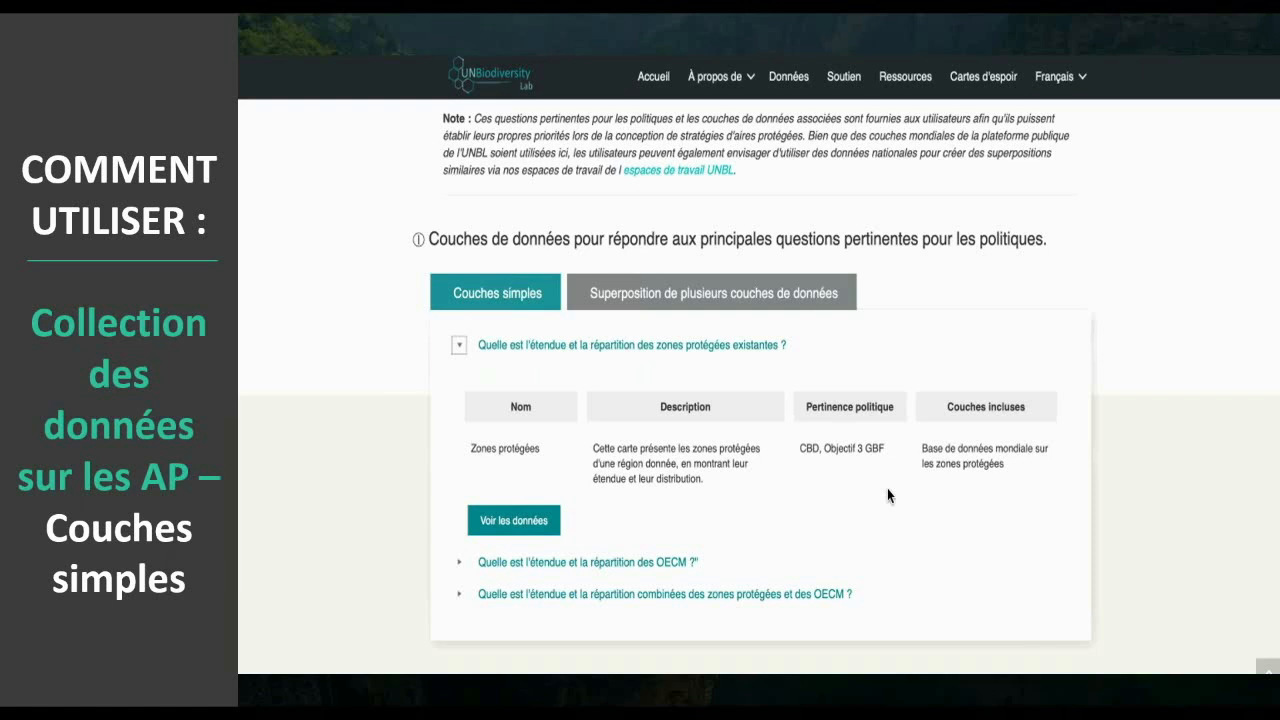
left_click(515, 521)
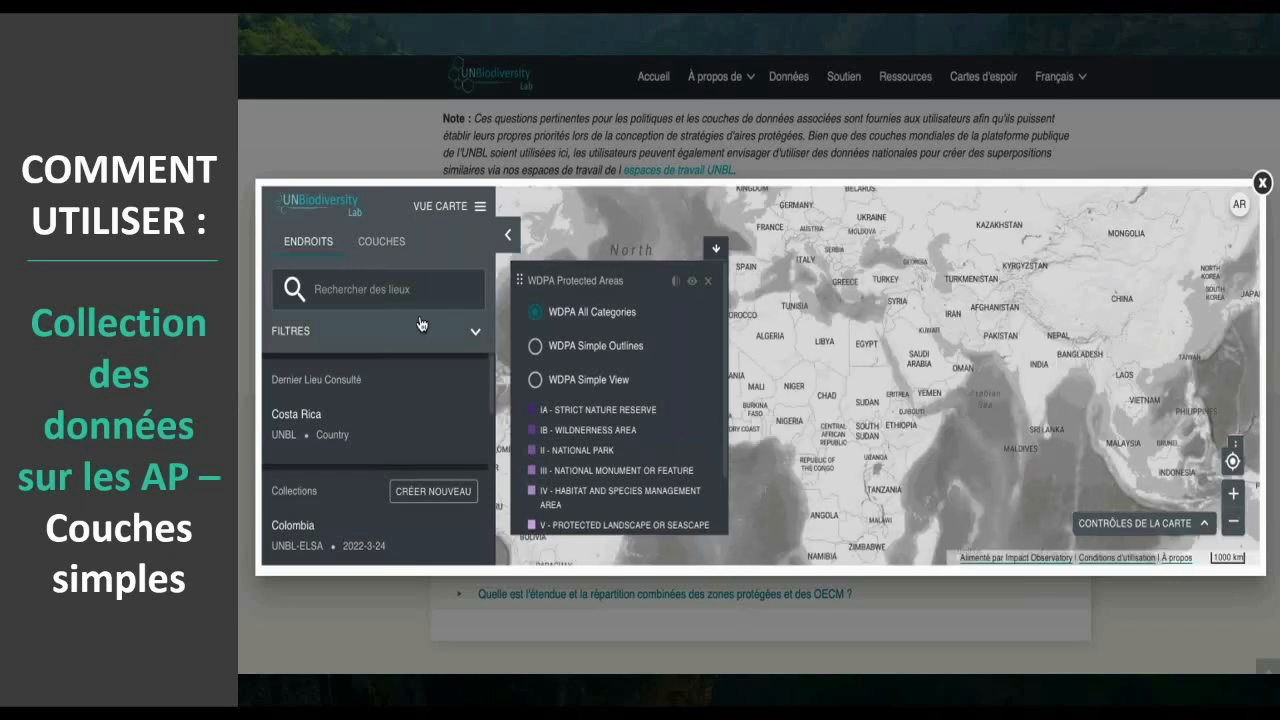
- Search the places for Costa Rica, open the UNBL country result and bring the whole country into view on the map
left_click(391, 288)
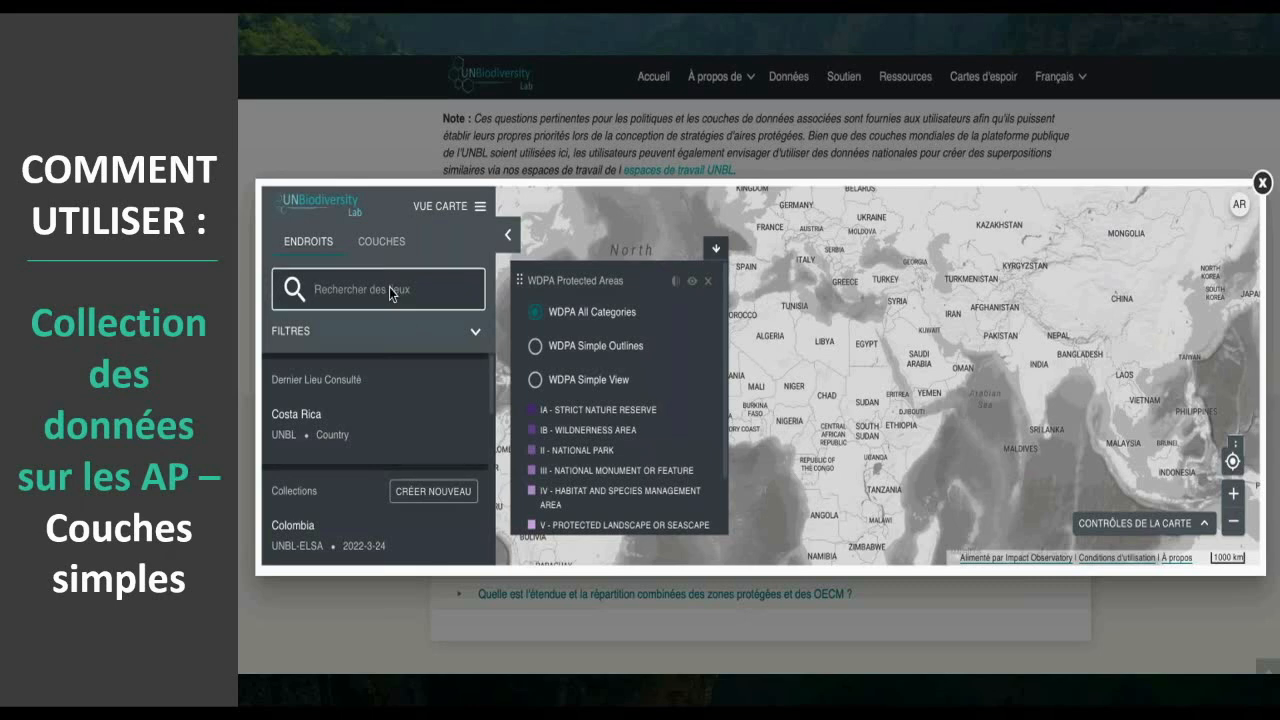
type("C")
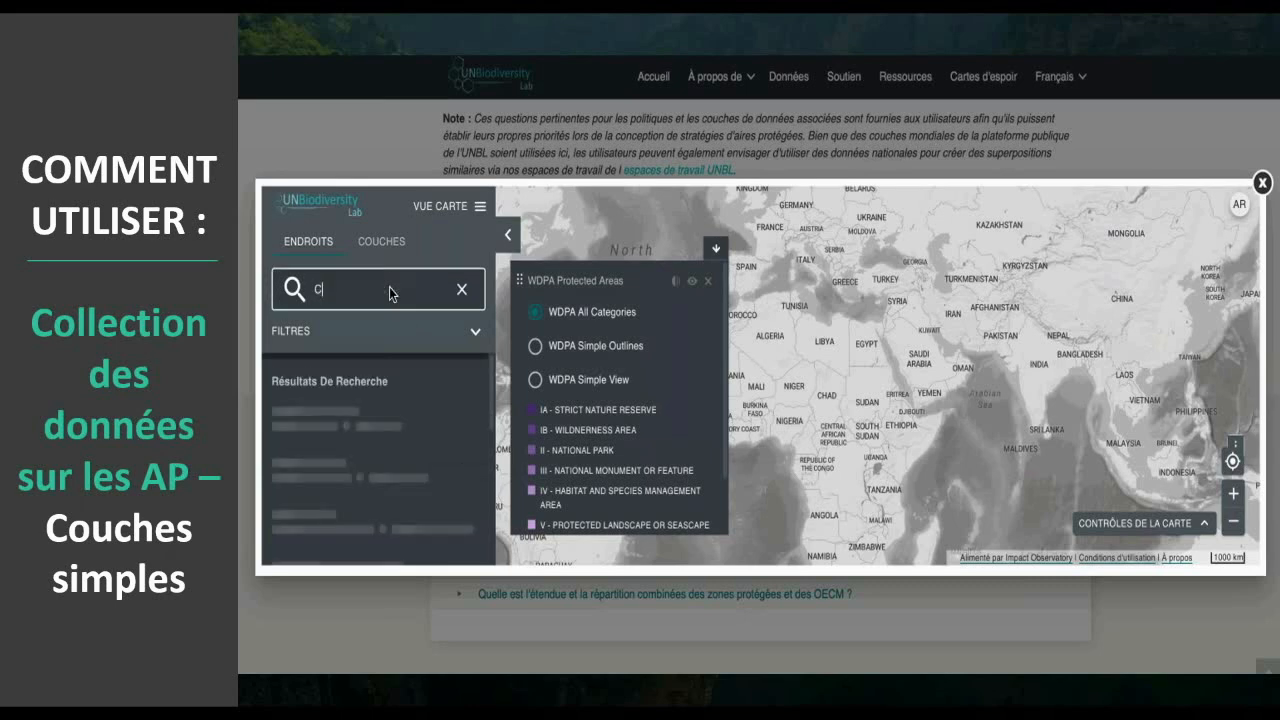
type("osta Rica")
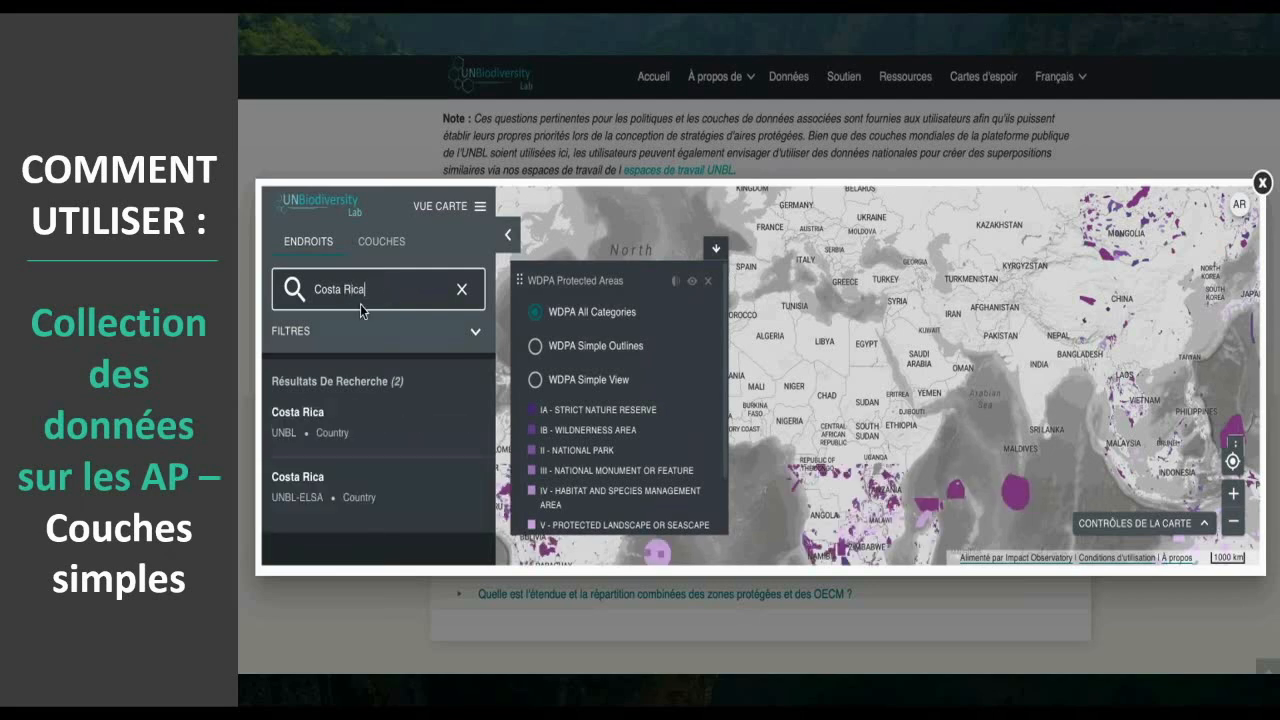
left_click(294, 420)
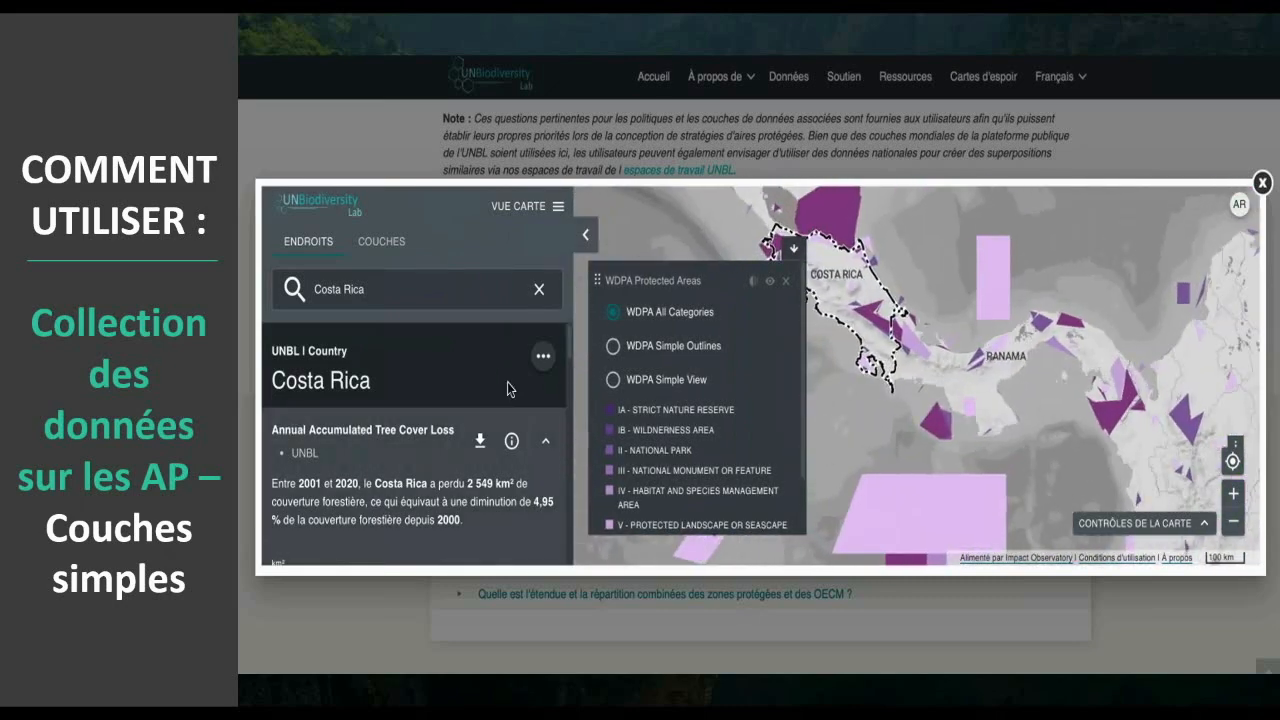
left_click_drag(848, 382, 916, 442)
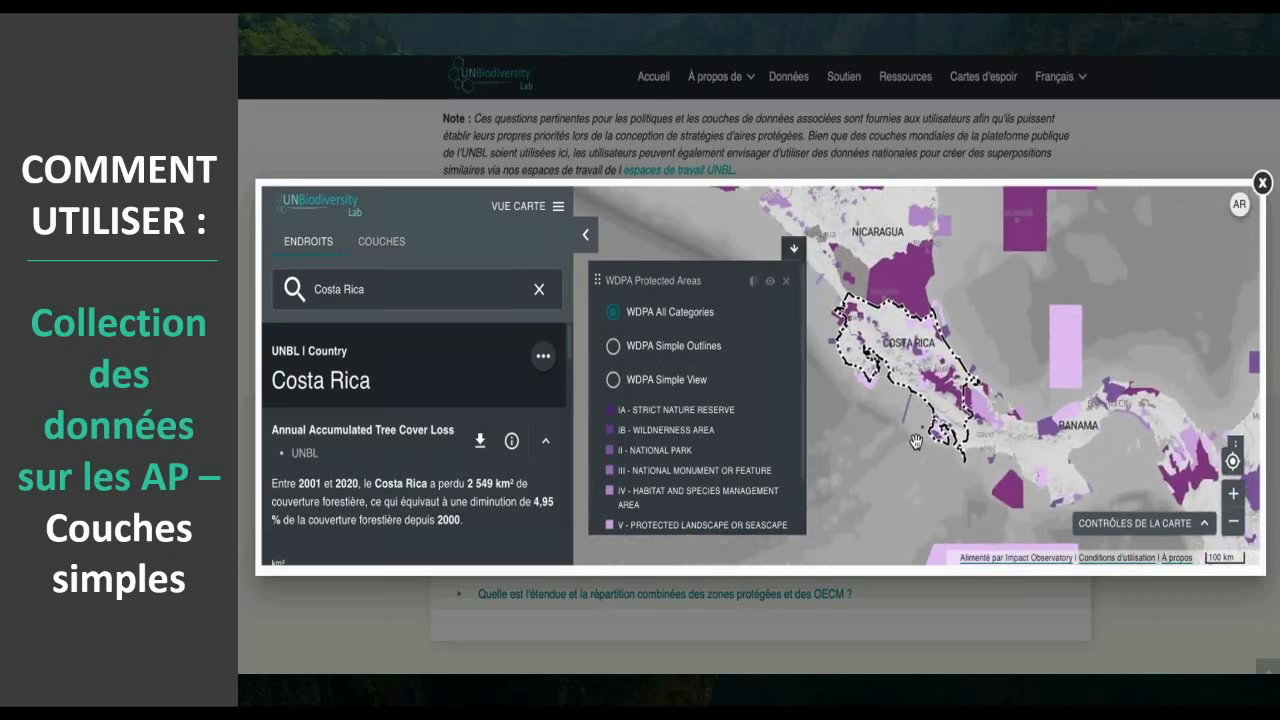
- Examine Costa Rica's indicators from annual tree cover loss through carbon density, vegetation index, land cover and fire activity to protected areas
scroll(440, 440, "down", 3)
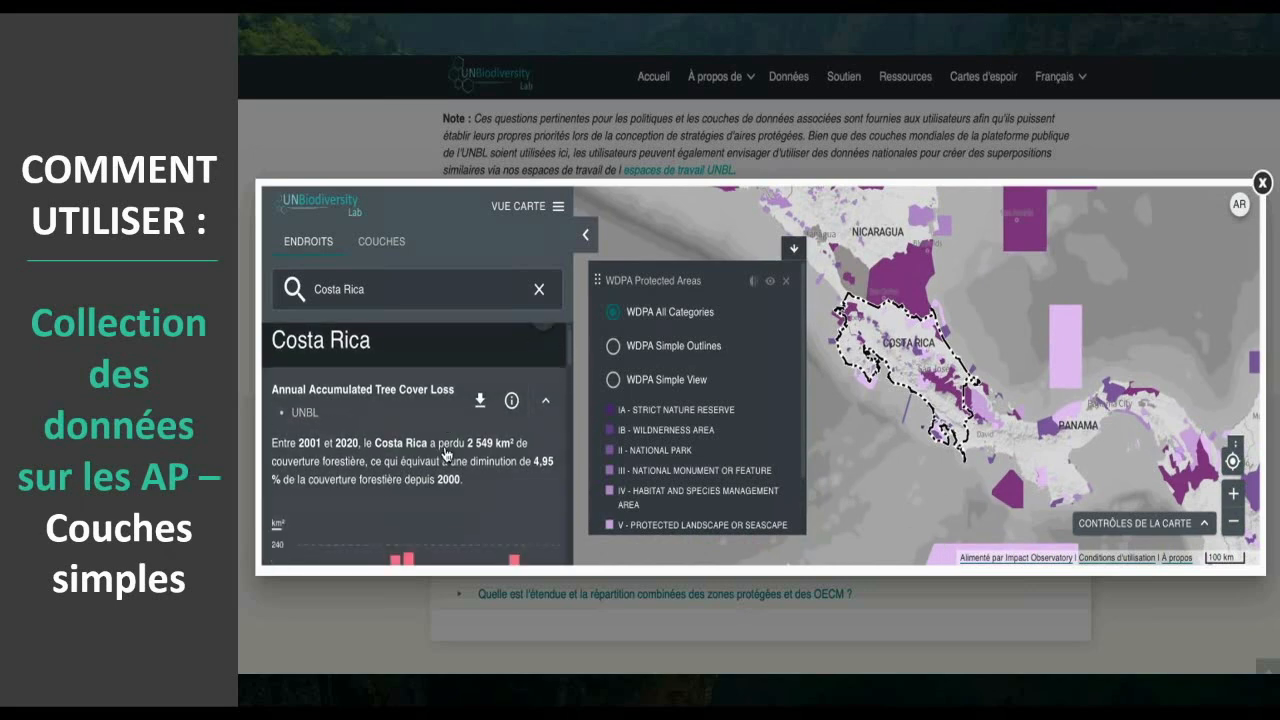
scroll(413, 389, "up", 2)
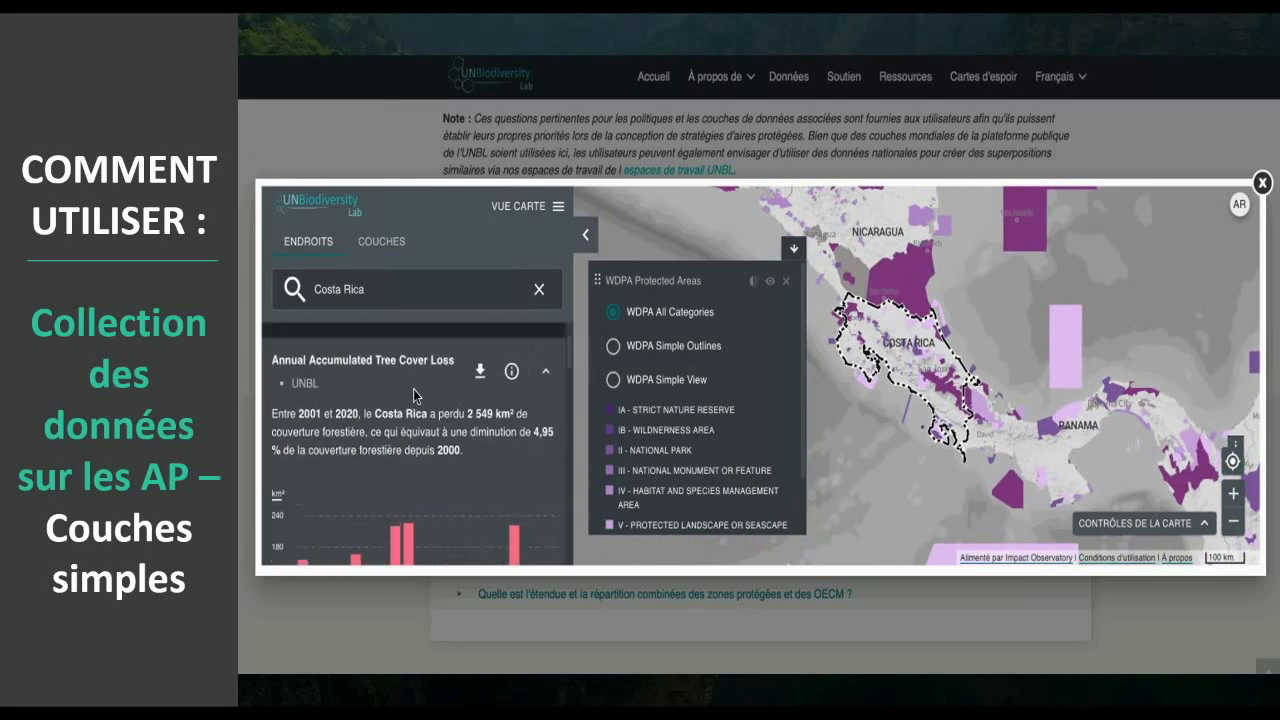
scroll(416, 397, "down", 3)
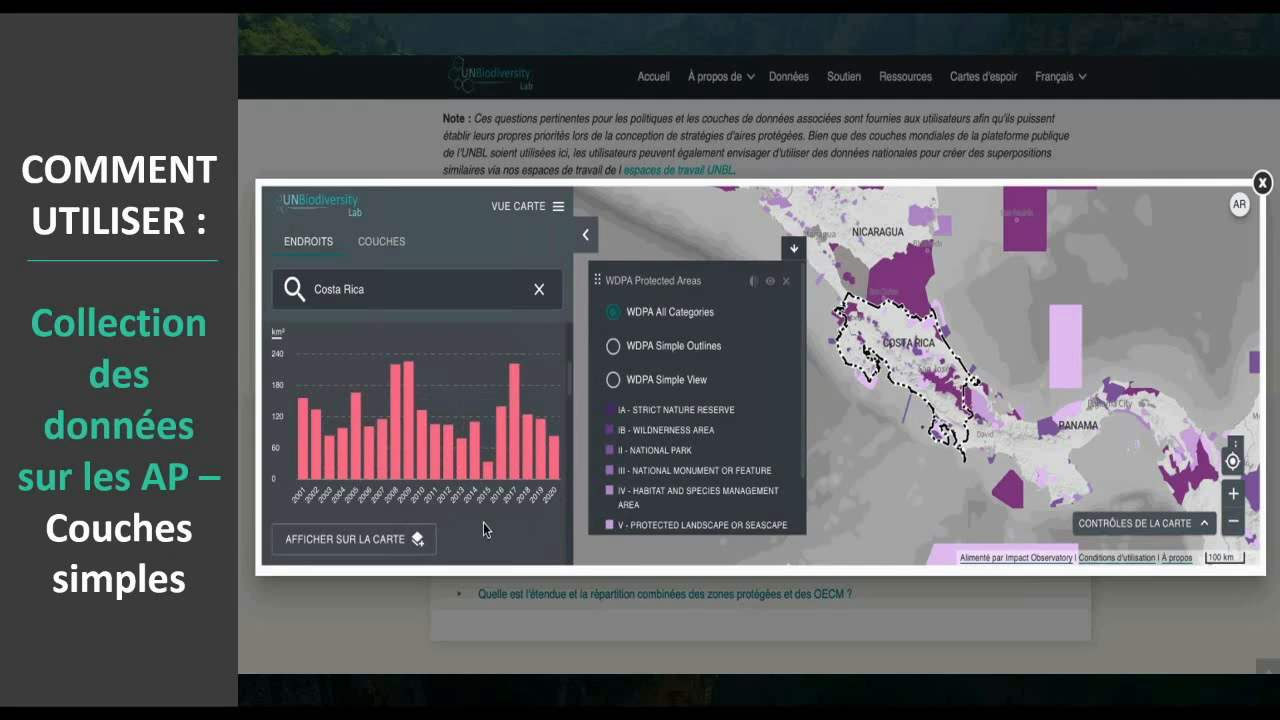
scroll(483, 522, "down", 5)
scroll(483, 529, "down", 6)
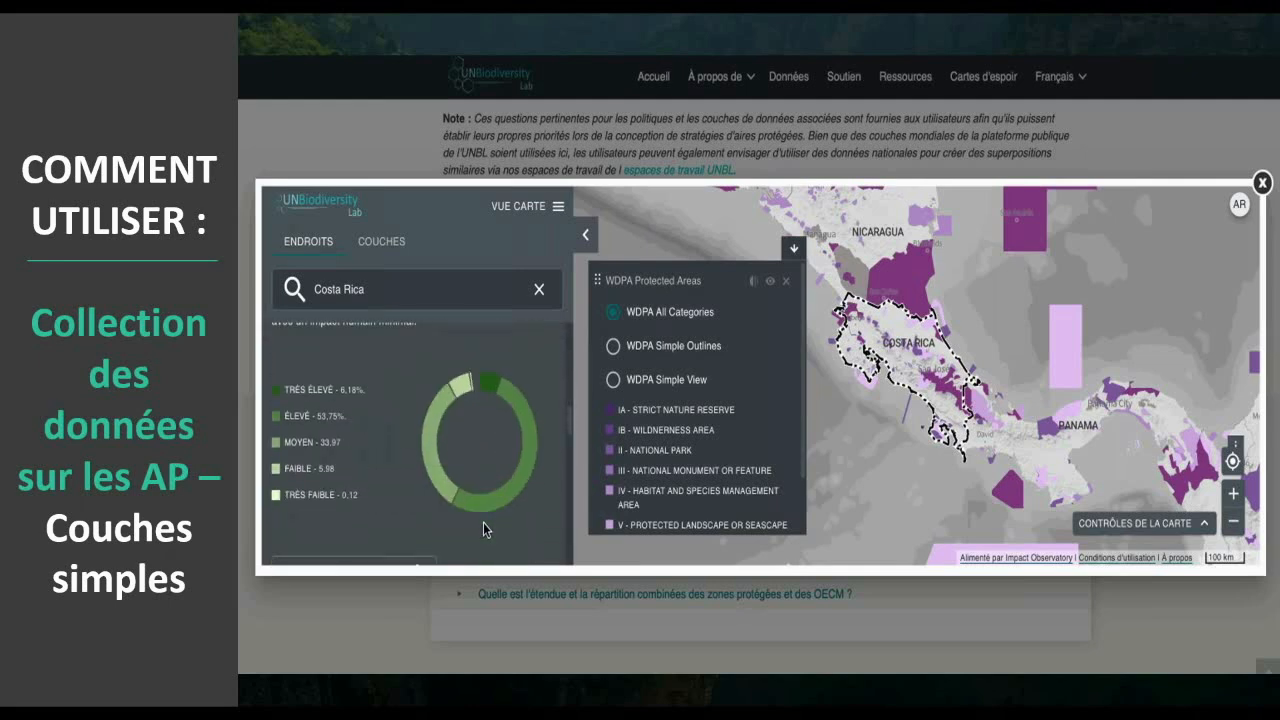
scroll(483, 529, "down", 6)
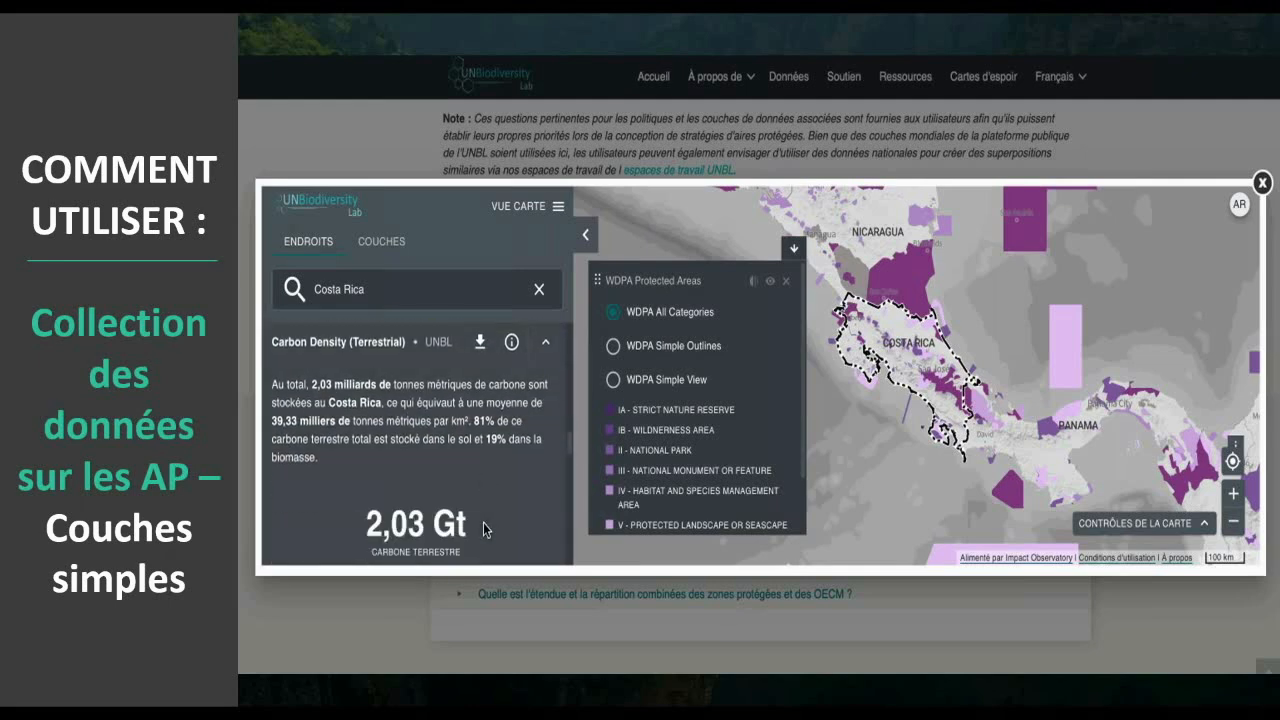
scroll(483, 528, "down", 3)
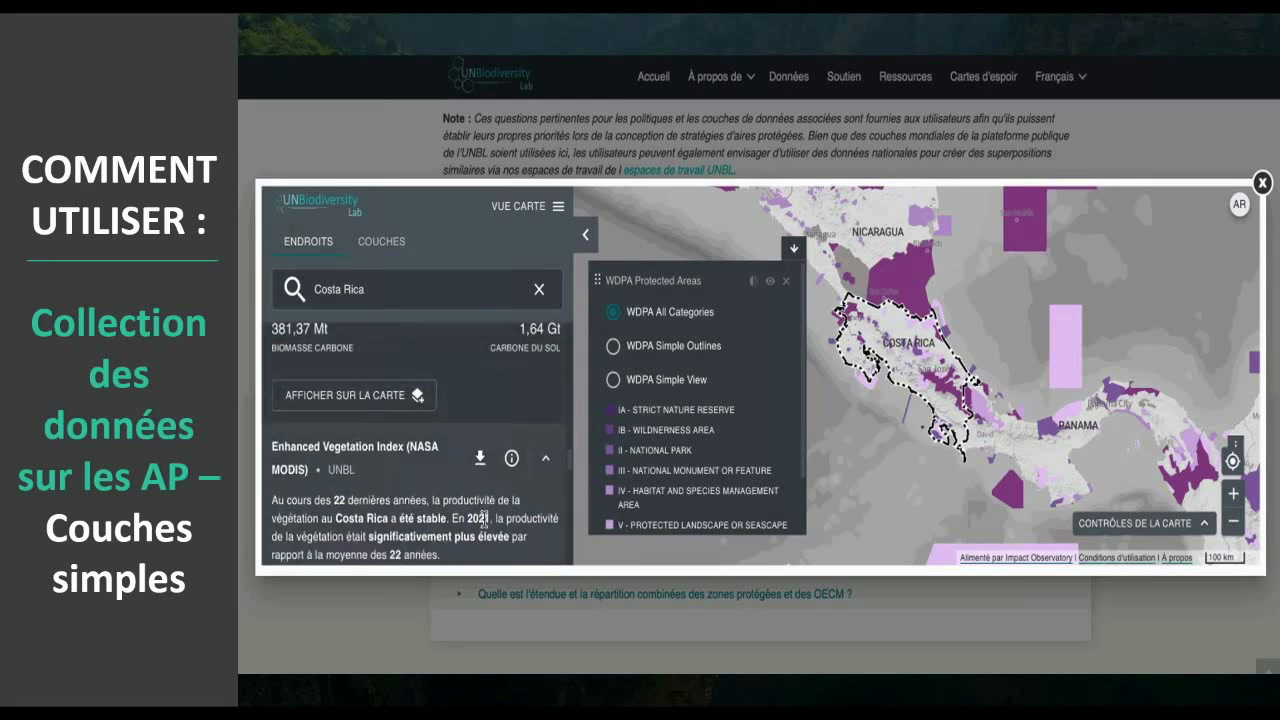
scroll(483, 520, "down", 5)
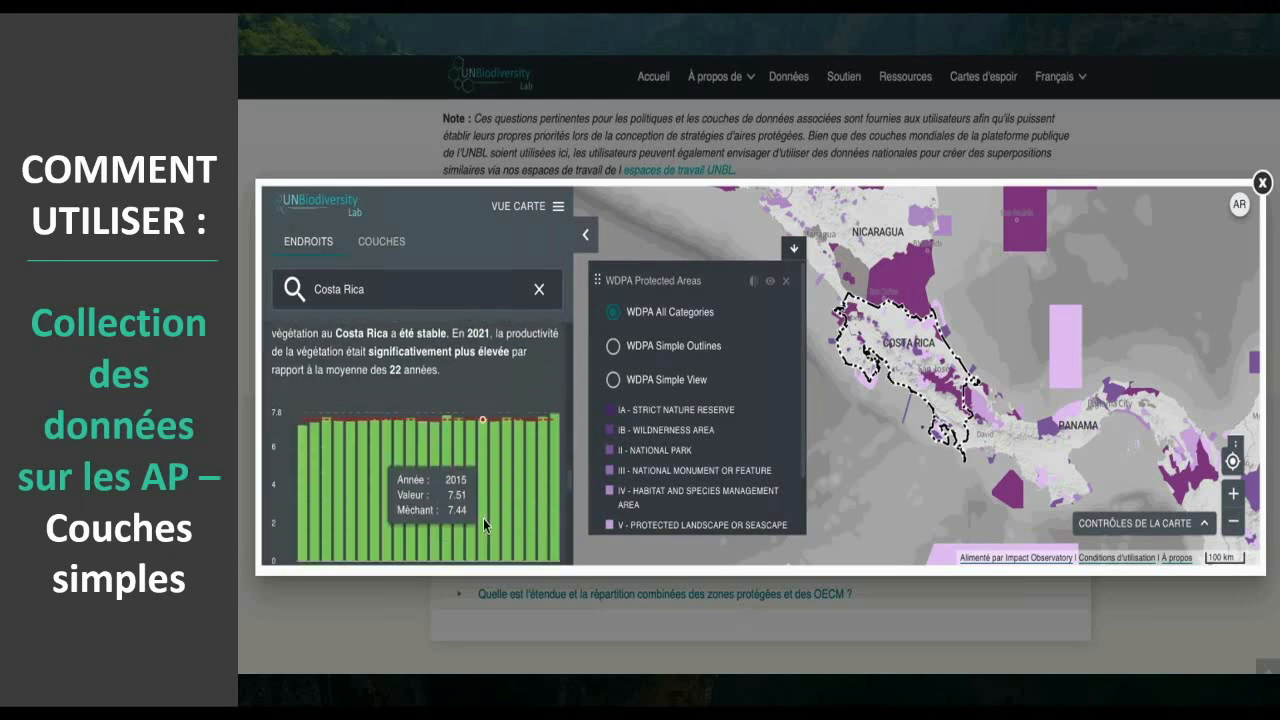
scroll(483, 525, "down", 5)
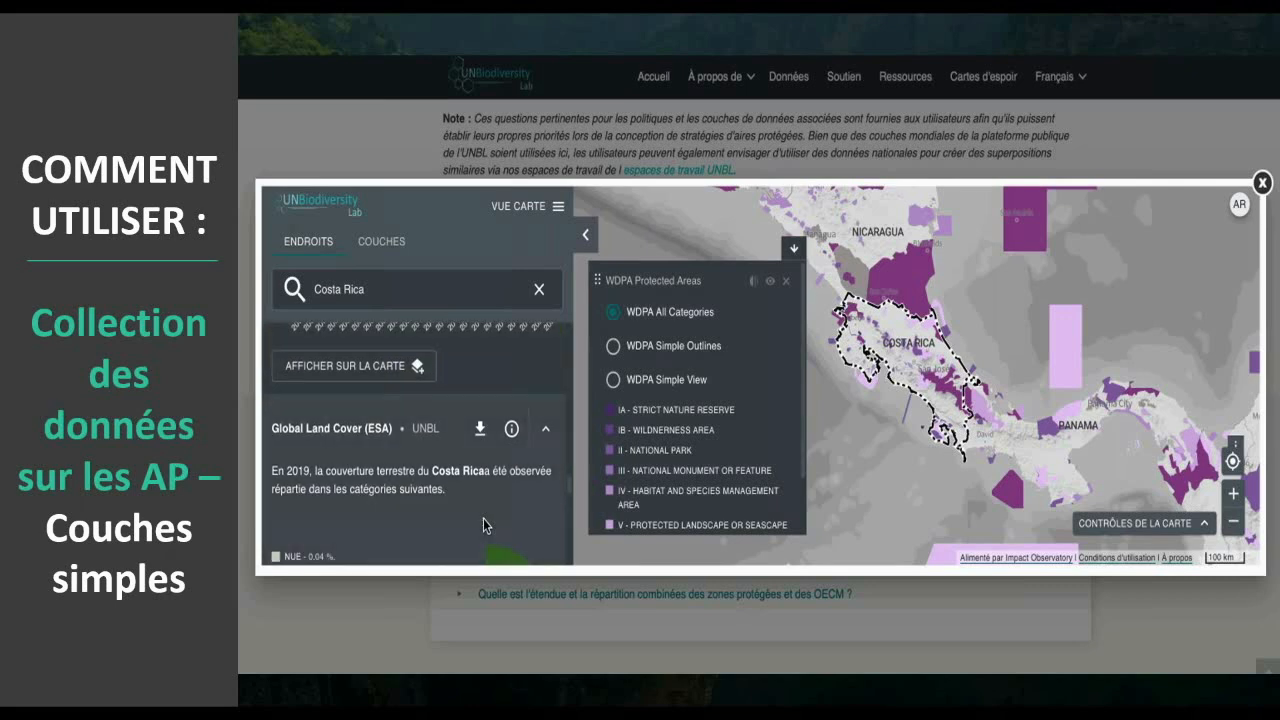
scroll(483, 525, "down", 5)
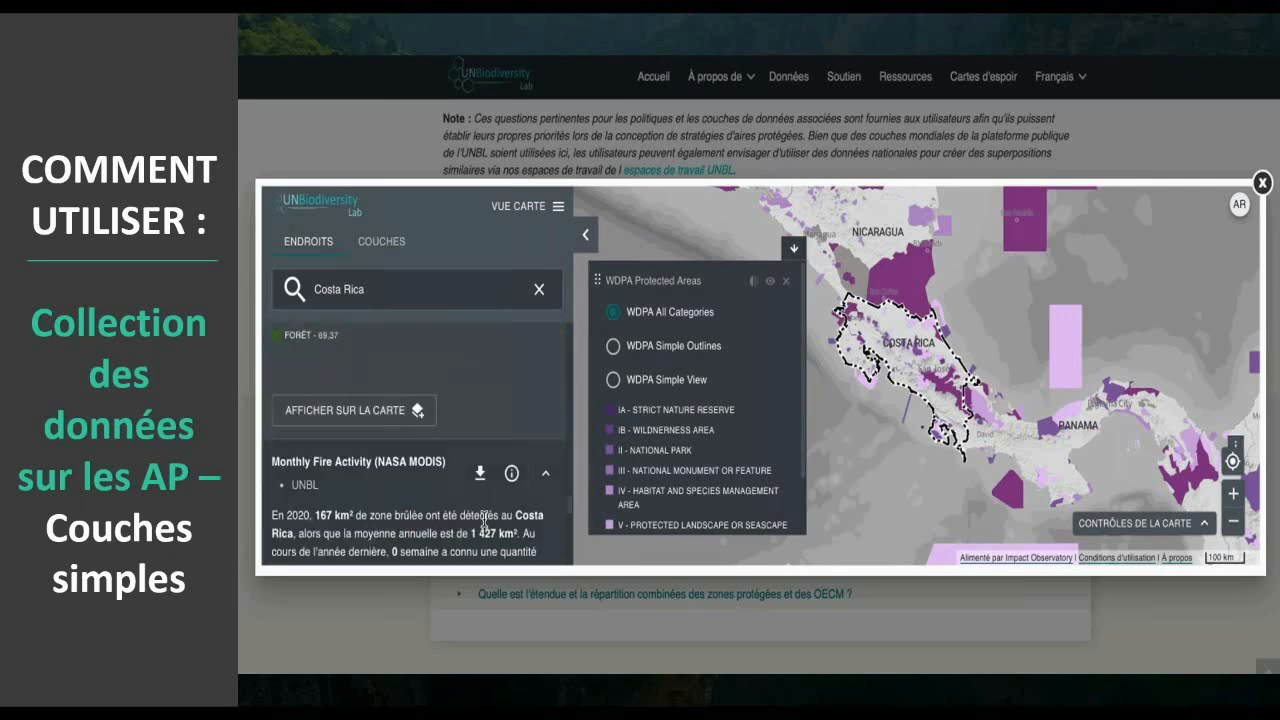
scroll(483, 525, "down", 5)
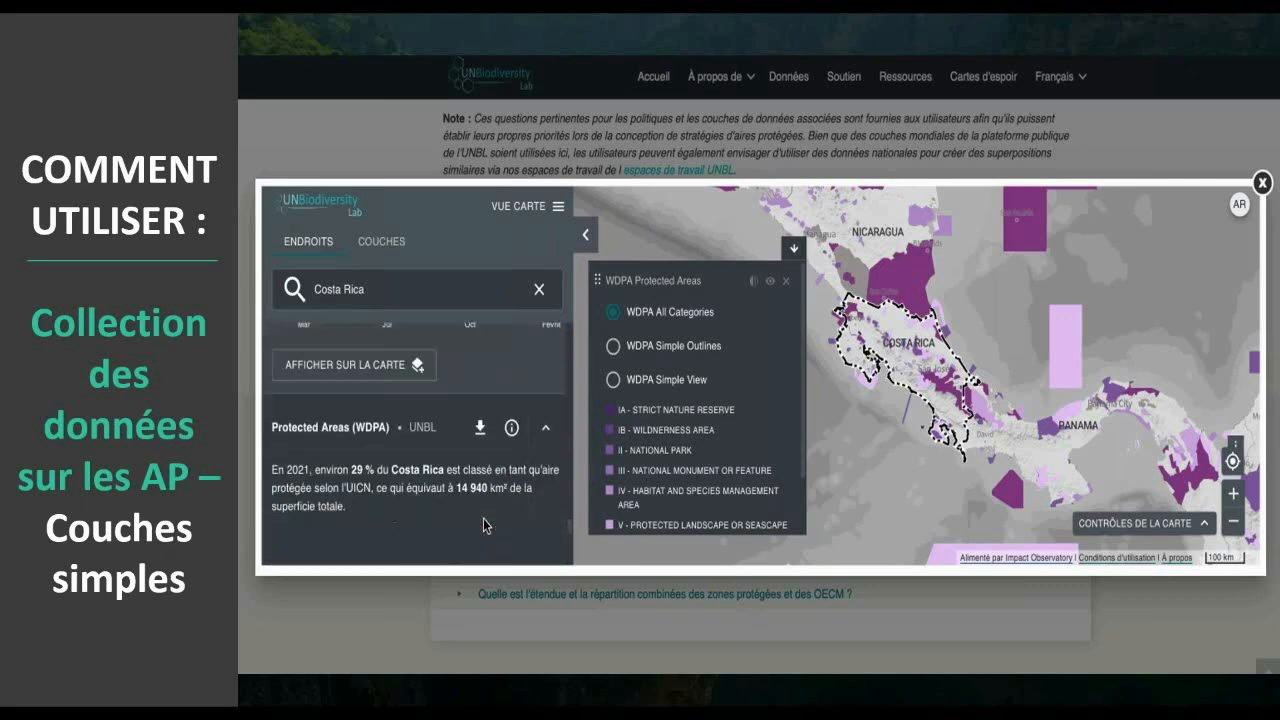
- Show the Terrestrial Human Footprint indicator's layer on the map together with the WDPA protected areas
scroll(483, 525, "down", 5)
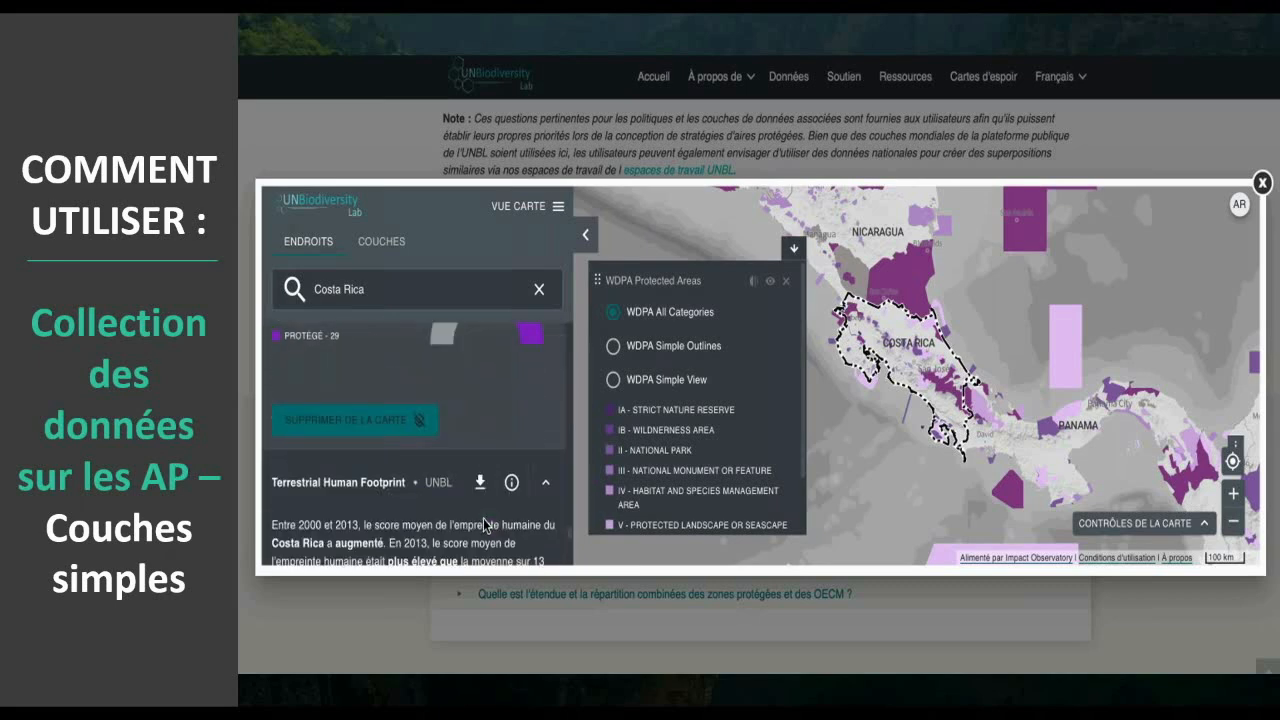
mouse_move(485, 525)
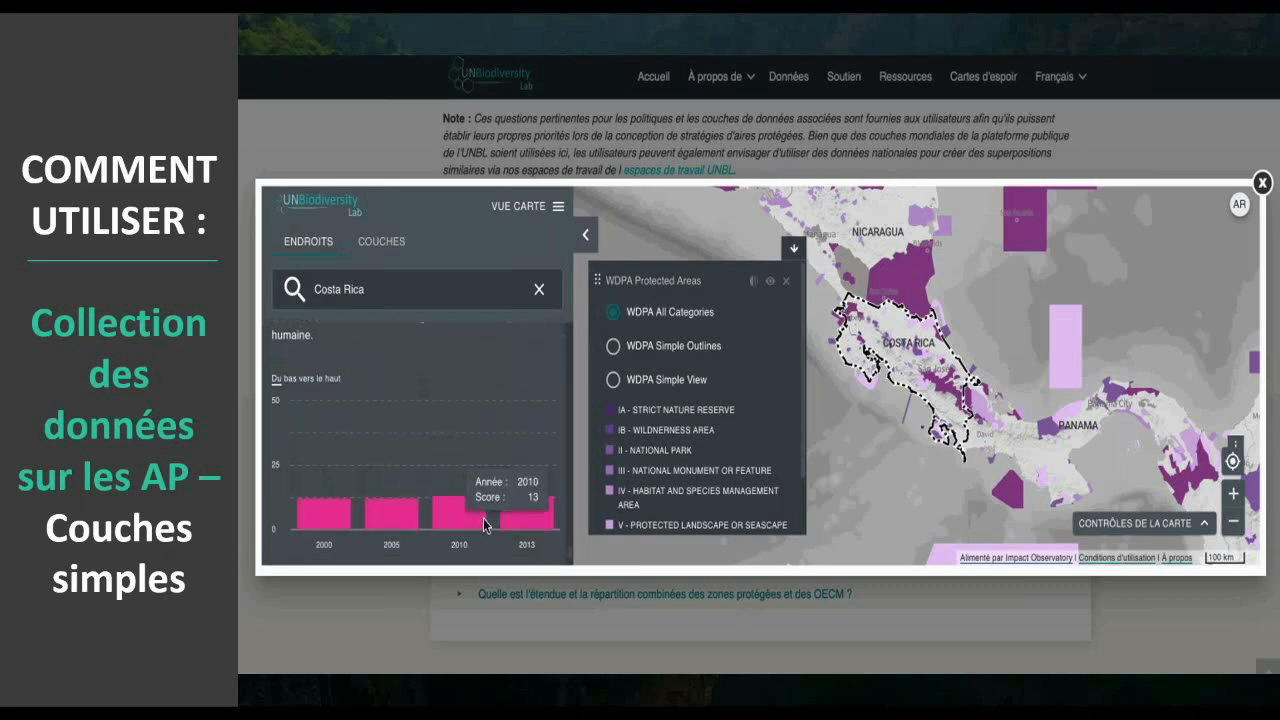
scroll(485, 525, "down", 1)
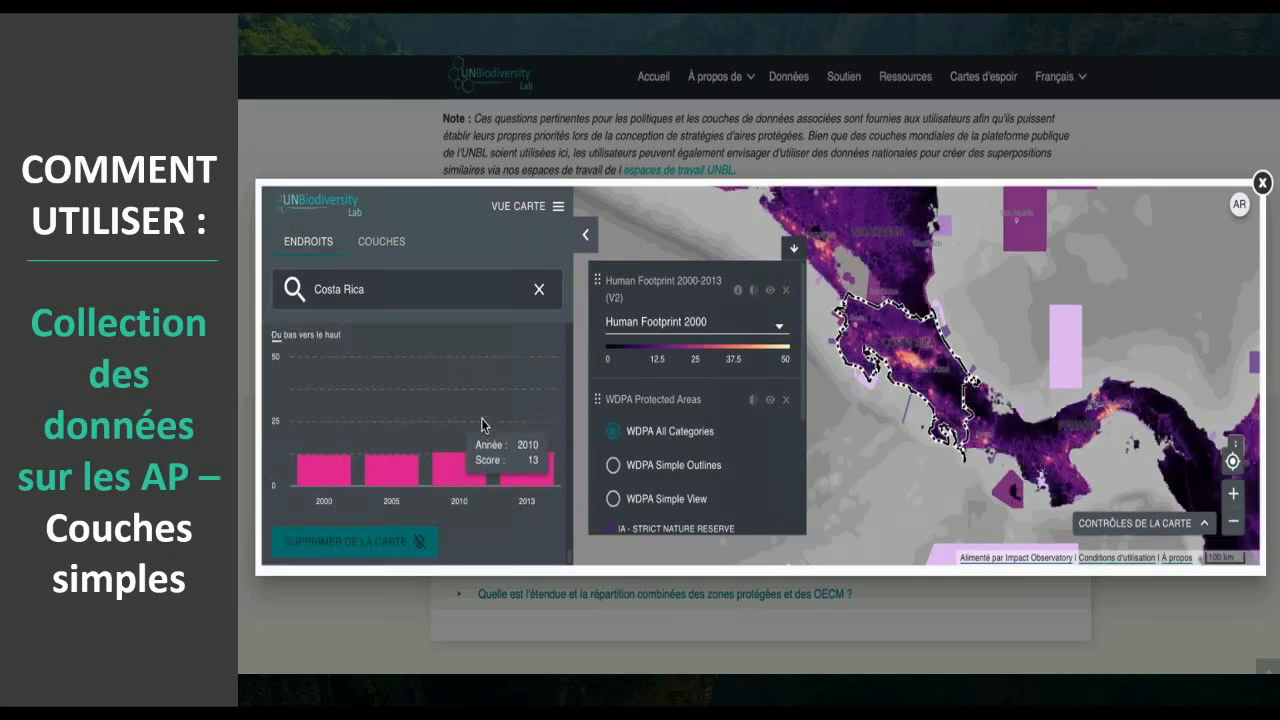
- Review Costa Rica's indicators again, going back from fire activity through land cover, vegetation and carbon density to the biodiversity chart
scroll(482, 424, "down", 2)
scroll(482, 424, "down", 10)
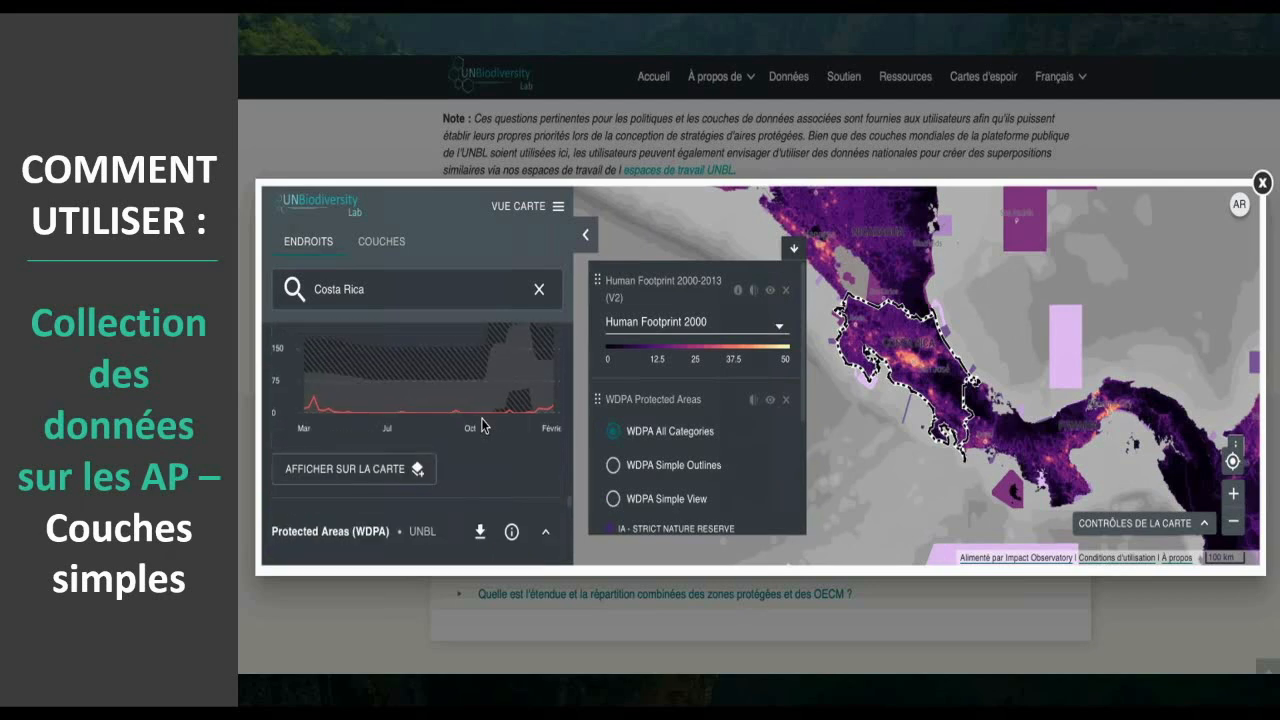
scroll(481, 424, "down", 10)
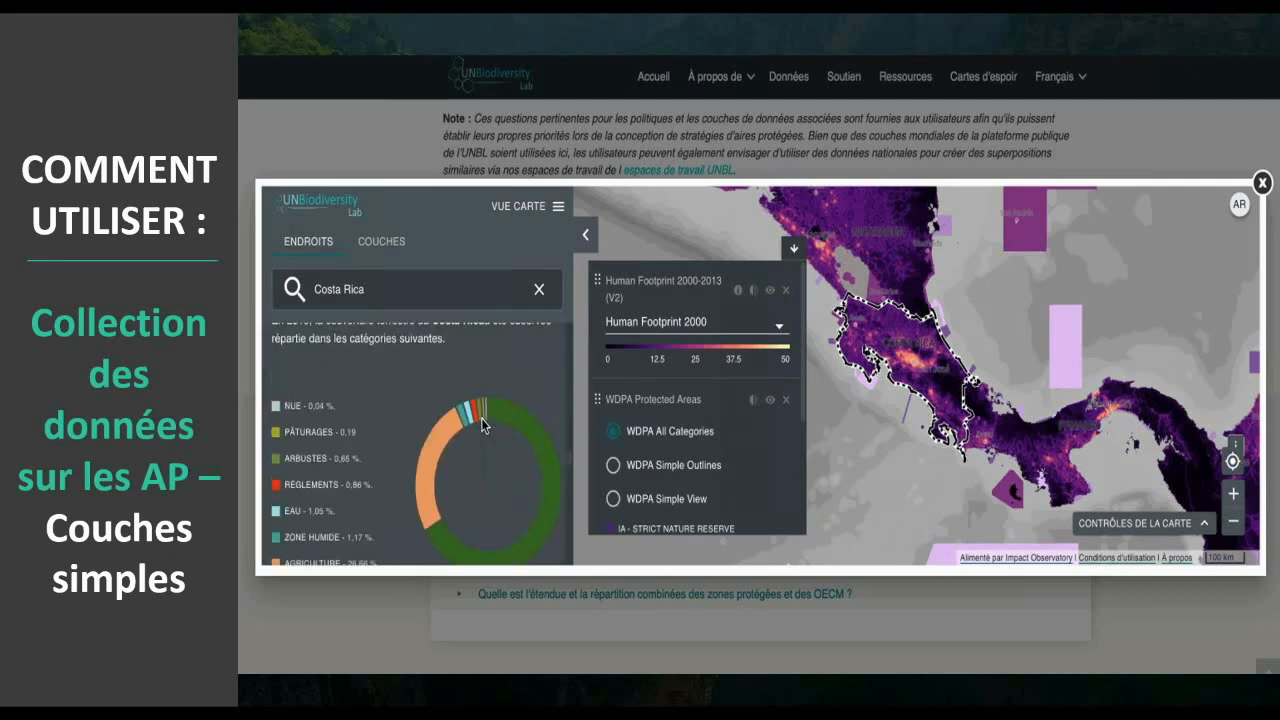
scroll(482, 420, "down", 10)
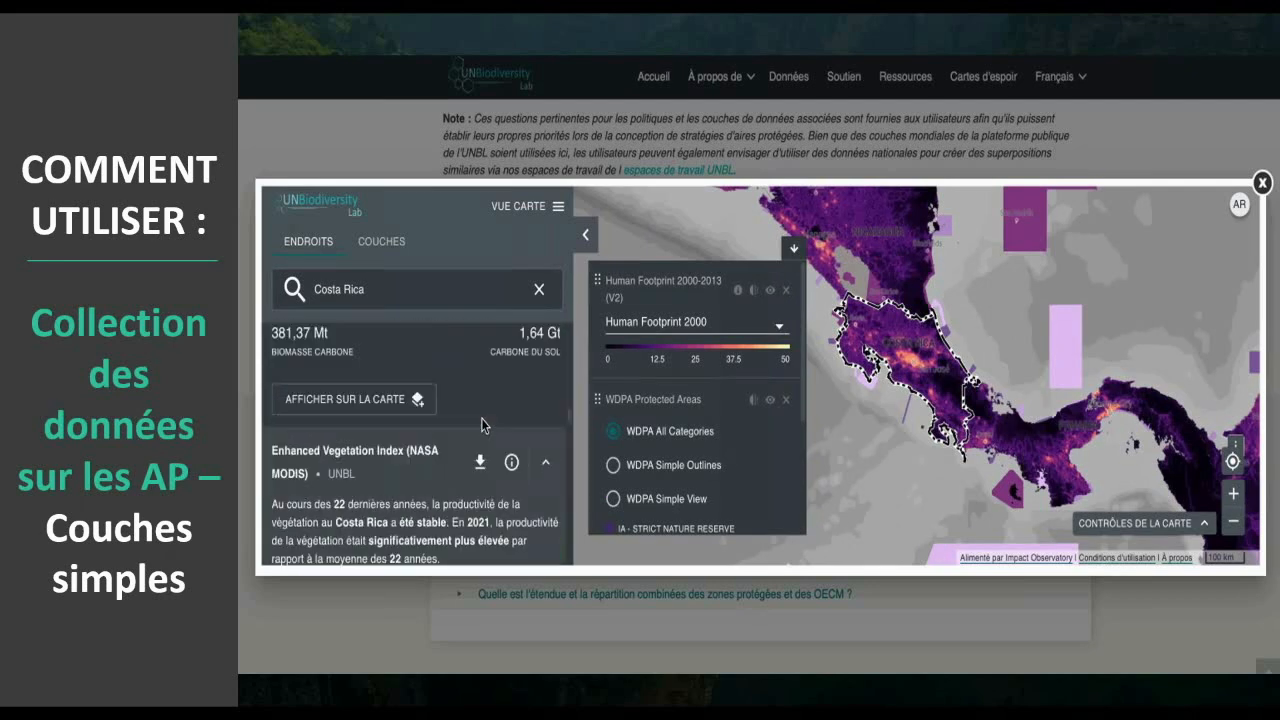
scroll(482, 424, "down", 10)
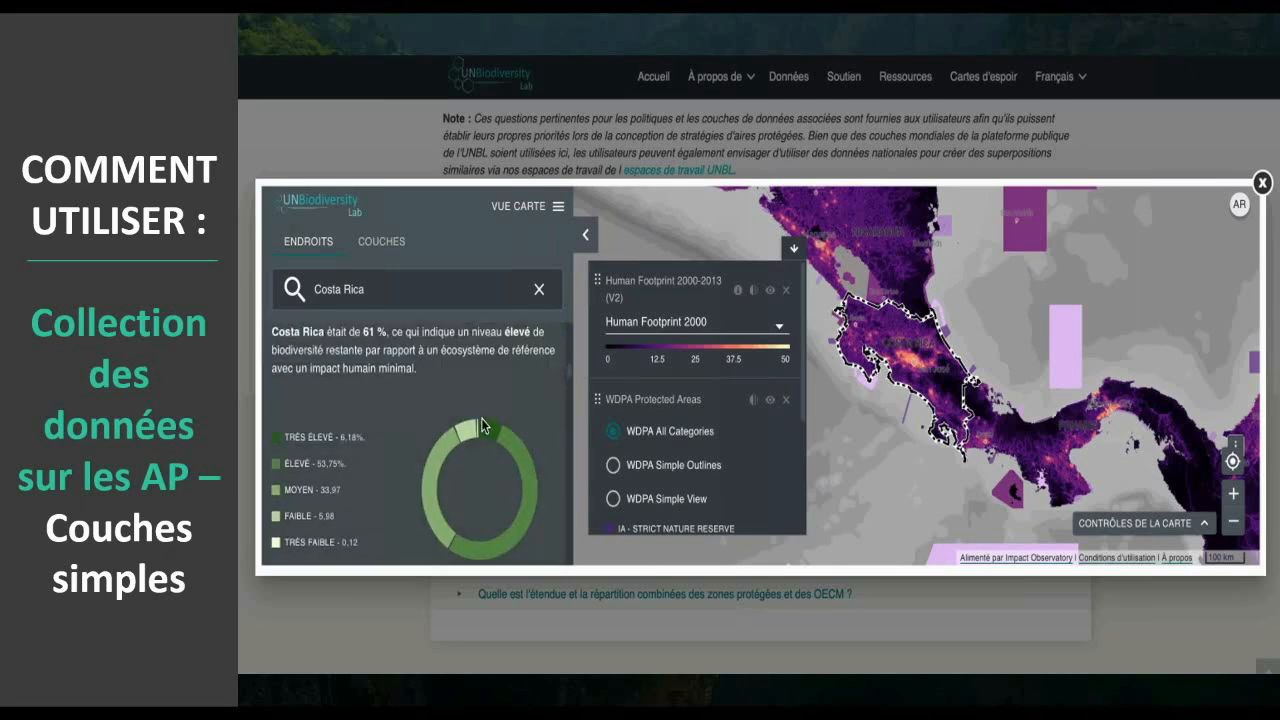
scroll(482, 424, "down", 5)
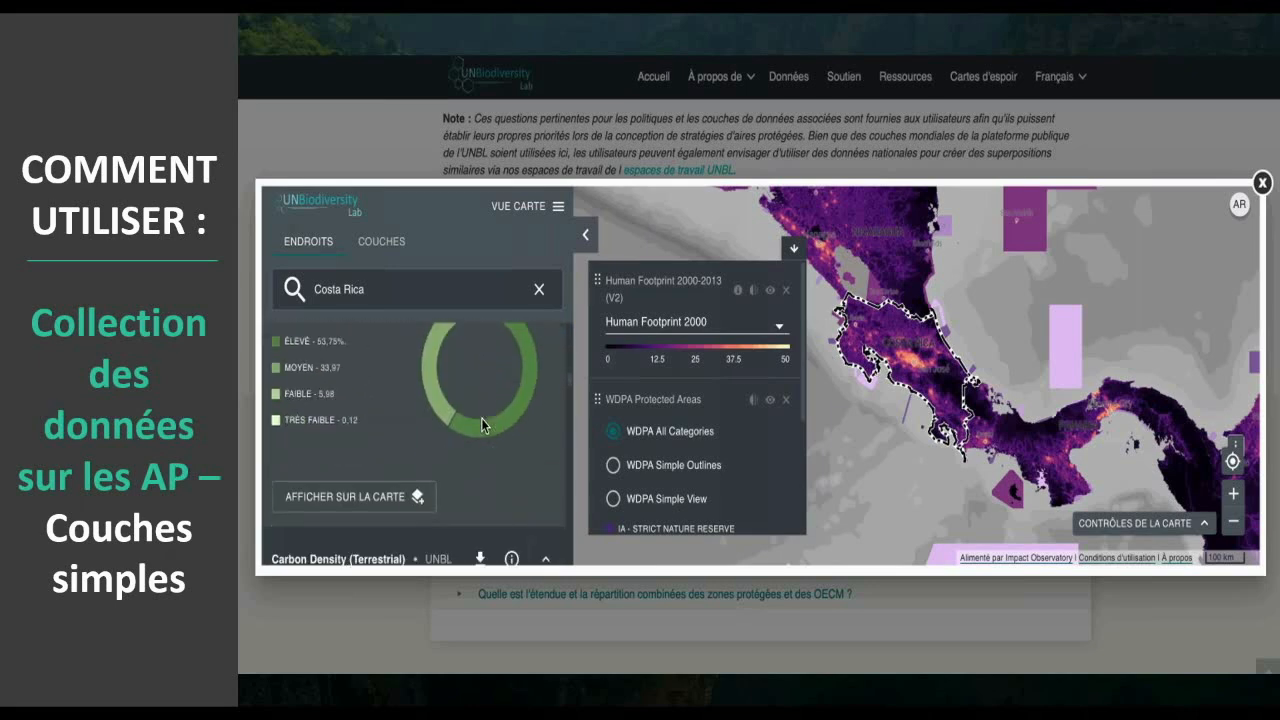
- Show Costa Rica's Biodiversity Intactness Index layer on the map, collapse the places panel and frame the country more closely
left_click(355, 500)
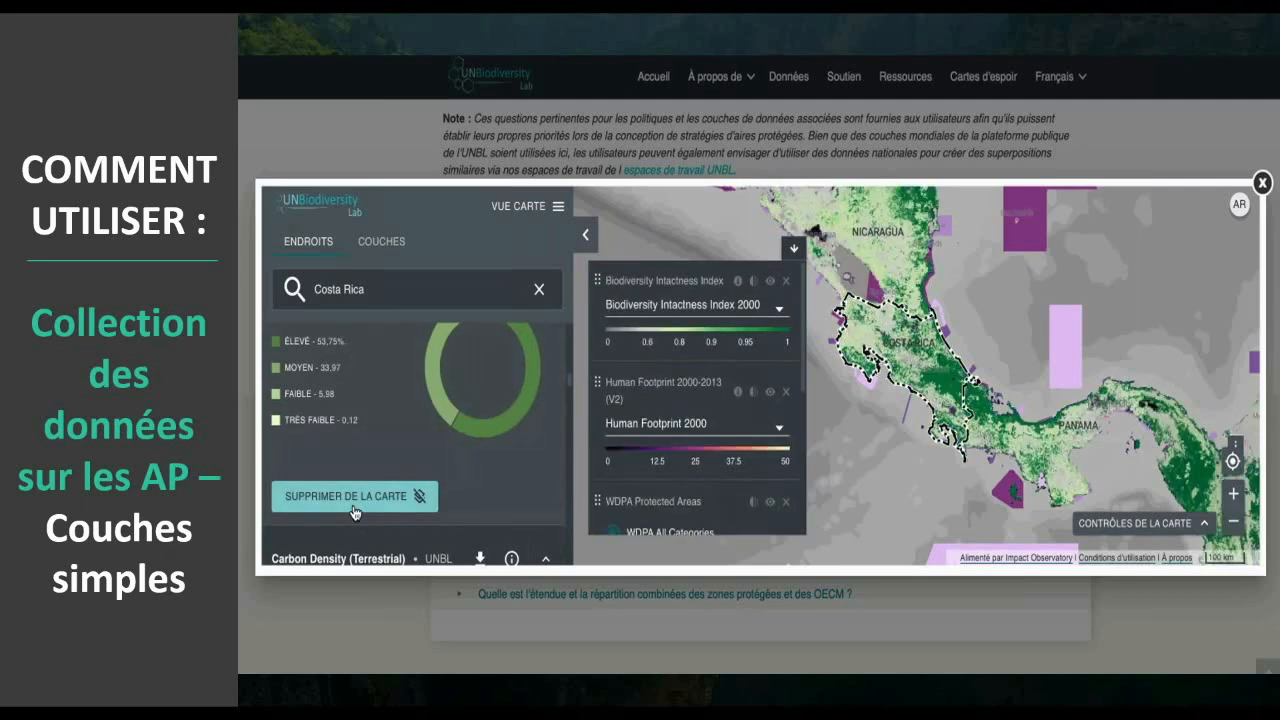
left_click(587, 247)
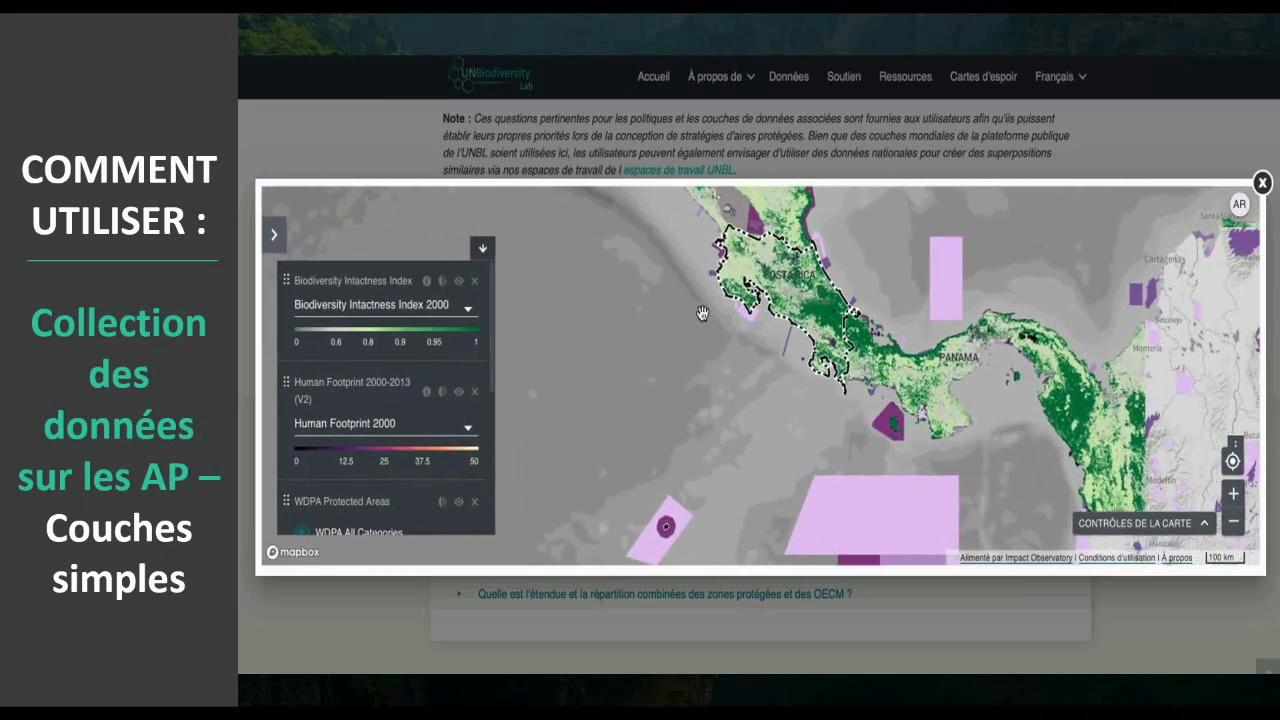
left_click_drag(674, 313, 678, 345)
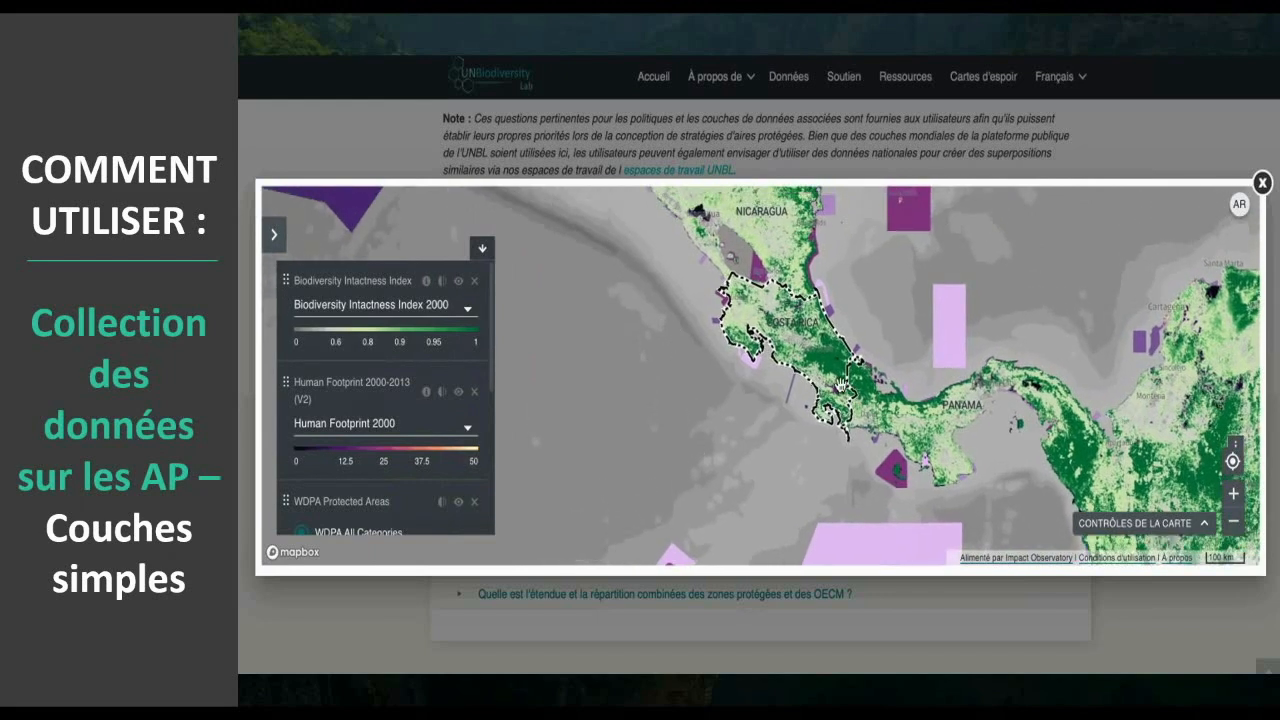
left_click(1233, 493)
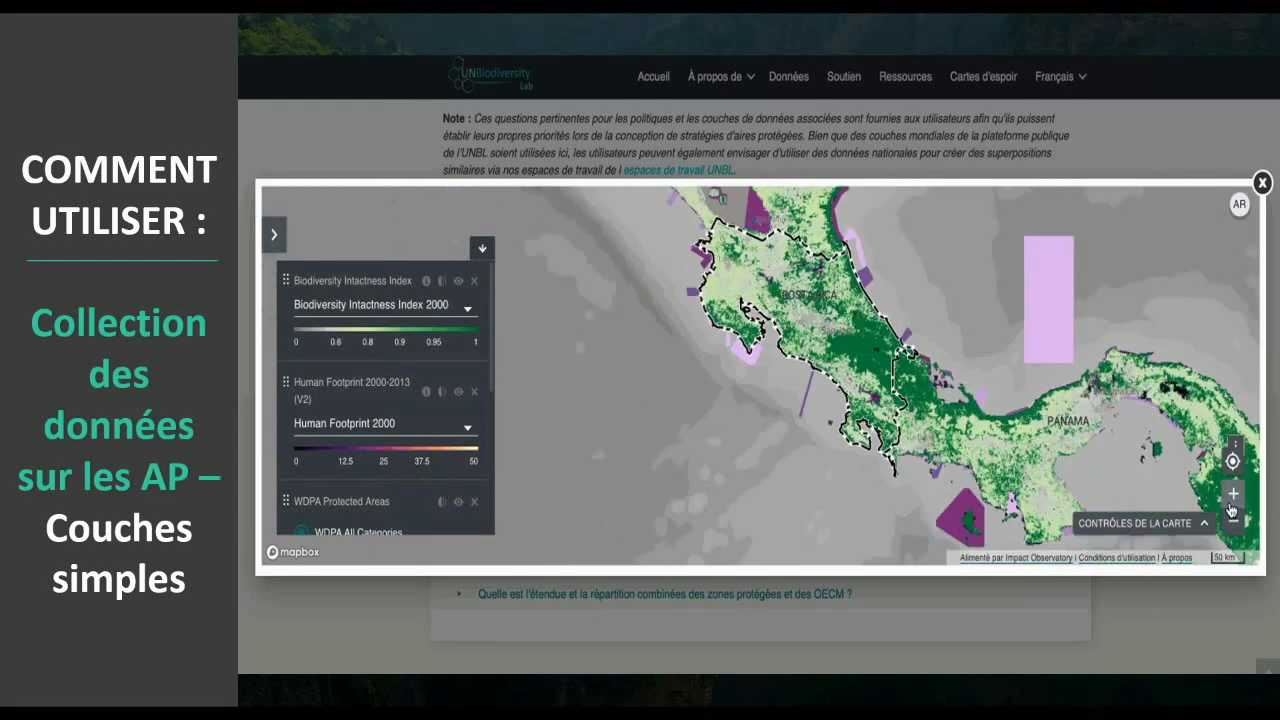
left_click_drag(829, 332, 826, 405)
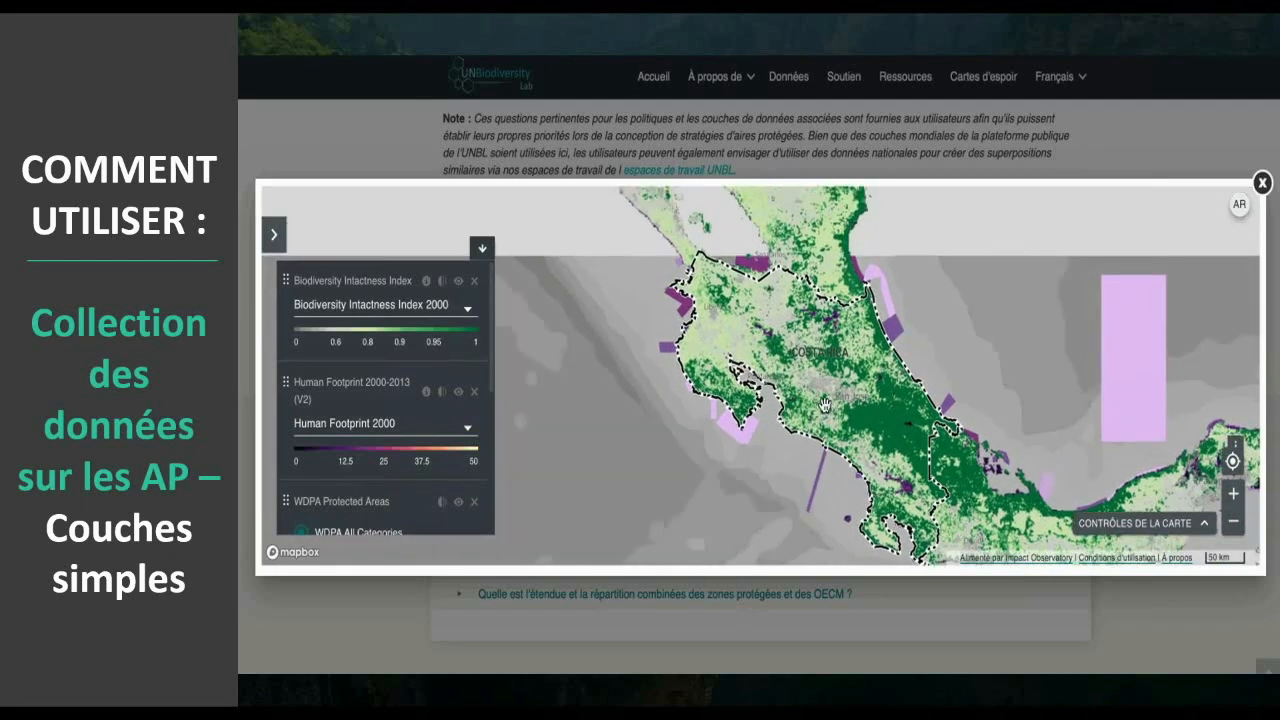
- Read the Biodiversity Intactness Index layer information, including its description, sources, suggested citation and licence, and close it
left_click(428, 291)
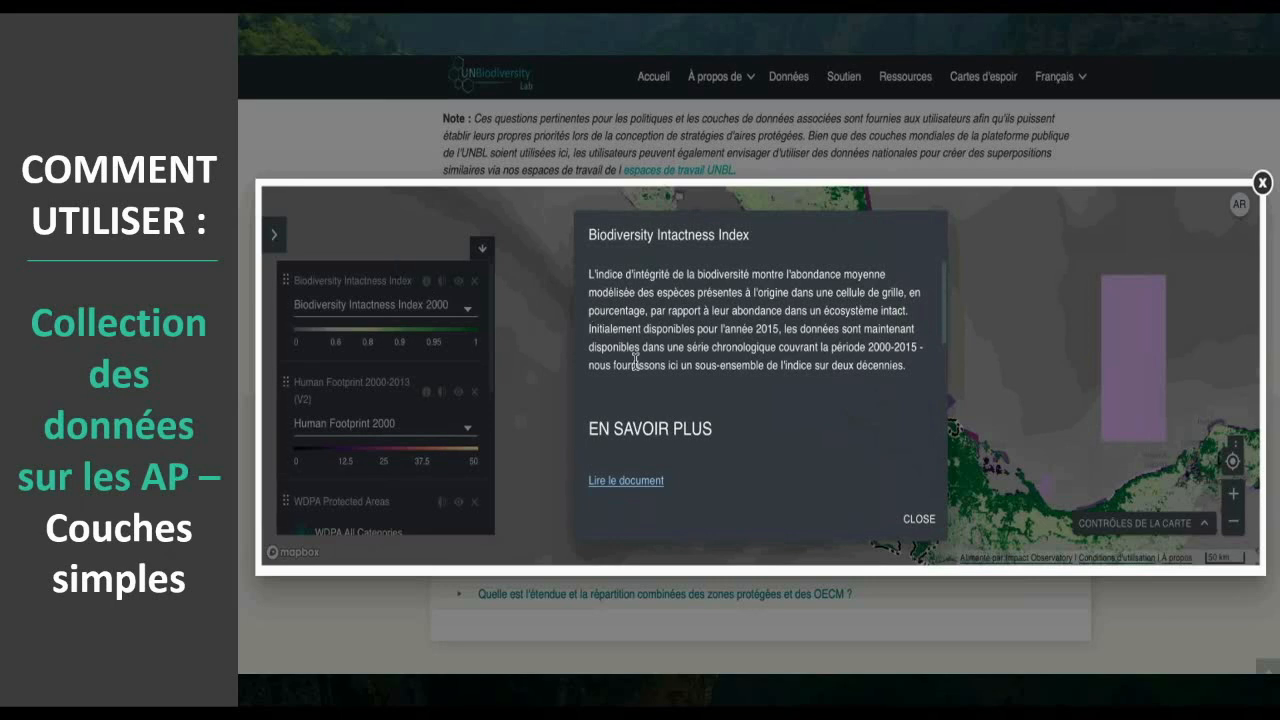
scroll(635, 360, "down", 3)
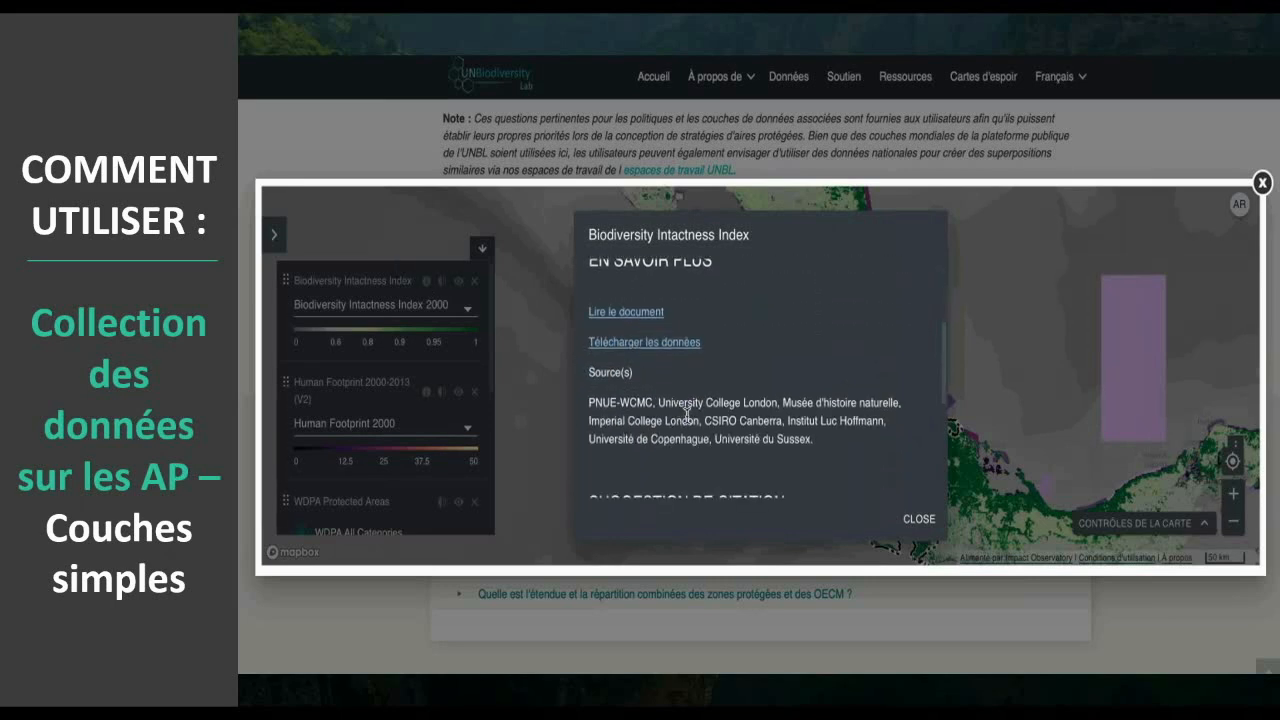
scroll(687, 413, "down", 5)
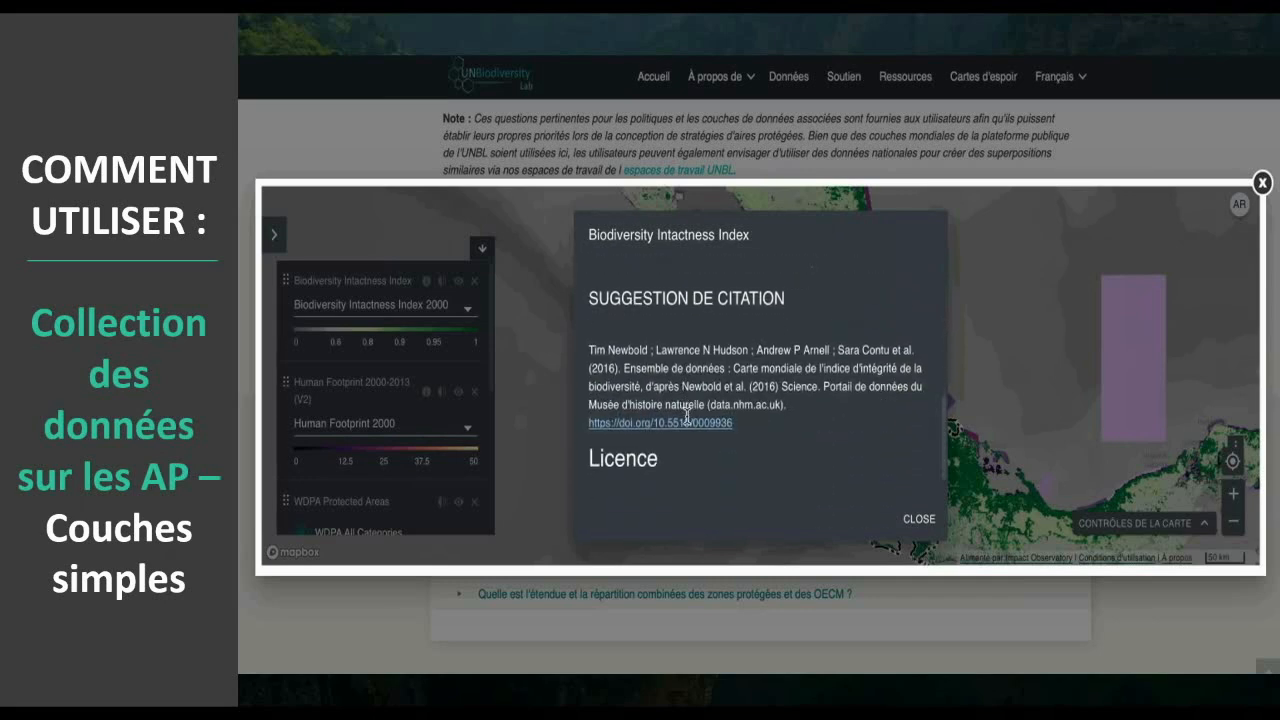
scroll(686, 418, "up", 3)
scroll(686, 415, "up", 5)
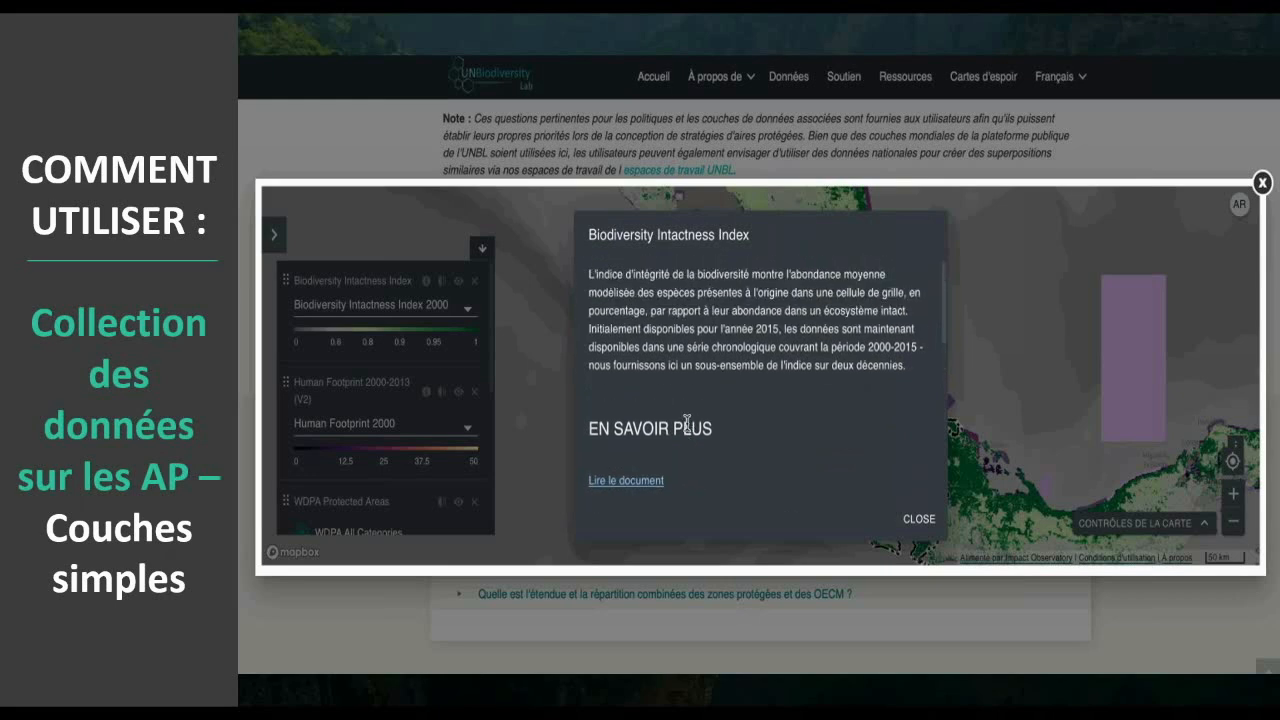
left_click(918, 516)
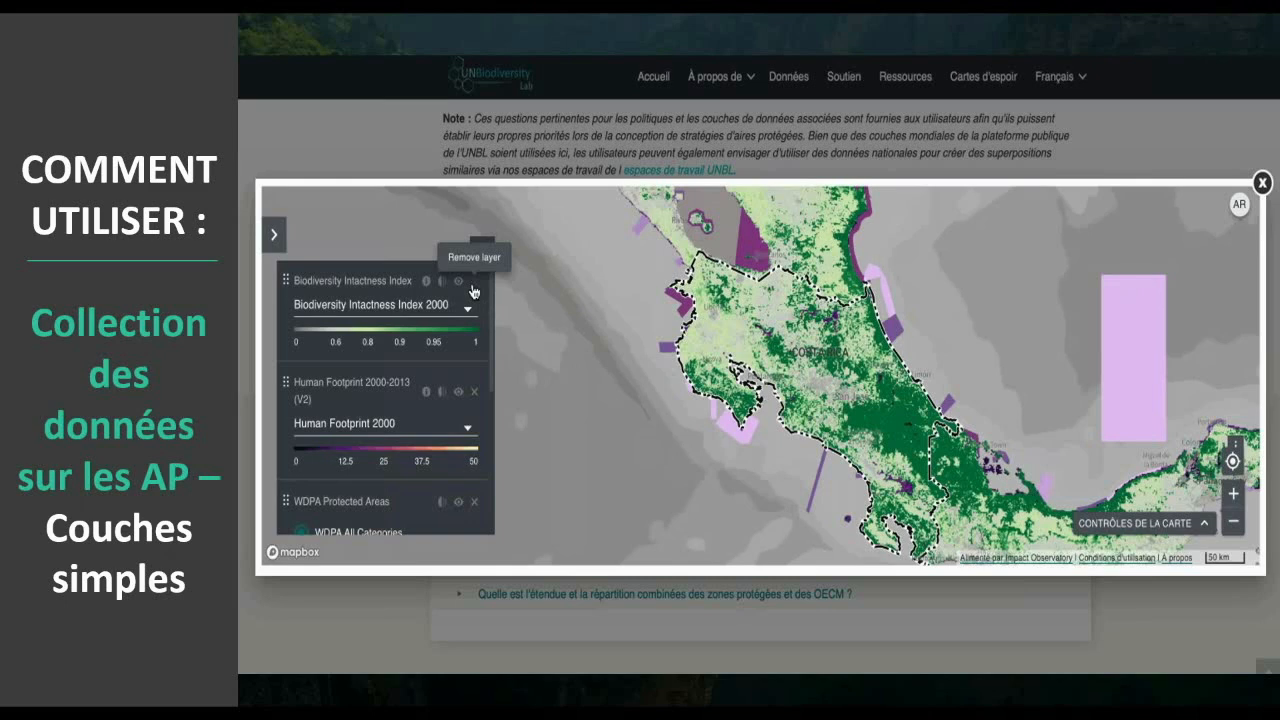
- Remove the Biodiversity Intactness Index and Human Footprint layers, and switch WDPA Protected Areas through Simple Outlines to Simple View
left_click(474, 290)
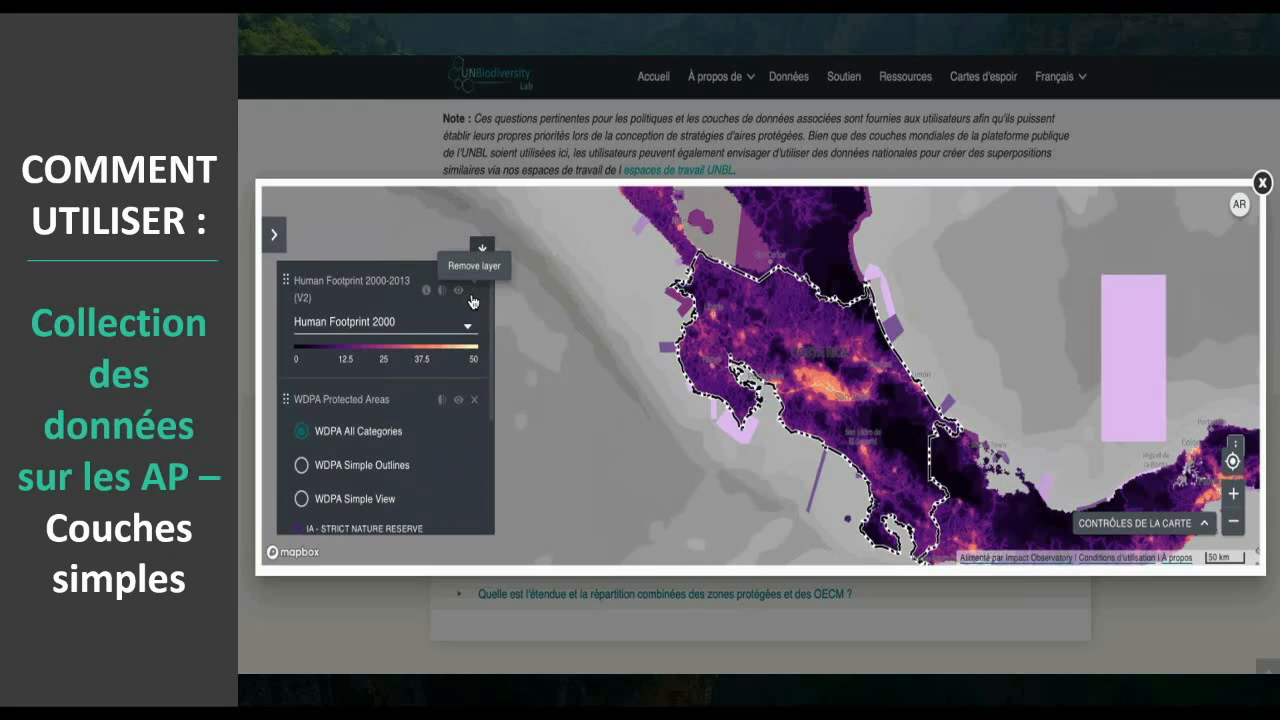
left_click(474, 290)
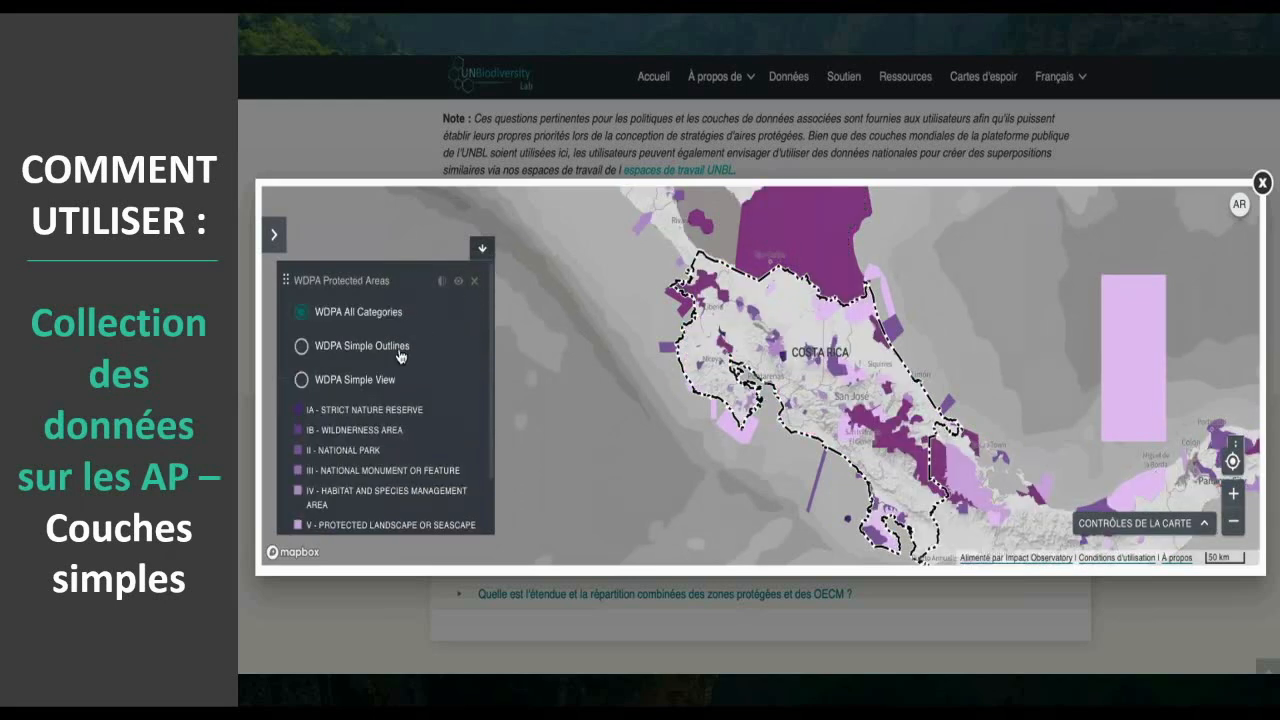
left_click(304, 350)
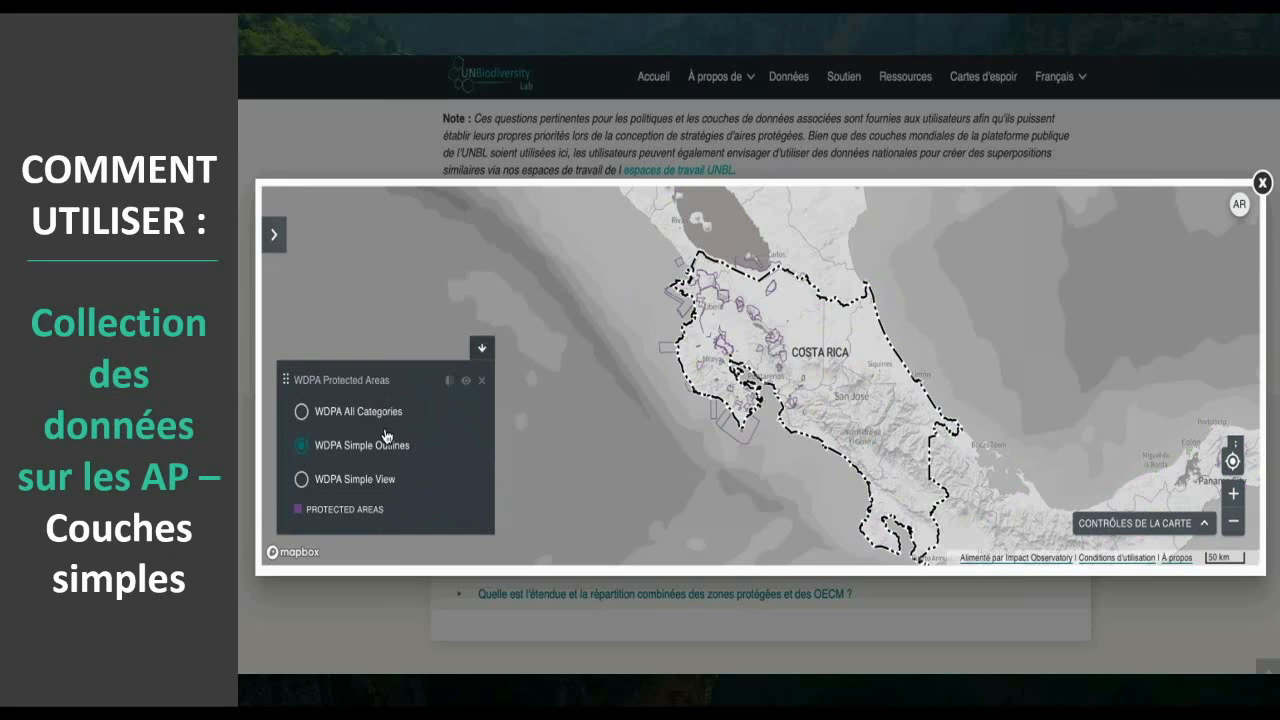
left_click(301, 484)
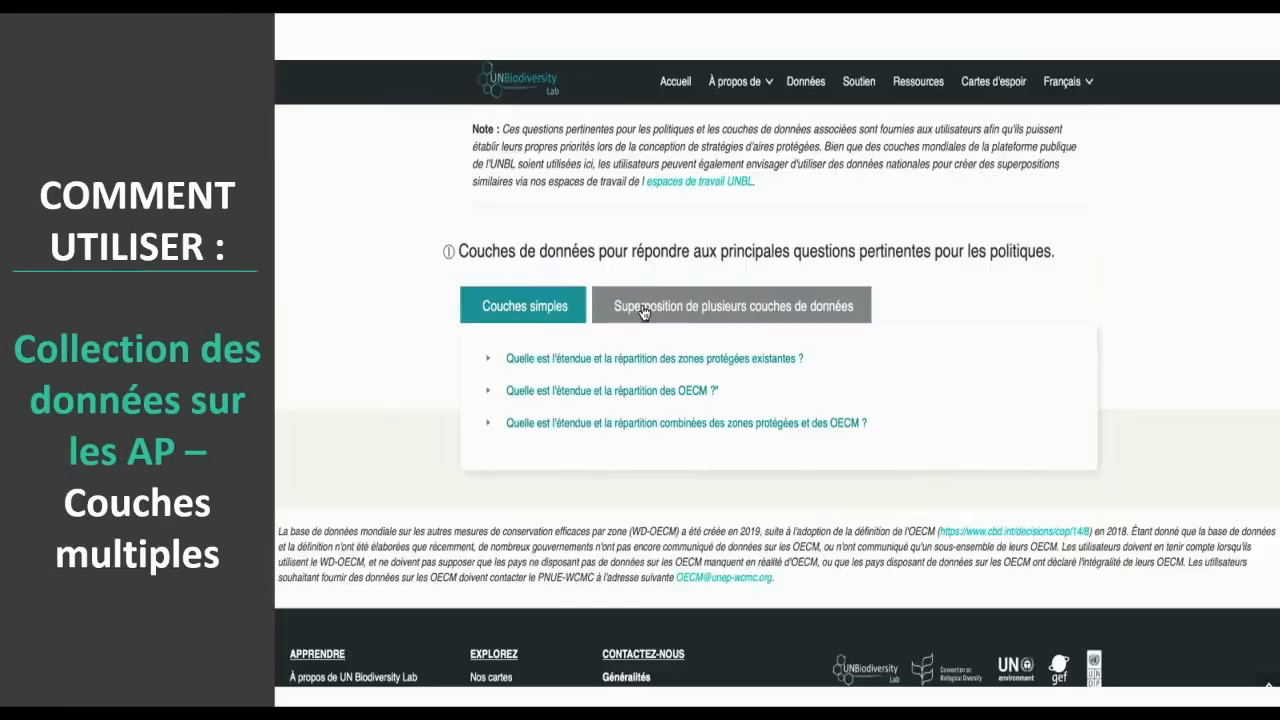
- Go to the collection's multiple data layer overlays and review the whole list of policy questions they cover
left_click(651, 302)
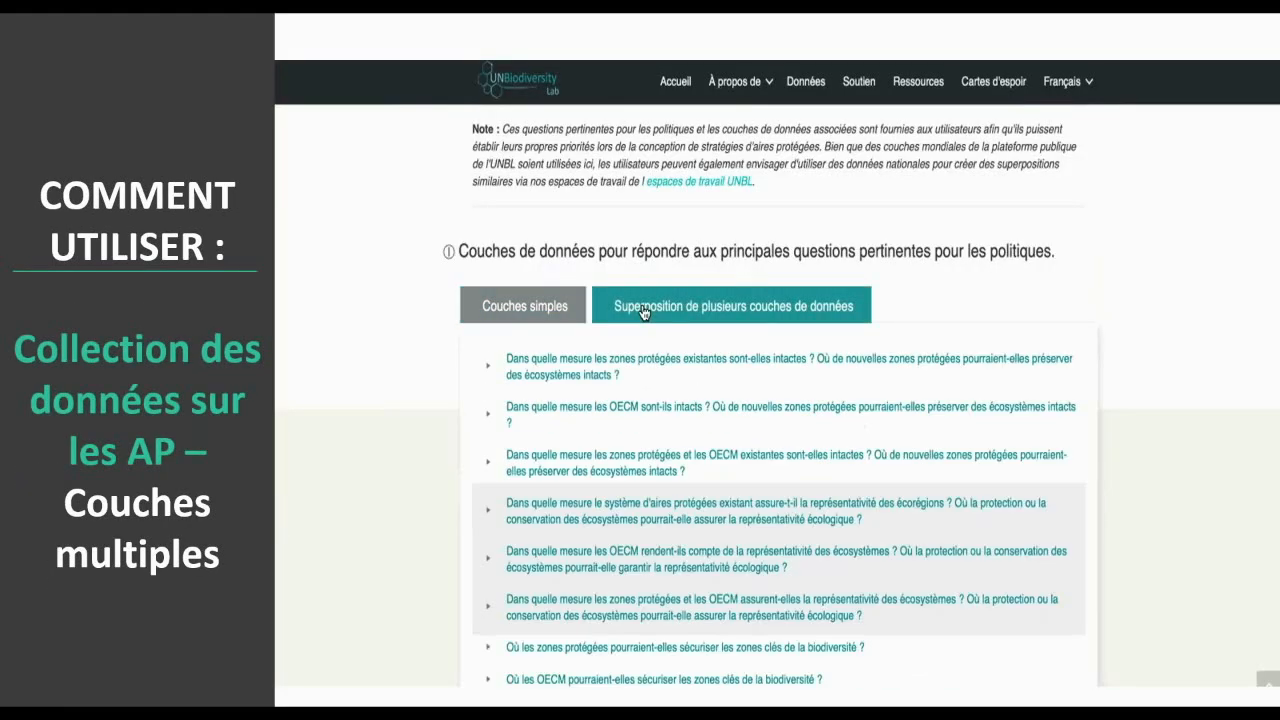
scroll(505, 355, "down", 5)
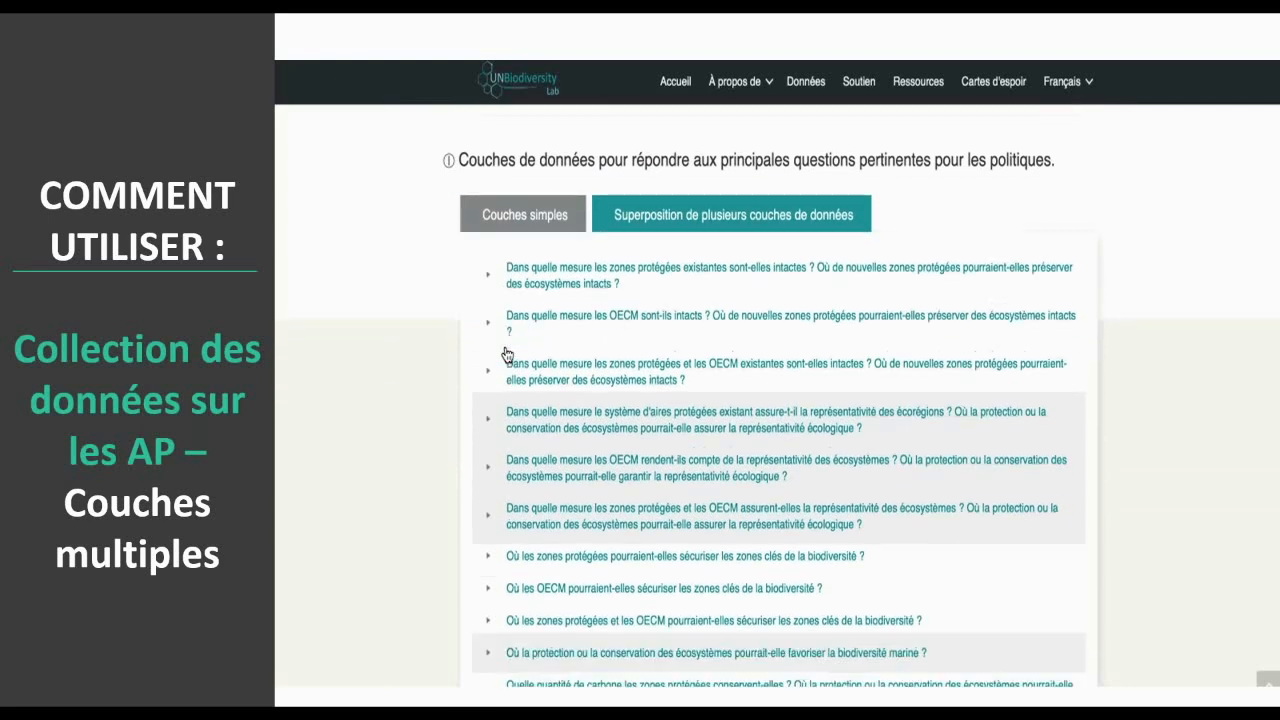
scroll(507, 354, "down", 4)
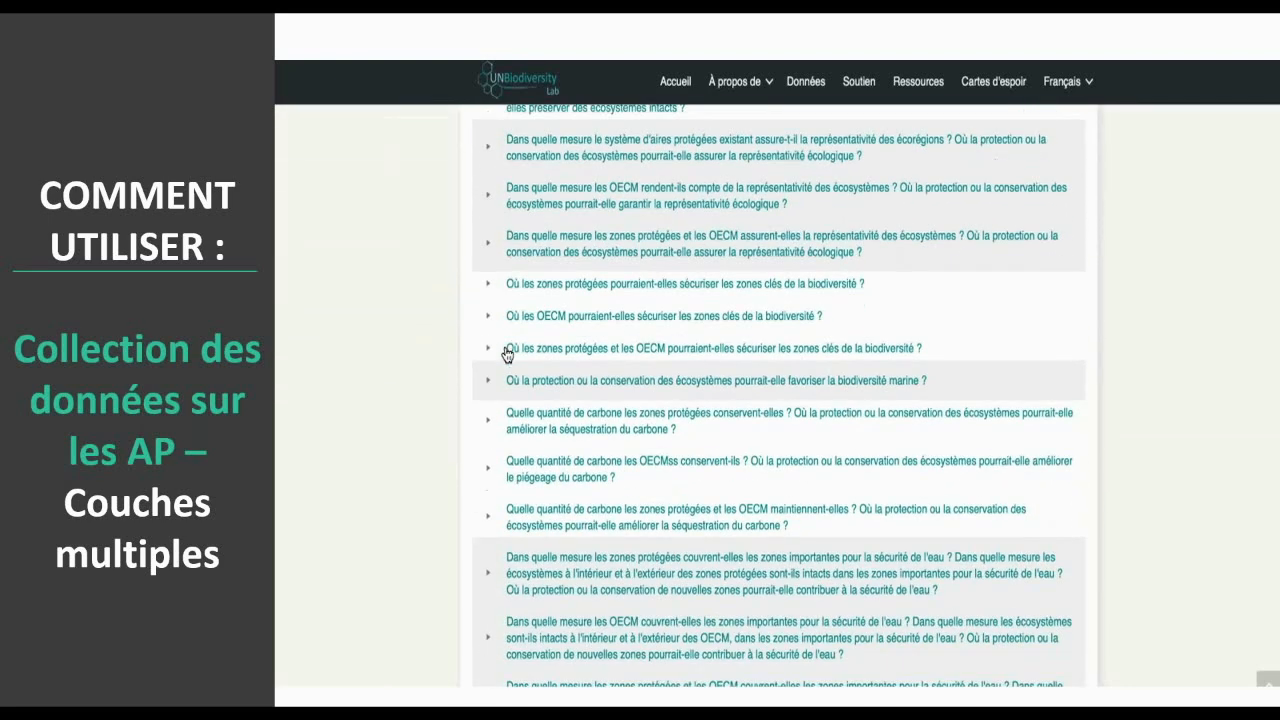
scroll(506, 466, "down", 4)
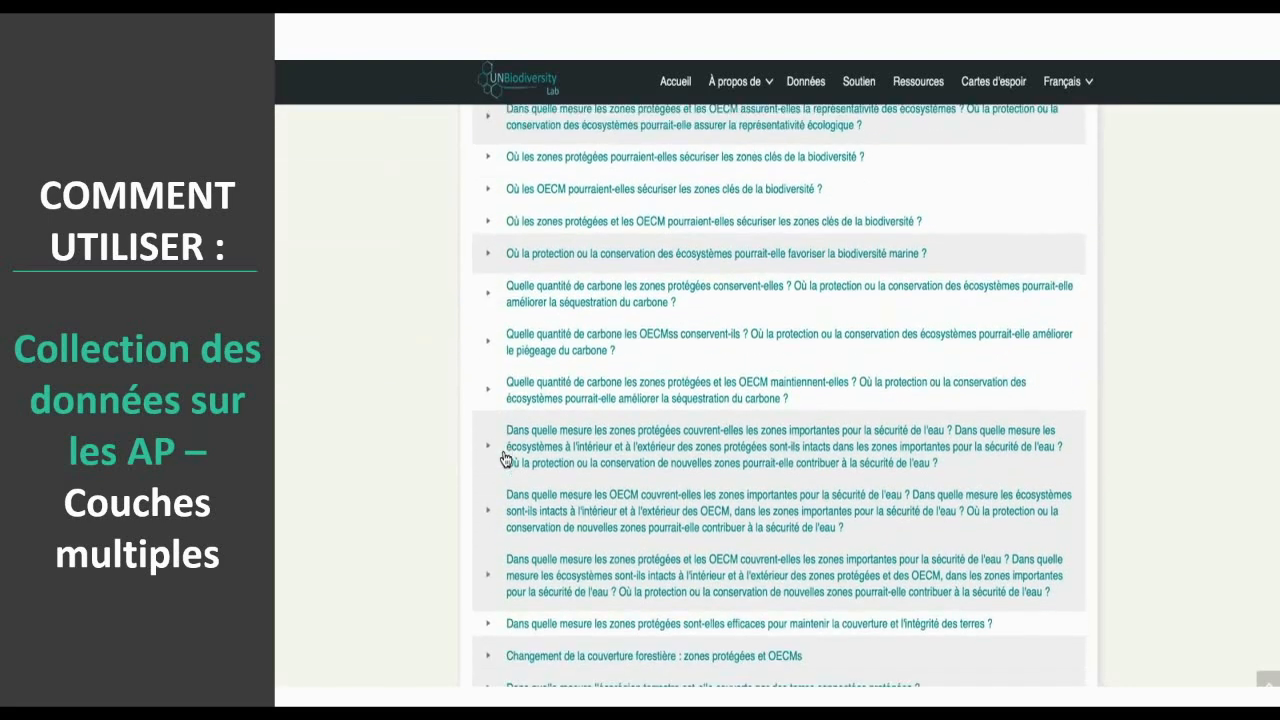
scroll(506, 459, "down", 2)
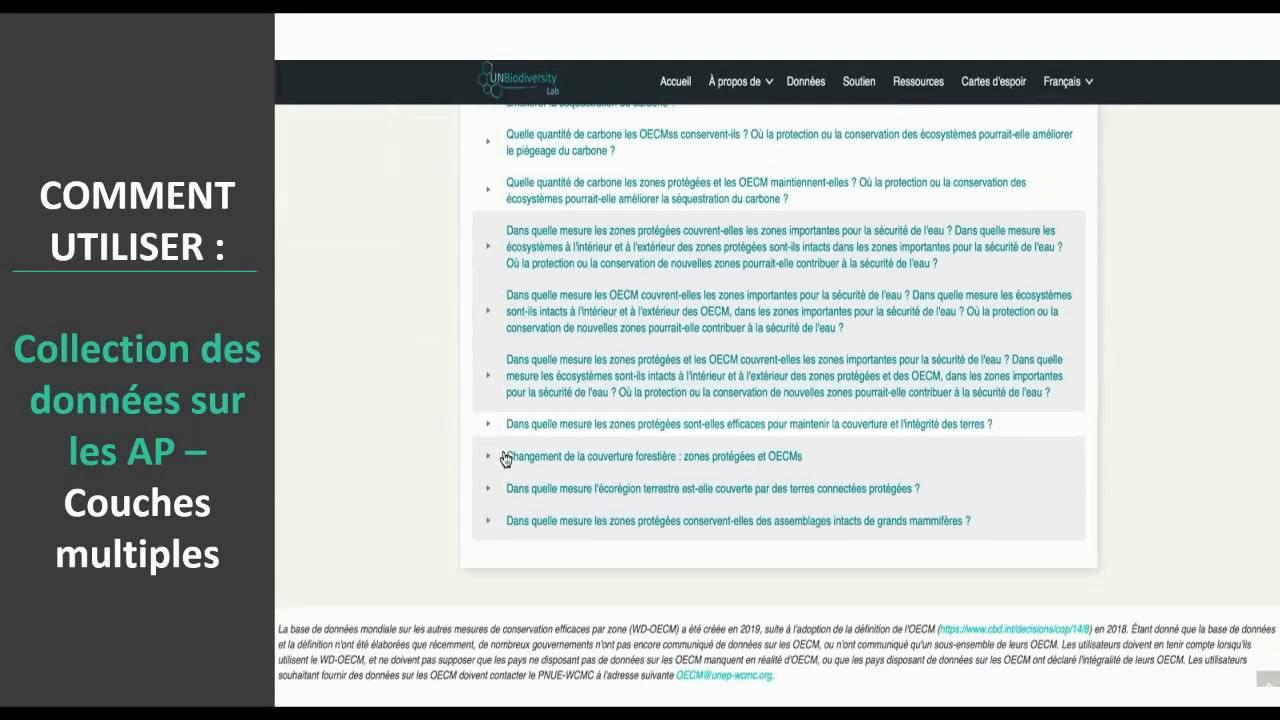
scroll(701, 514, "up", 5)
scroll(701, 516, "up", 6)
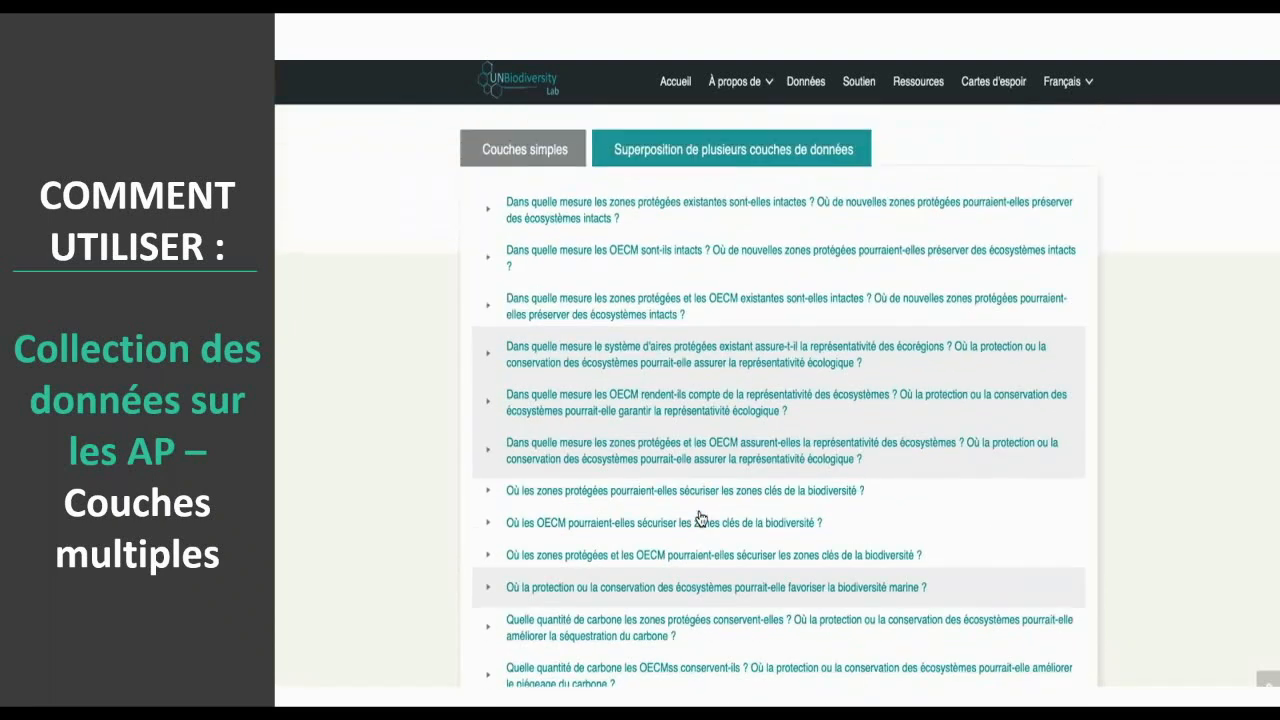
scroll(701, 516, "up", 3)
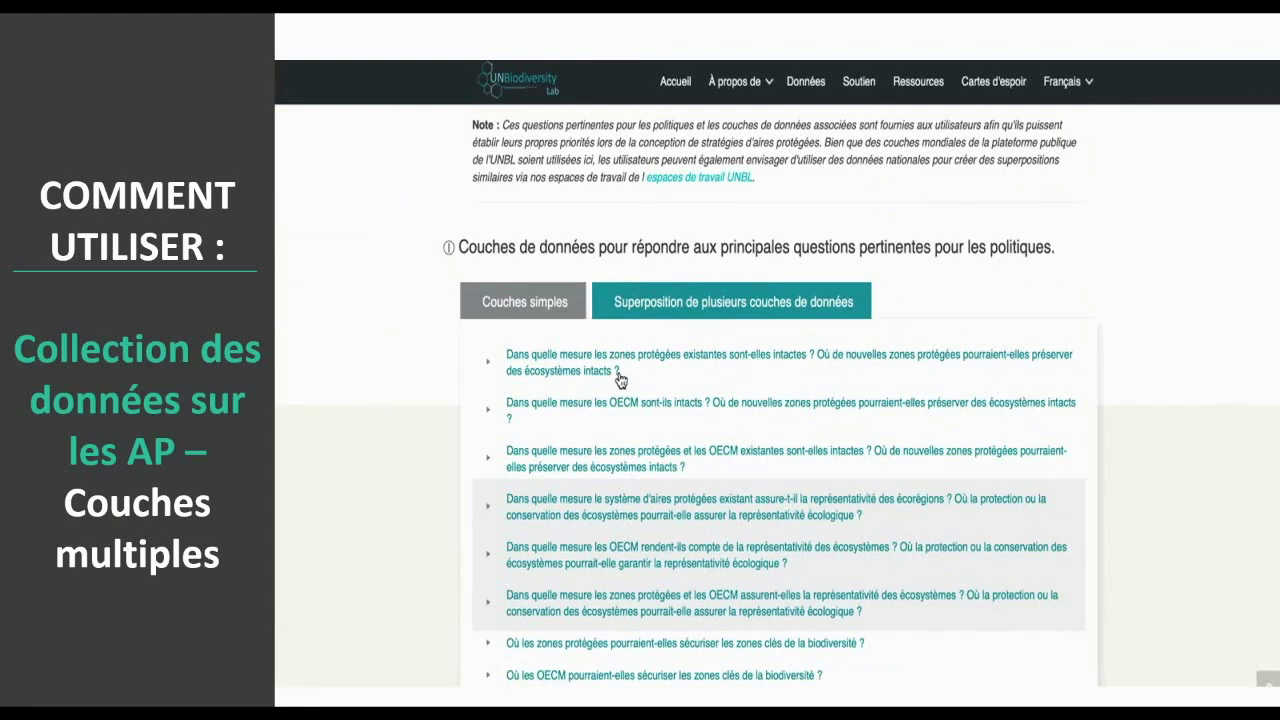
- Expand the question on how intact existing protected areas are and open the map for its "Intactness : zones protégées" data
left_click(488, 368)
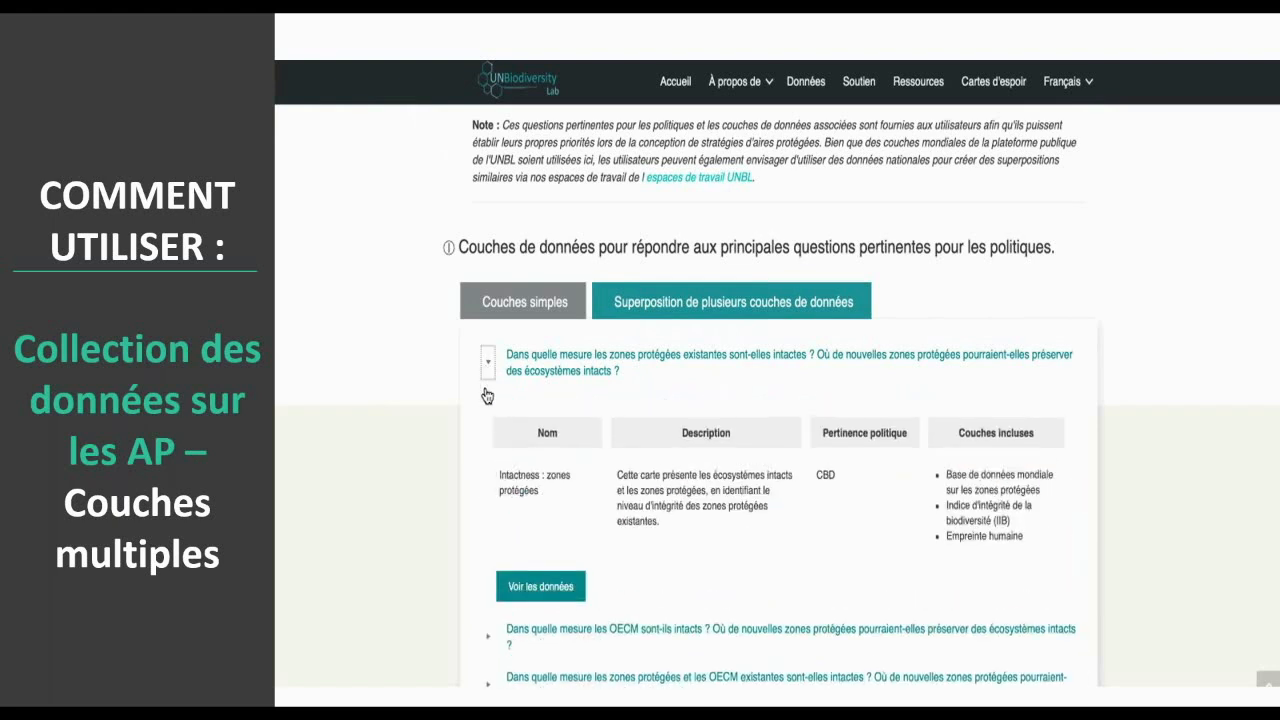
scroll(485, 443, "down", 1)
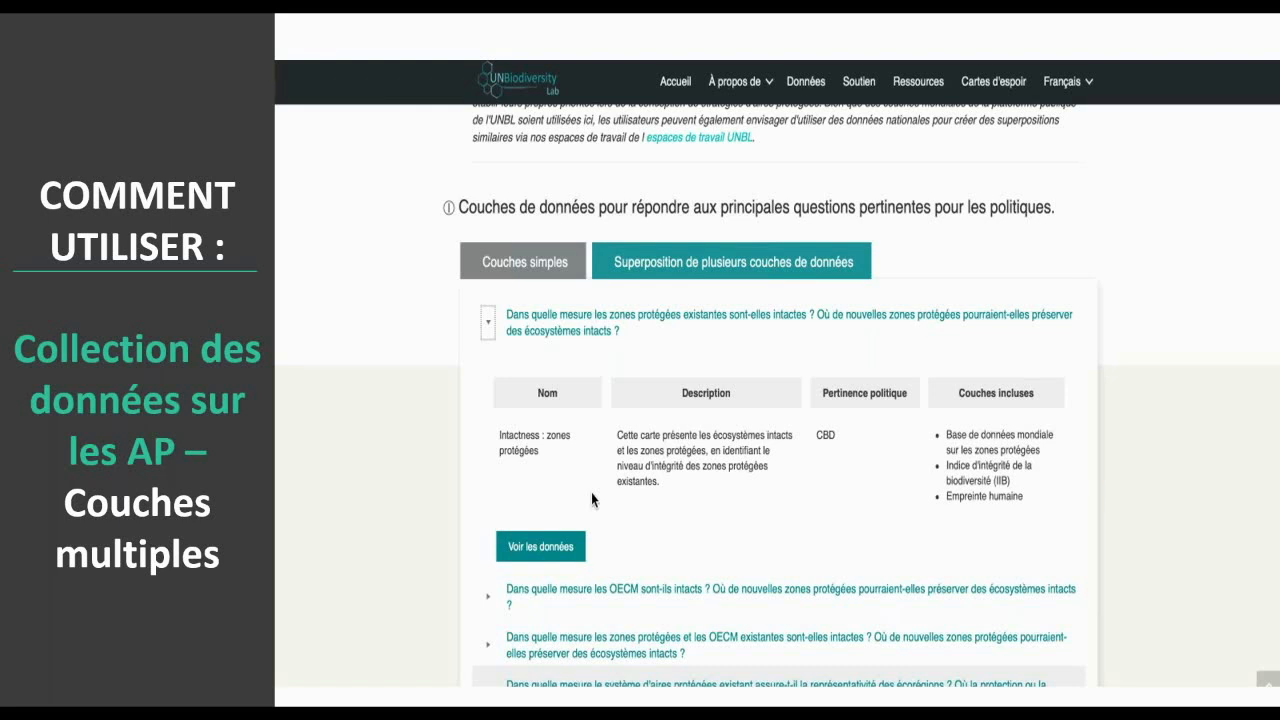
left_click(540, 558)
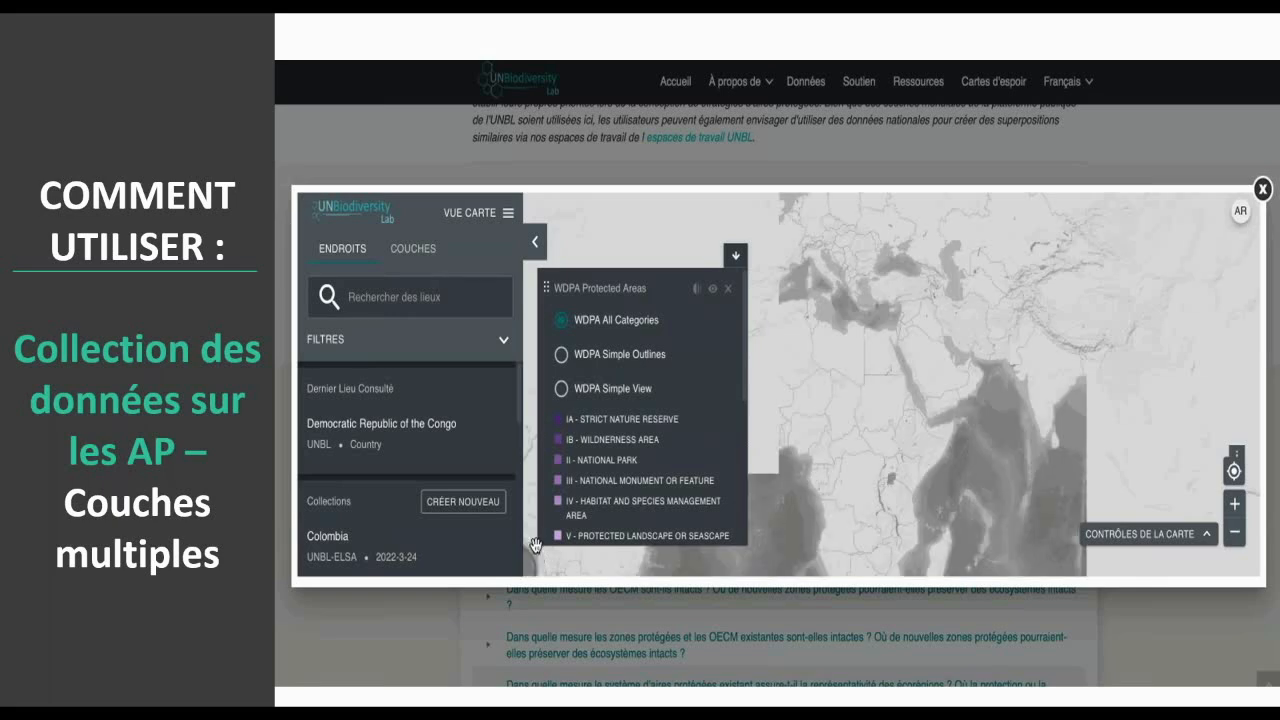
- Search the places for "Democrat" and open the UNBL country result for the Democratic Republic of the Congo
left_click(408, 297)
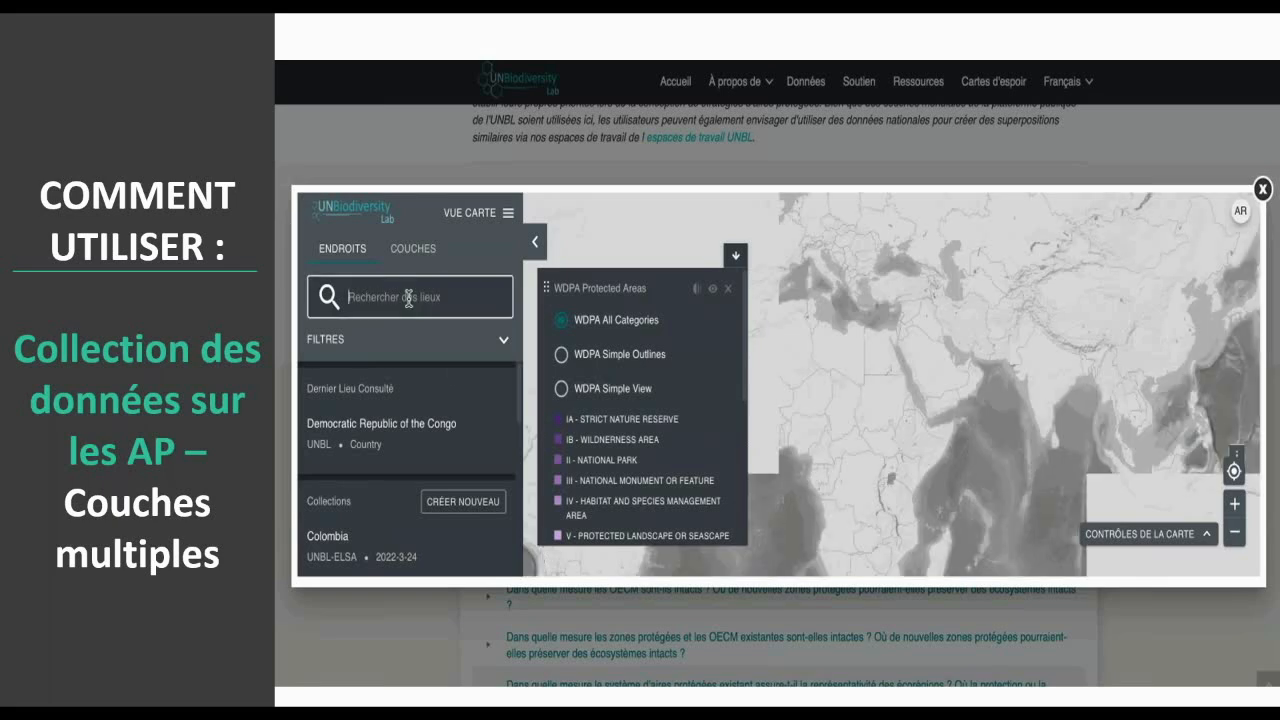
type("D")
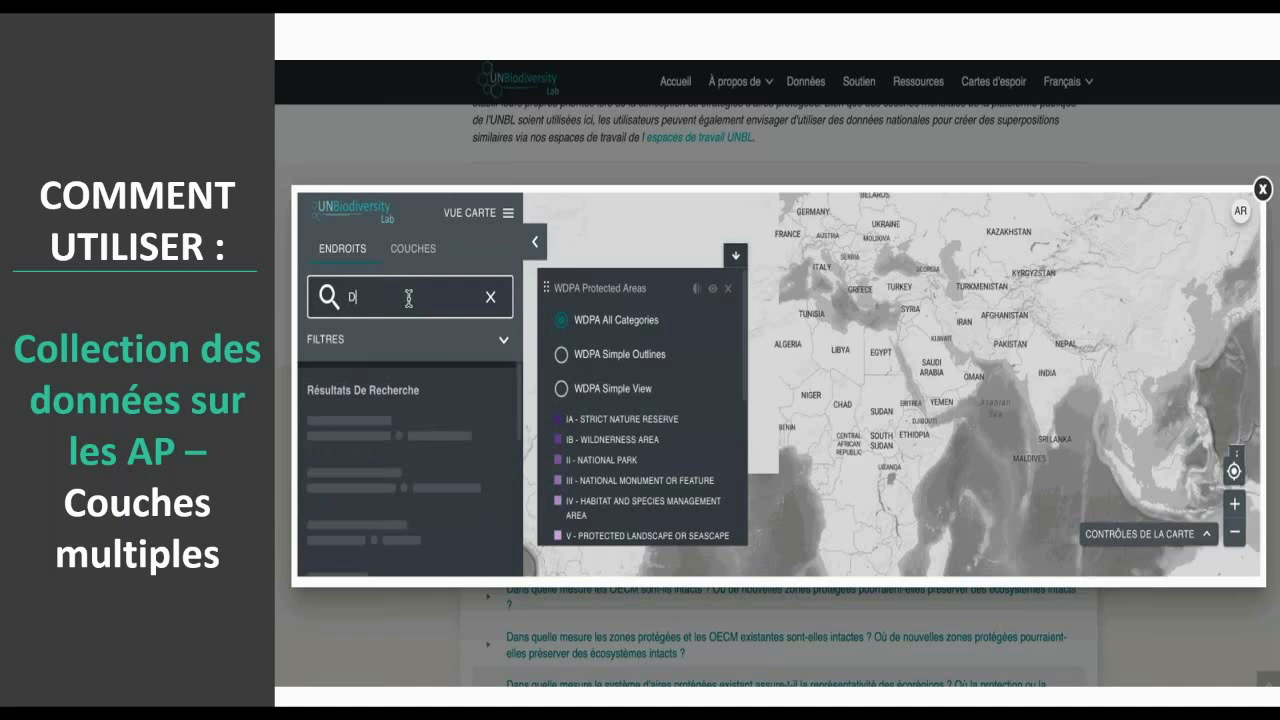
type("emo")
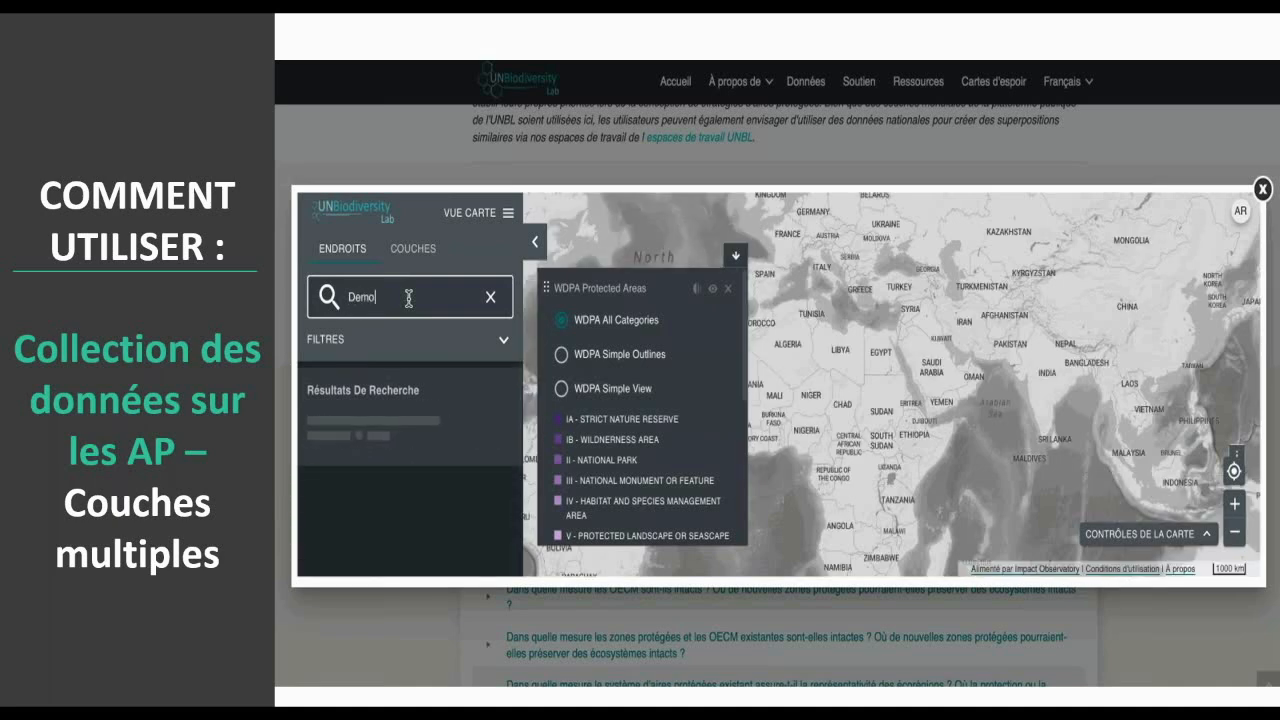
type("crat")
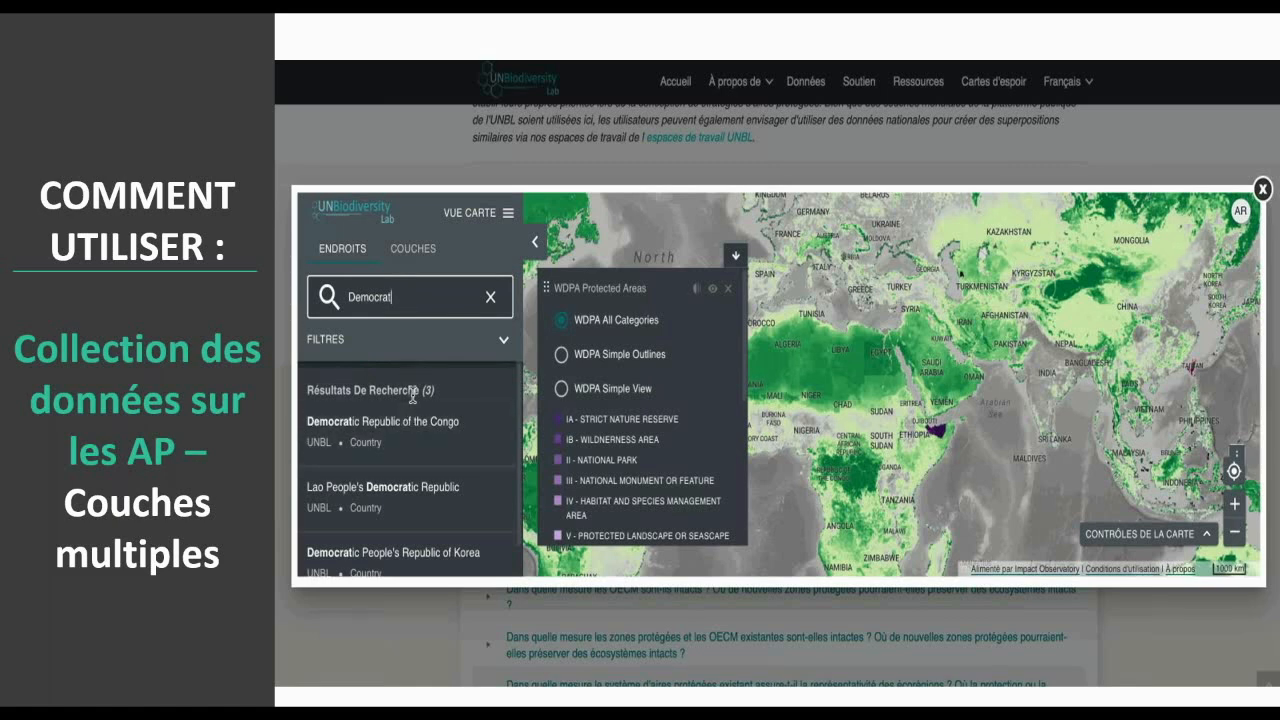
type("c")
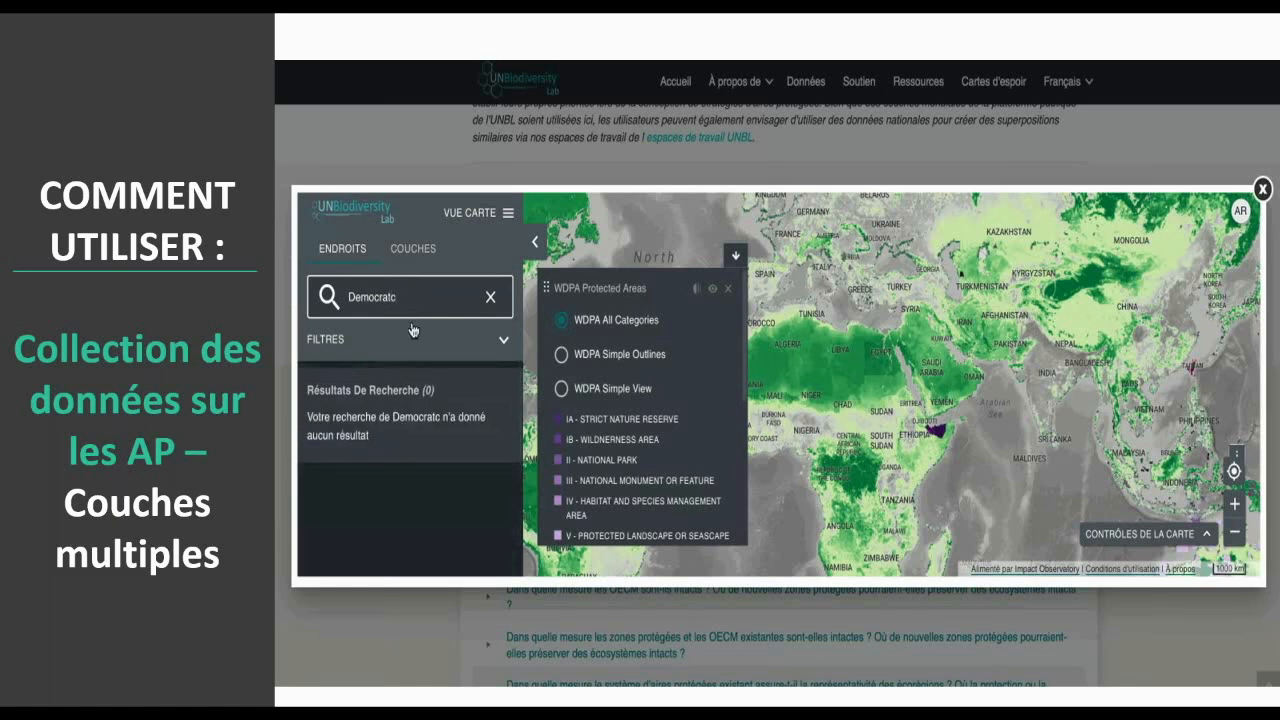
key("BackSpace")
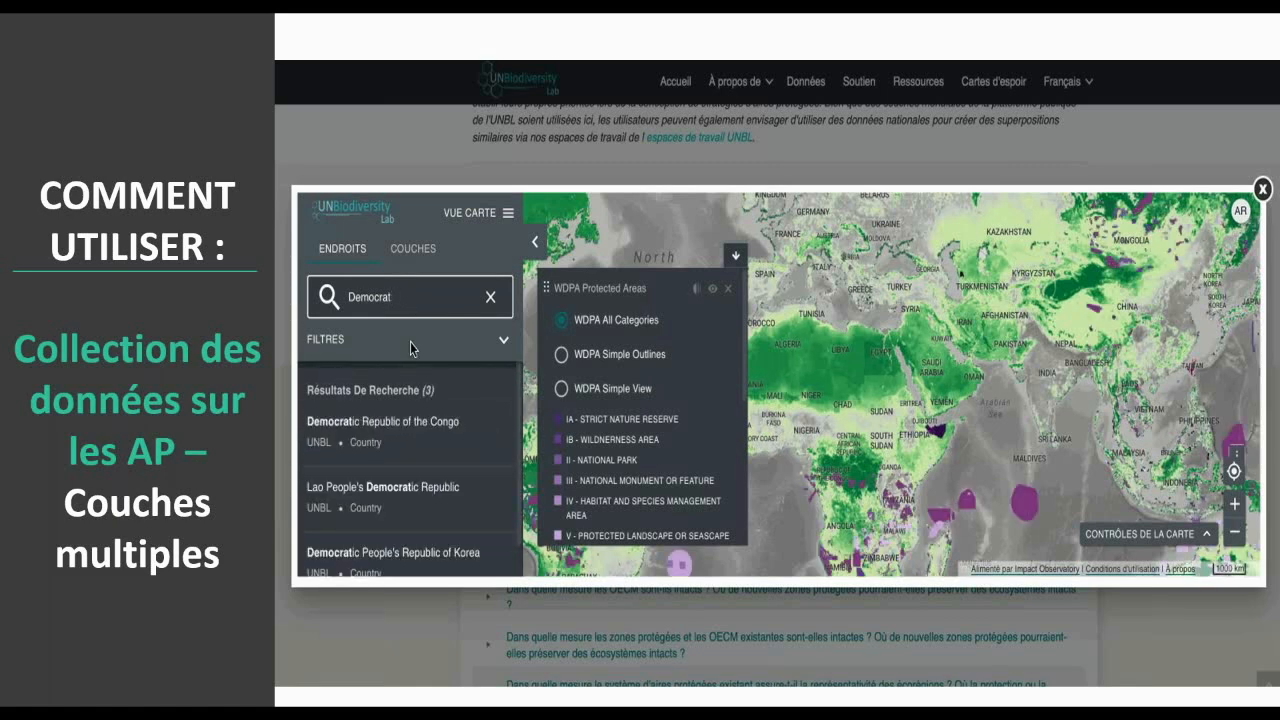
left_click(391, 420)
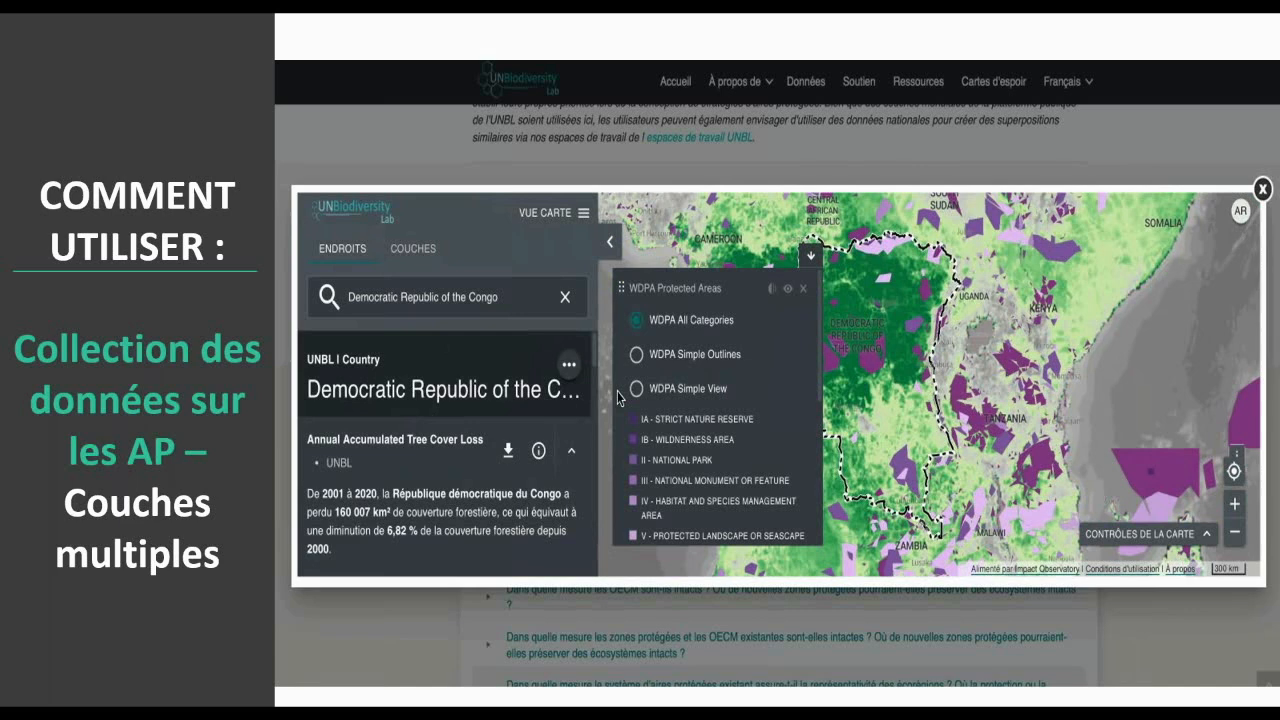
- Check the country's annual tree cover loss chart, and with the places panel collapsed, display protected areas as WDPA Simple Outlines
scroll(544, 456, "down", 4)
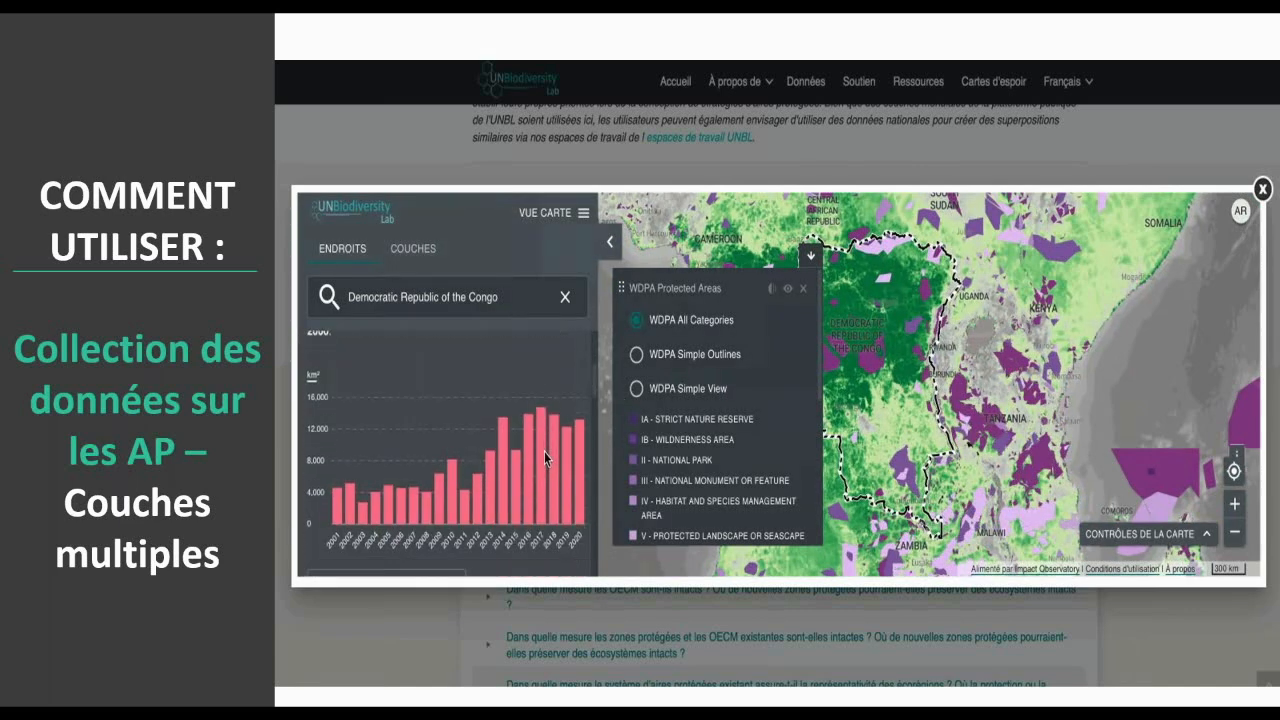
scroll(544, 451, "down", 3)
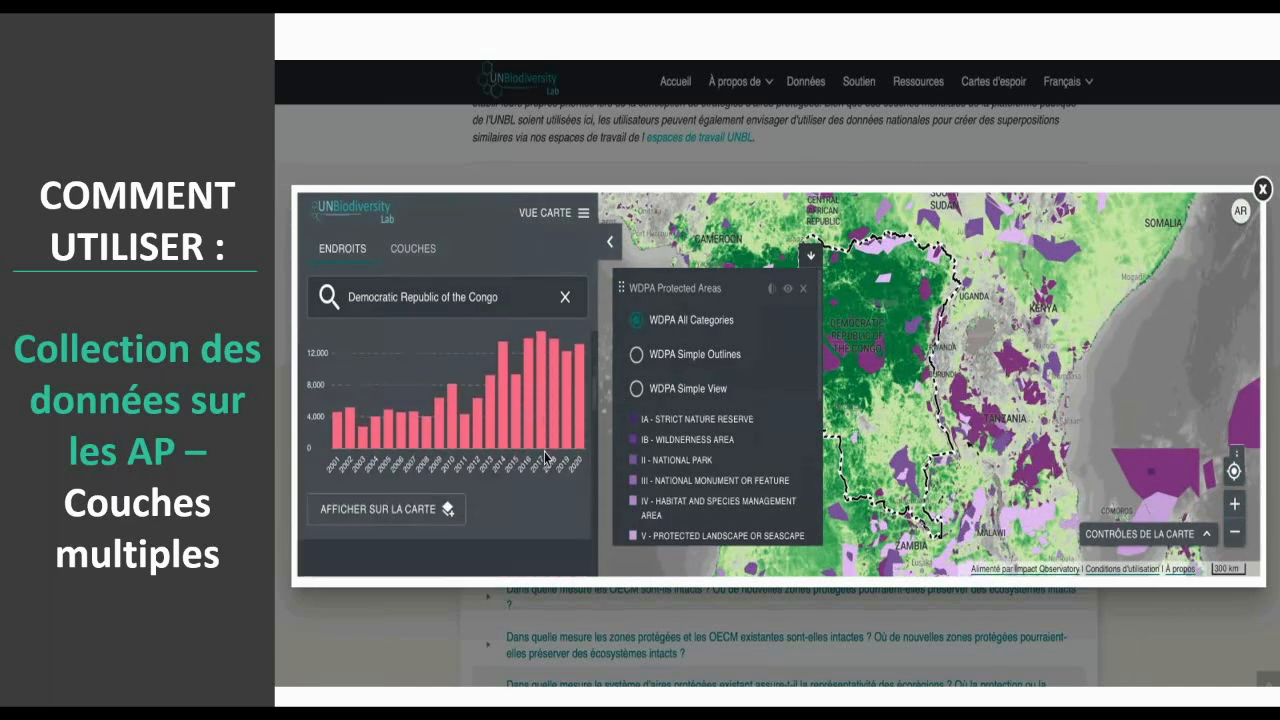
left_click(607, 250)
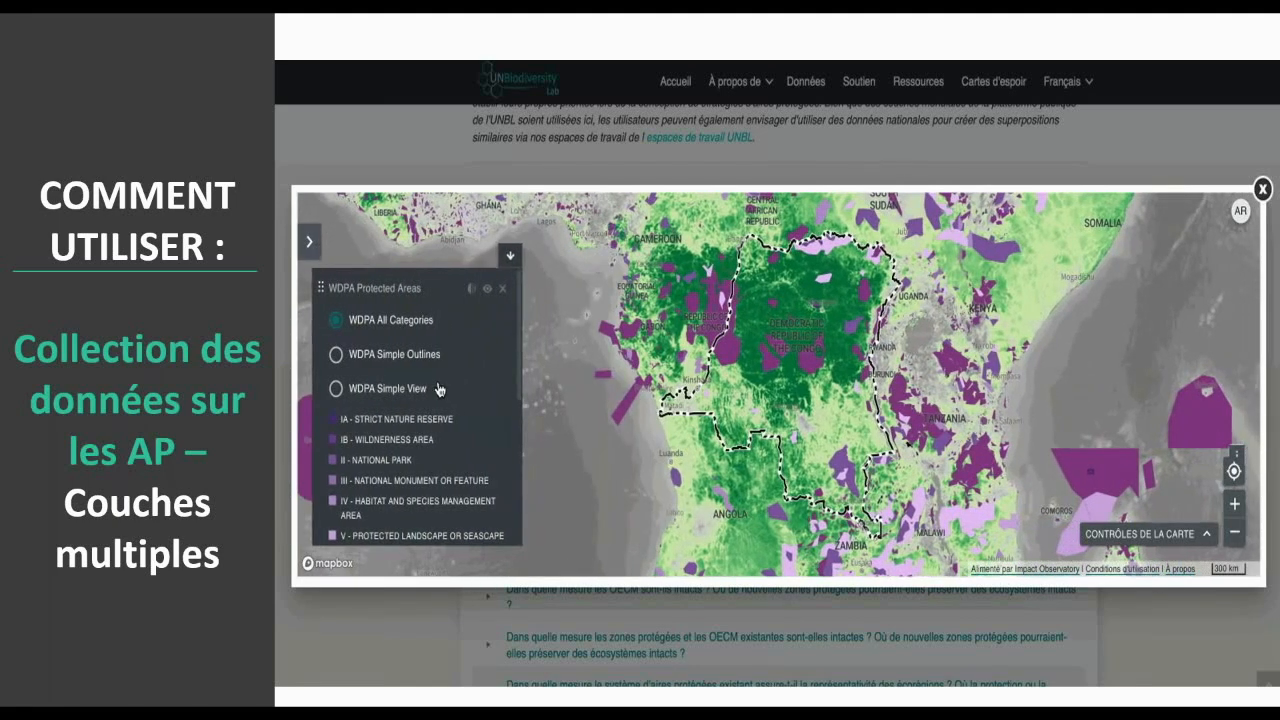
left_click(336, 356)
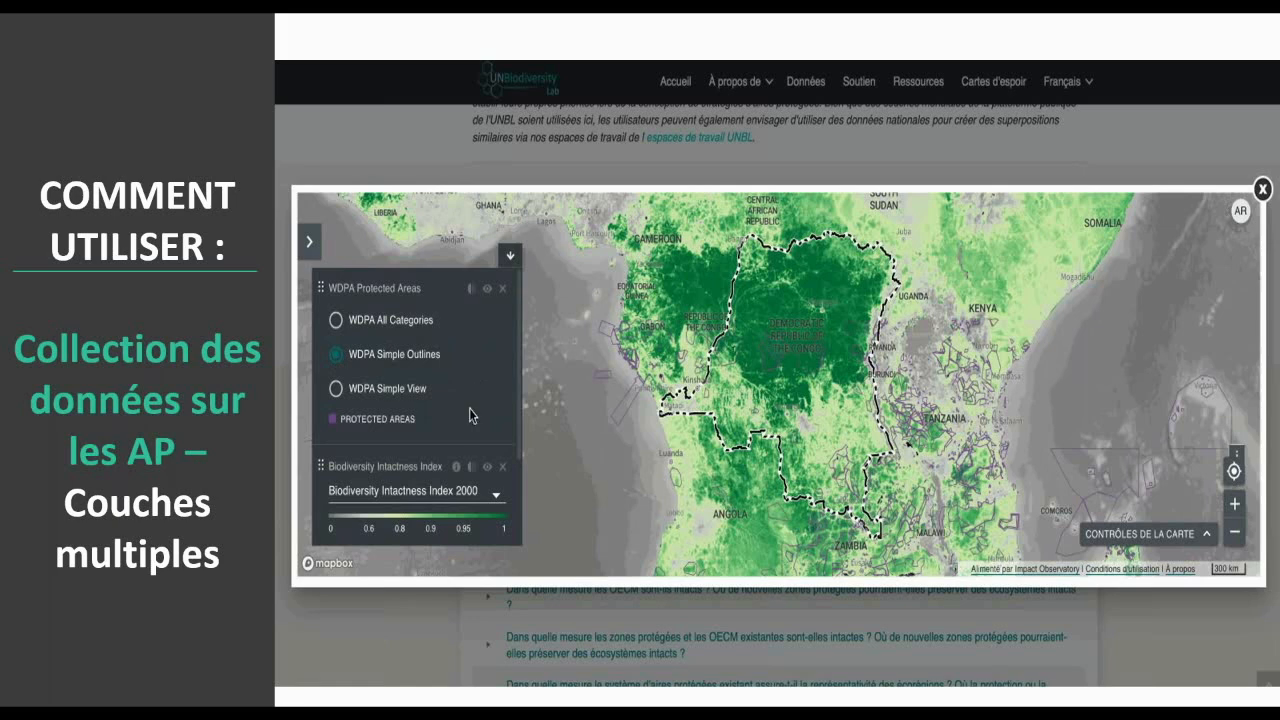
- Reduce the opacity of the Biodiversity Intactness Index and Human Footprint 2000-2013 (V2) layers to about half each
scroll(470, 412, "down", 2)
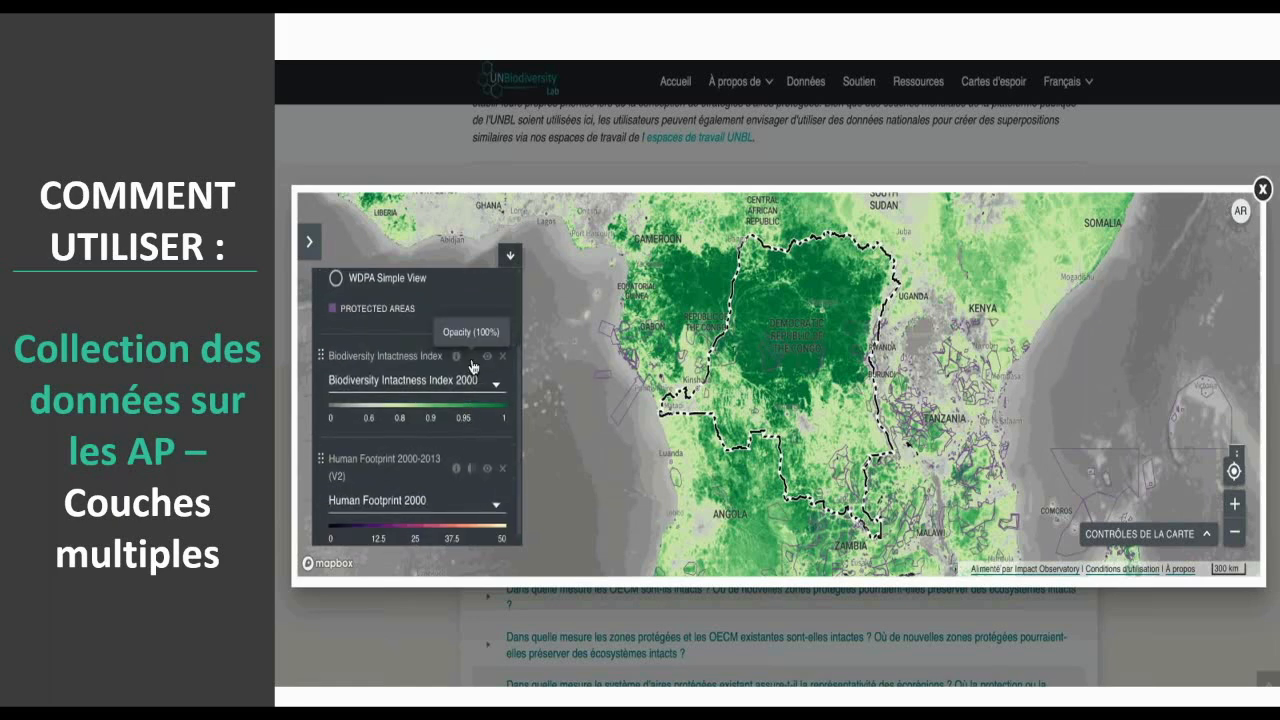
left_click(472, 364)
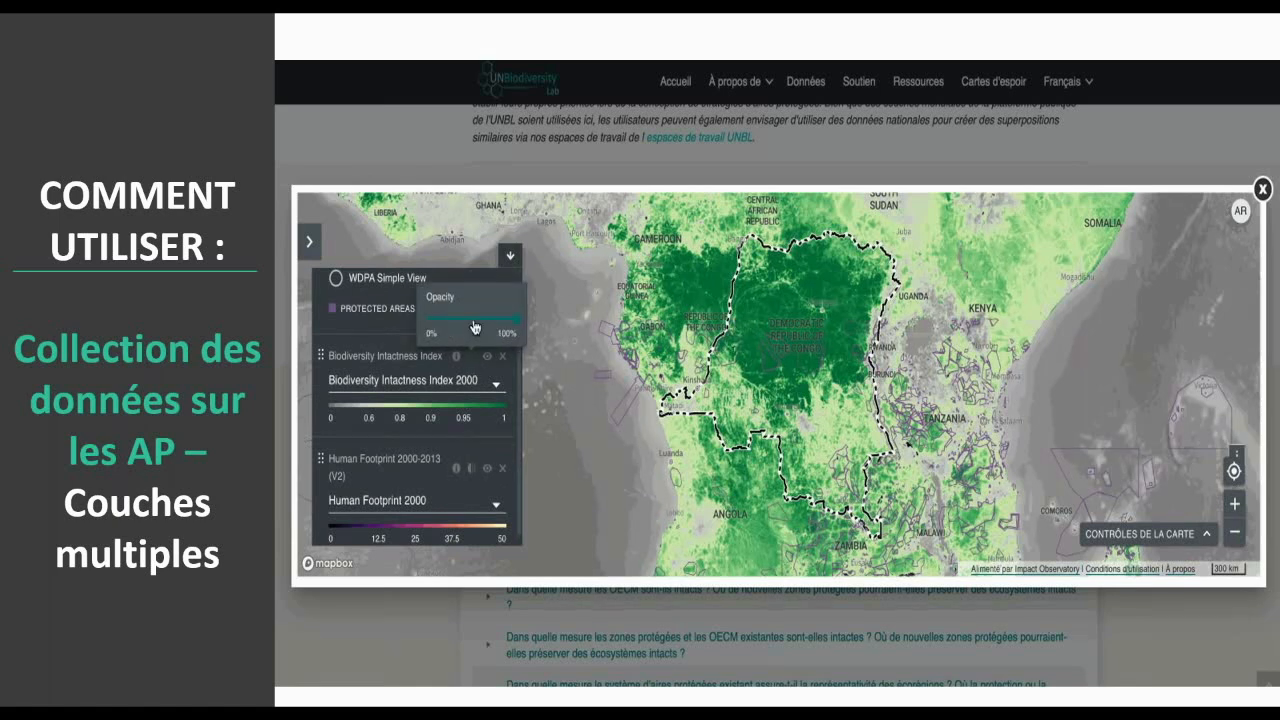
left_click(474, 318)
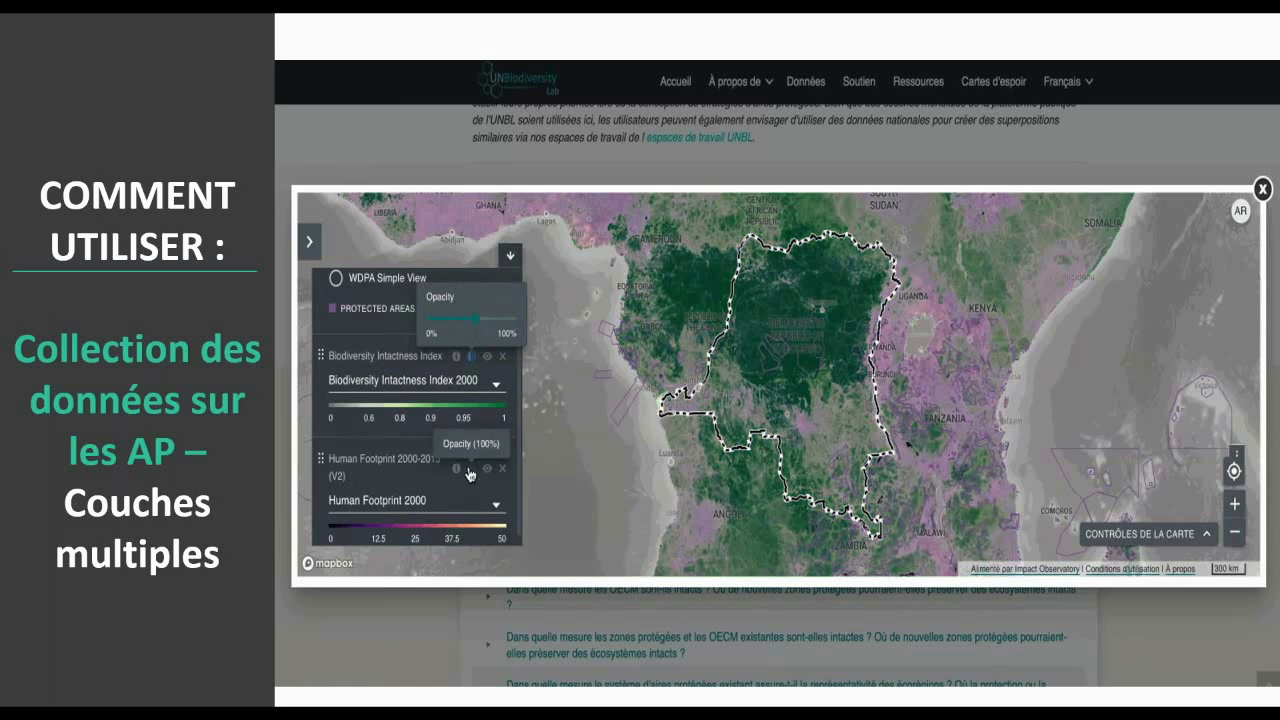
left_click(469, 470)
left_click(477, 431)
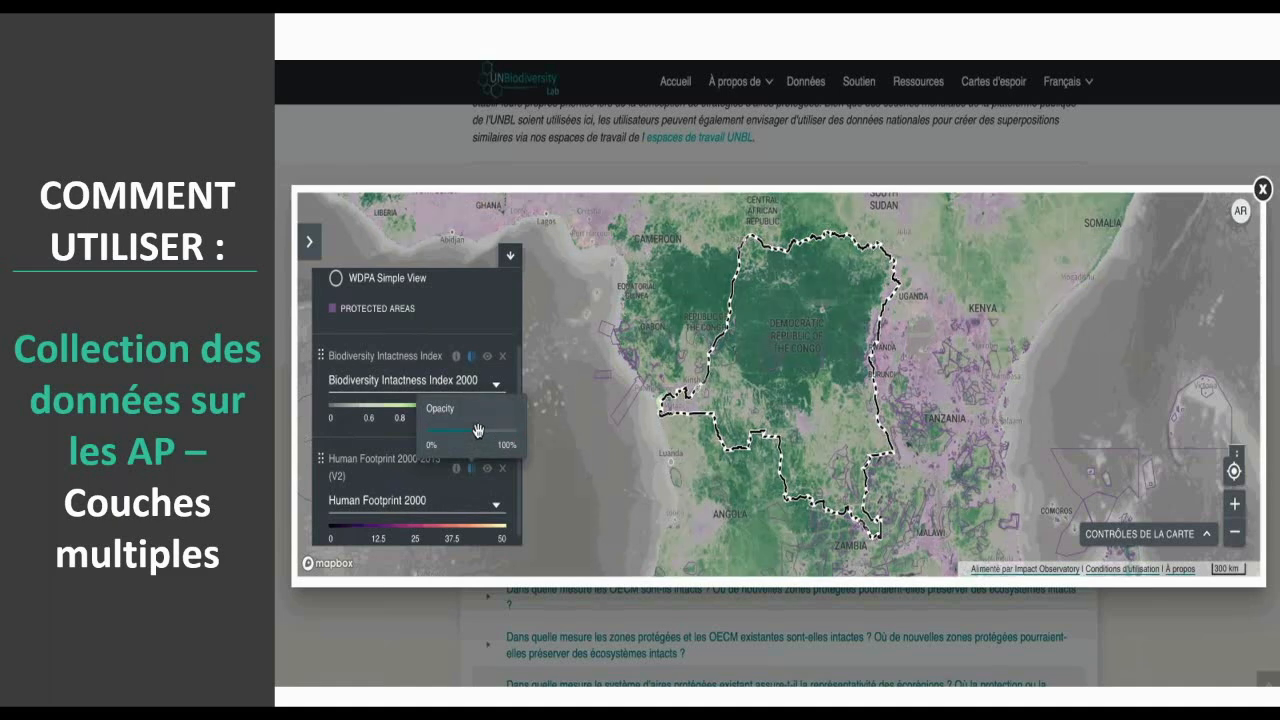
left_click(493, 326)
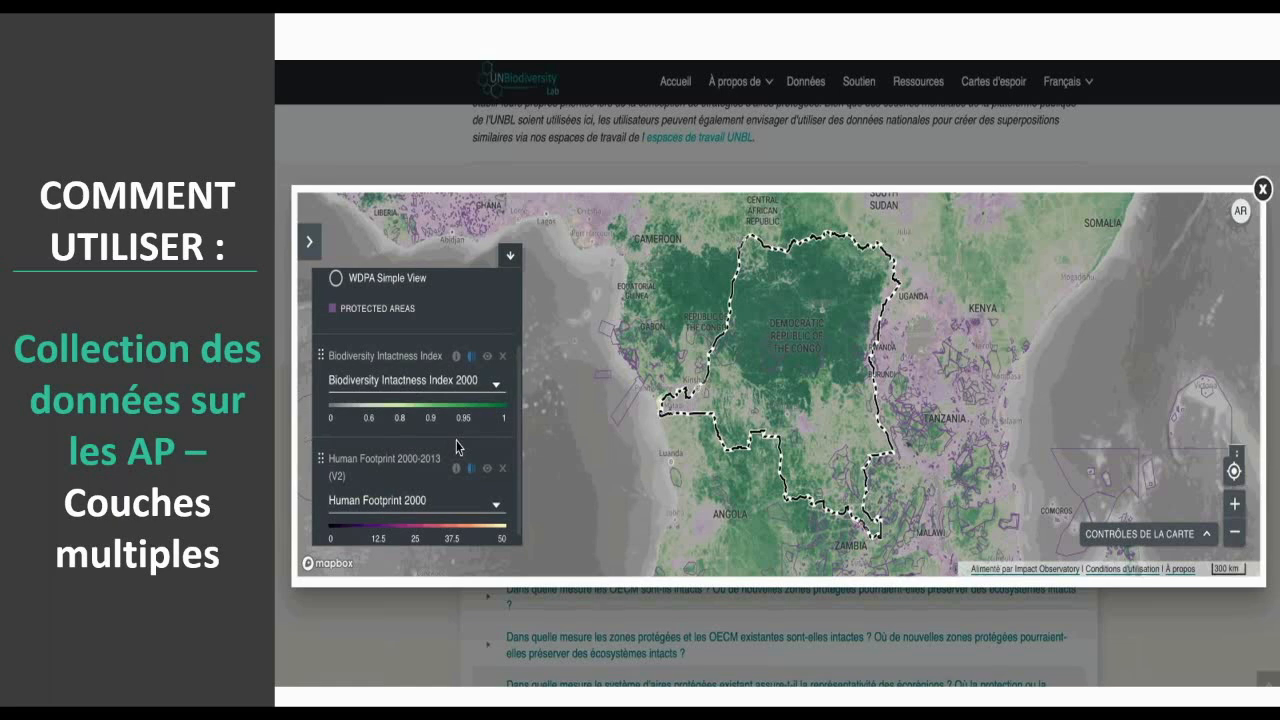
scroll(456, 447, "down", 1)
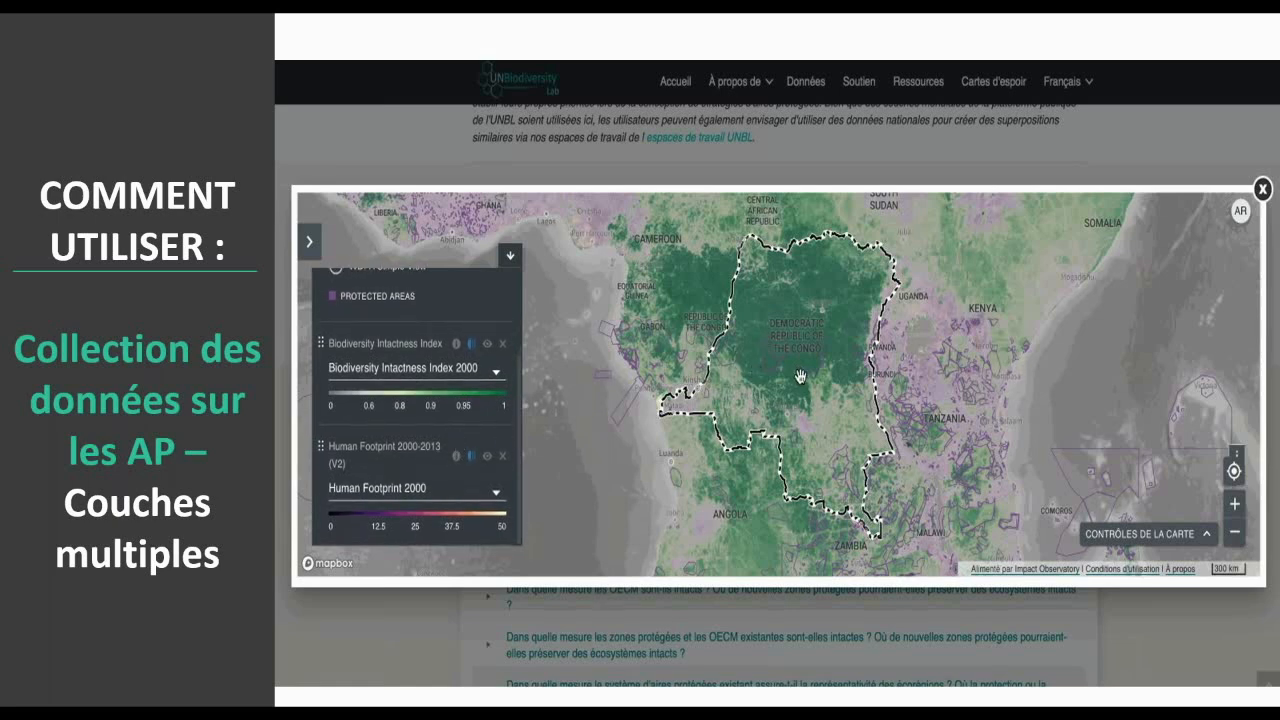
left_click_drag(800, 376, 800, 399)
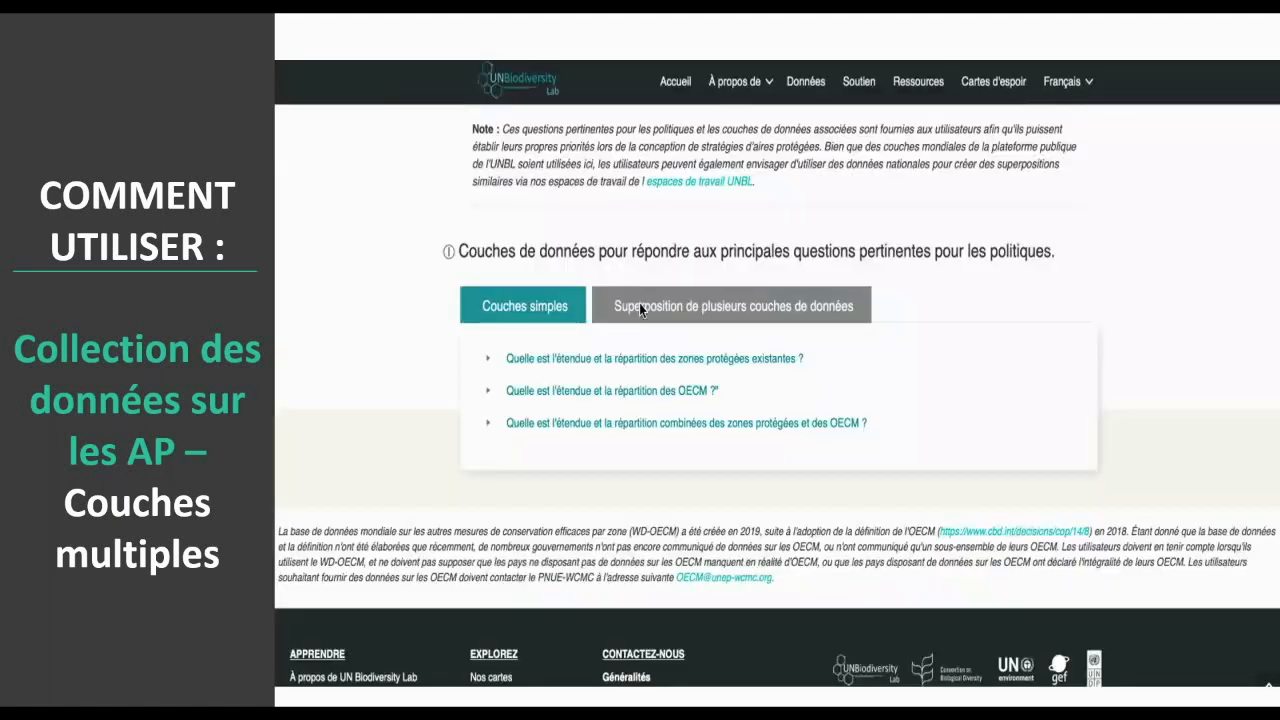
- Show the protected areas collection's questions for multiple data layer overlays
left_click(639, 304)
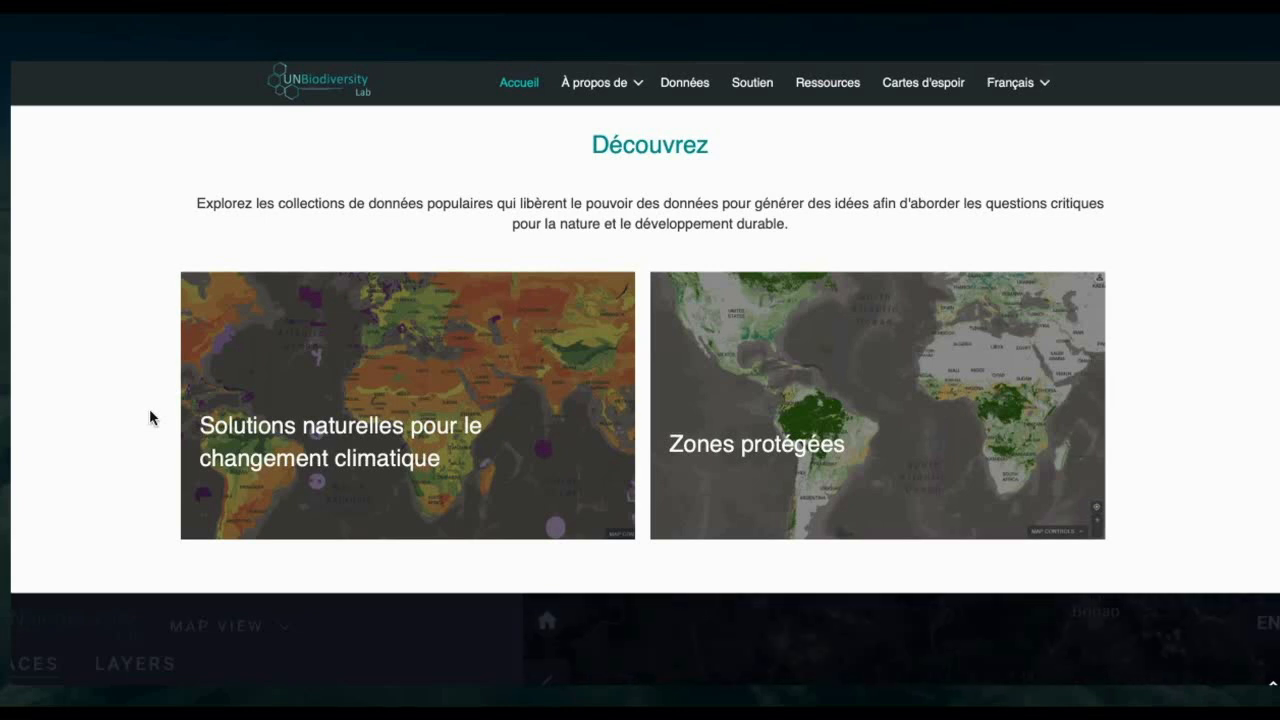
- Open the "Solutions naturelles pour le changement climatique" data collection and go to its single-layer policy questions
mouse_move(377, 462)
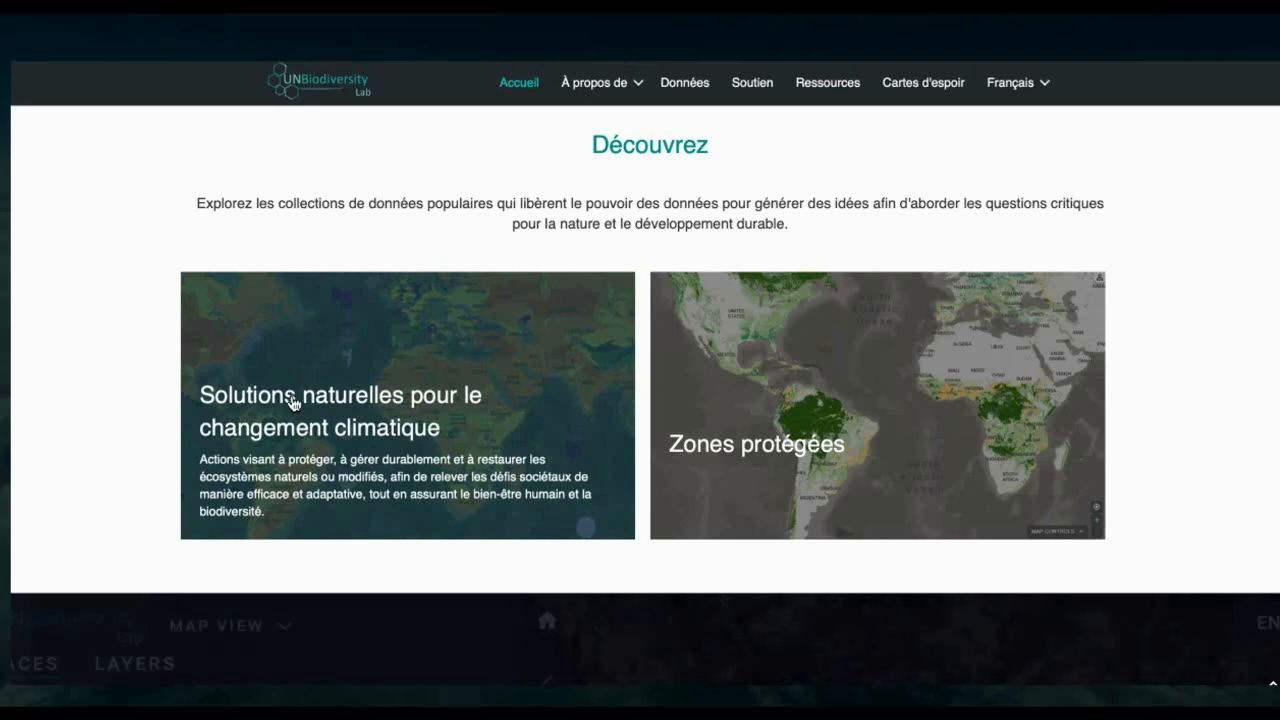
left_click(416, 441)
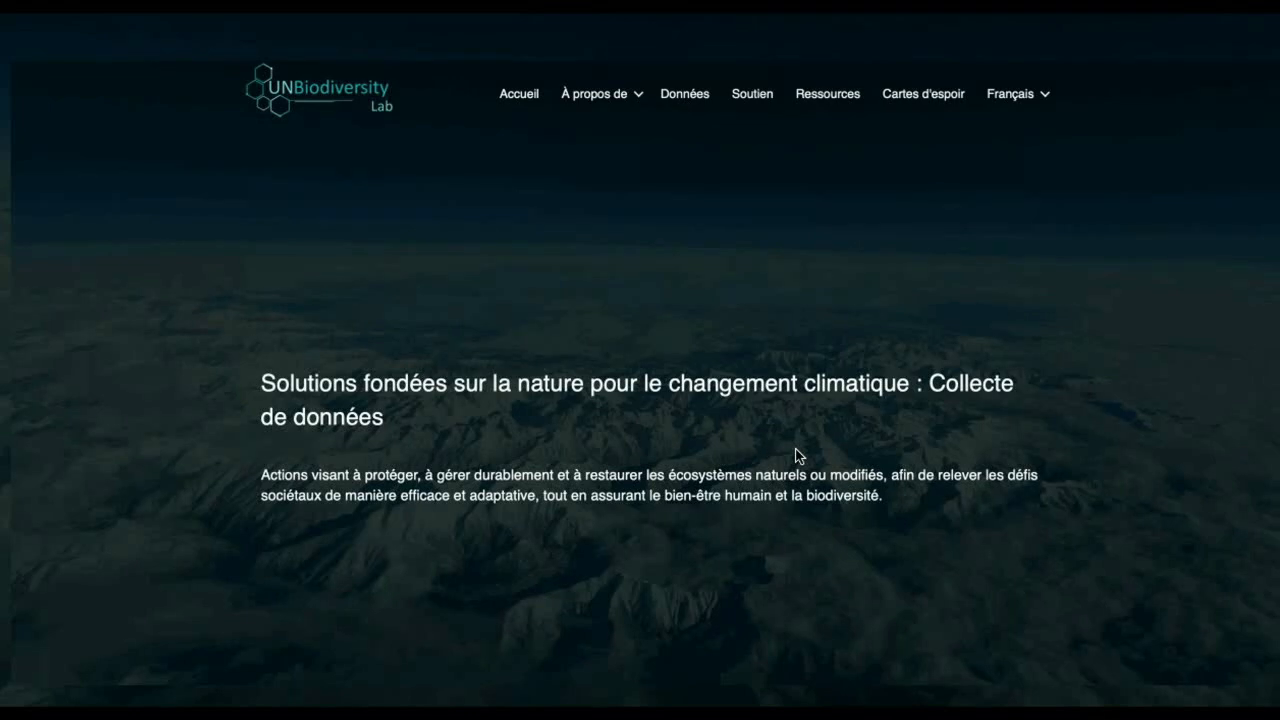
scroll(731, 471, "down", 5)
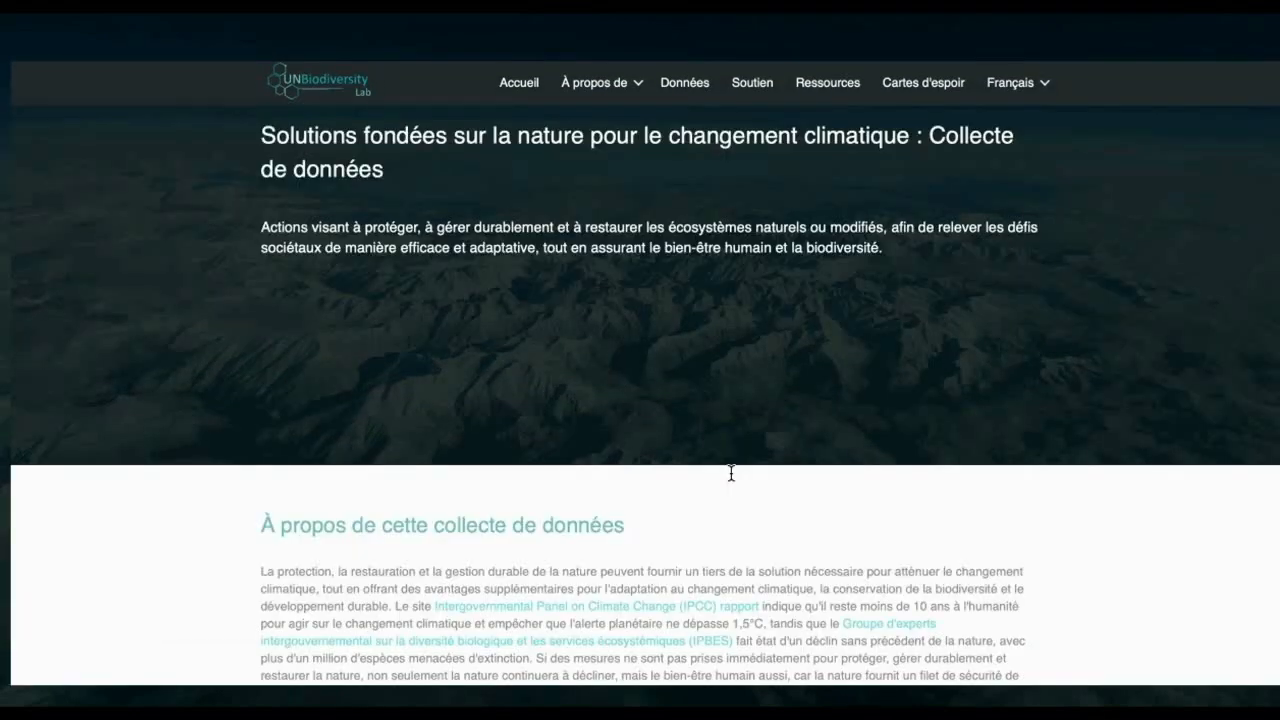
scroll(731, 478, "down", 3)
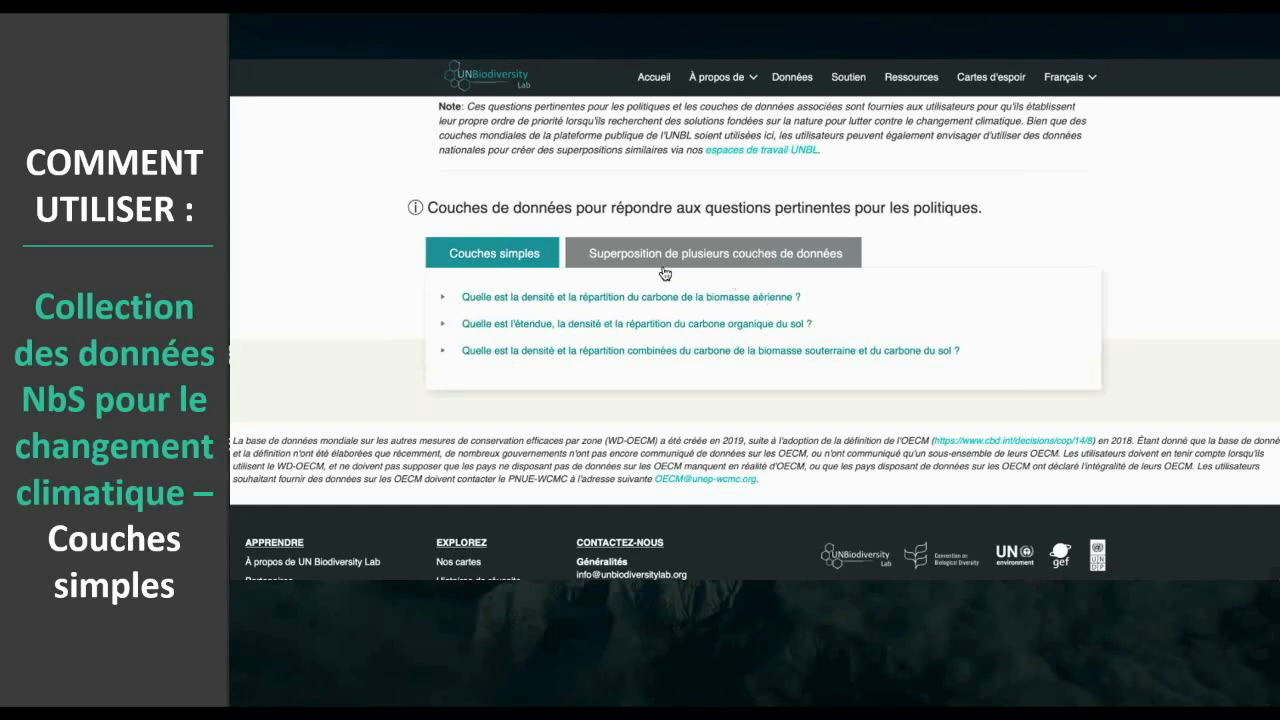
- Expand the question on the density and distribution of aboveground biomass carbon and open the map for its "Carbone de la biomasse" data
left_click(442, 298)
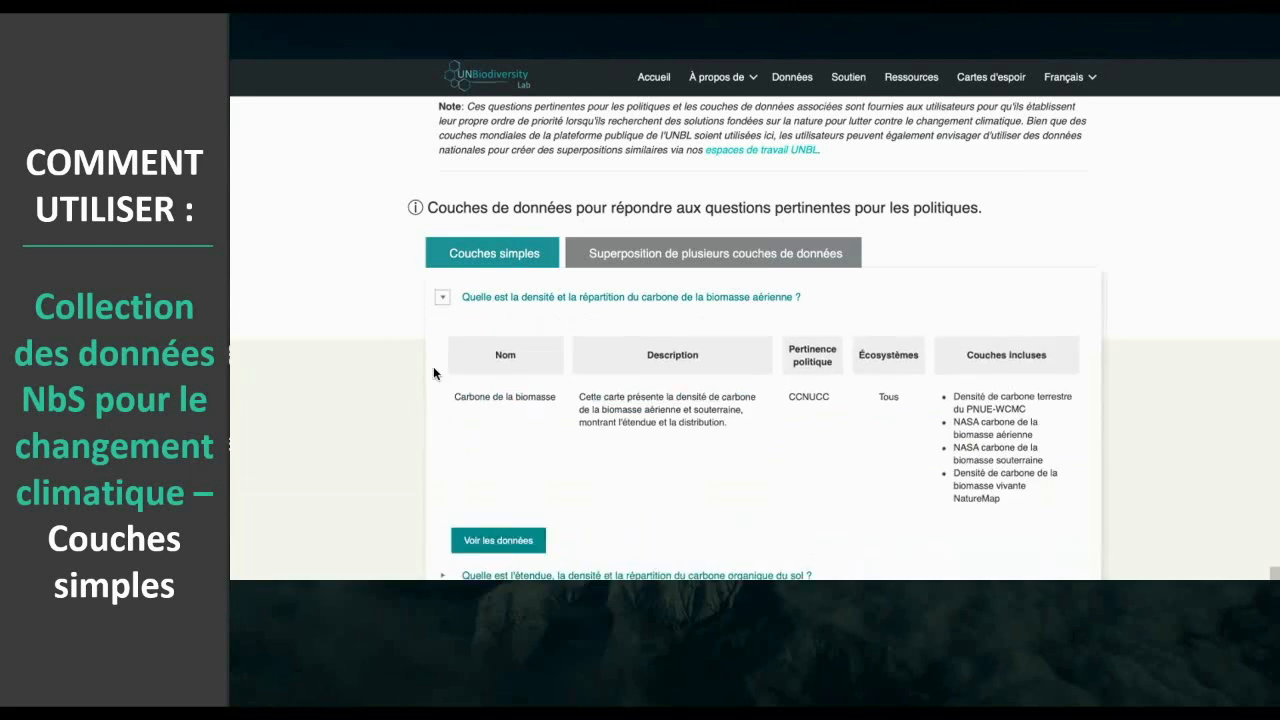
scroll(434, 370, "down", 2)
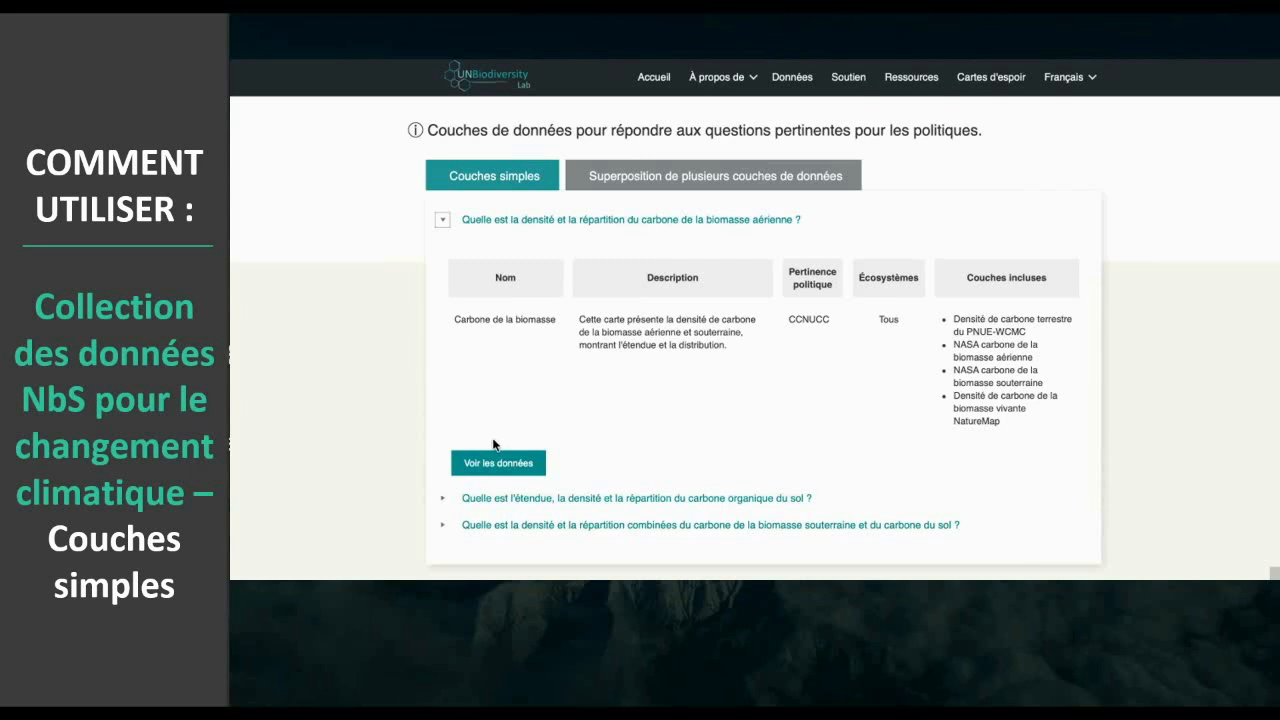
left_click(468, 470)
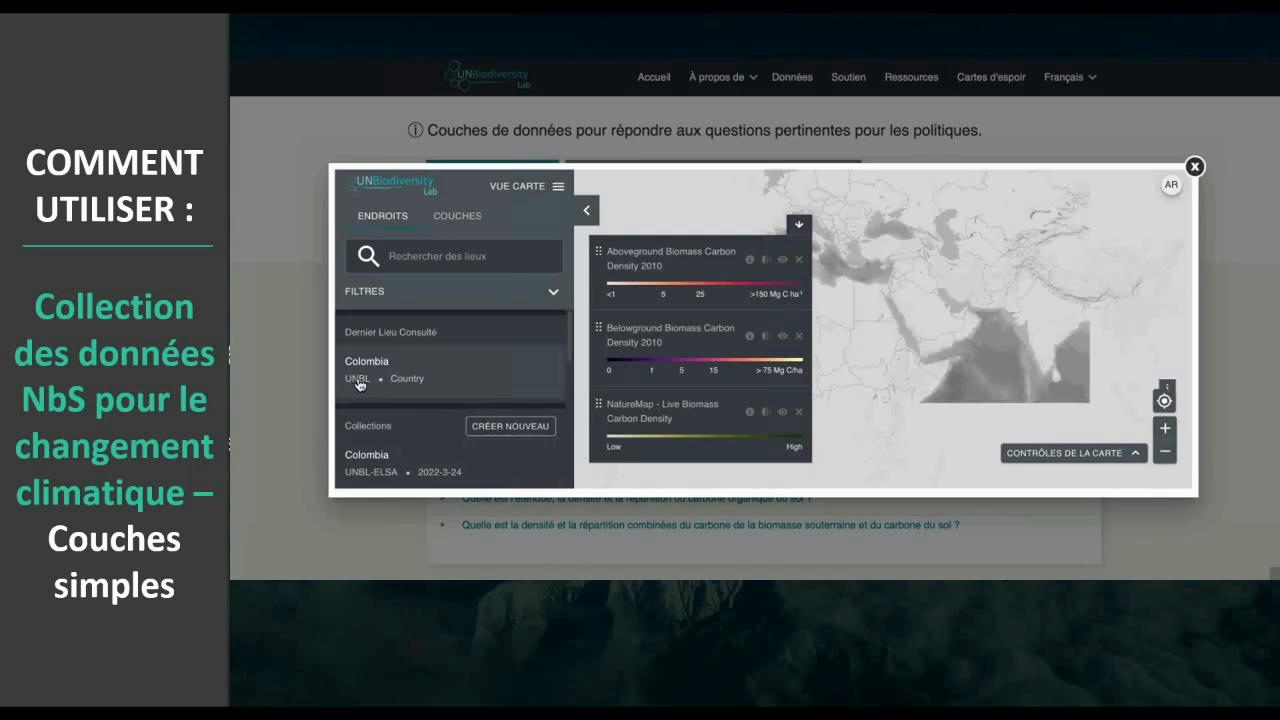
- Open the UNBL country entry for Colombia and check its annual accumulated tree cover loss chart
left_click(358, 384)
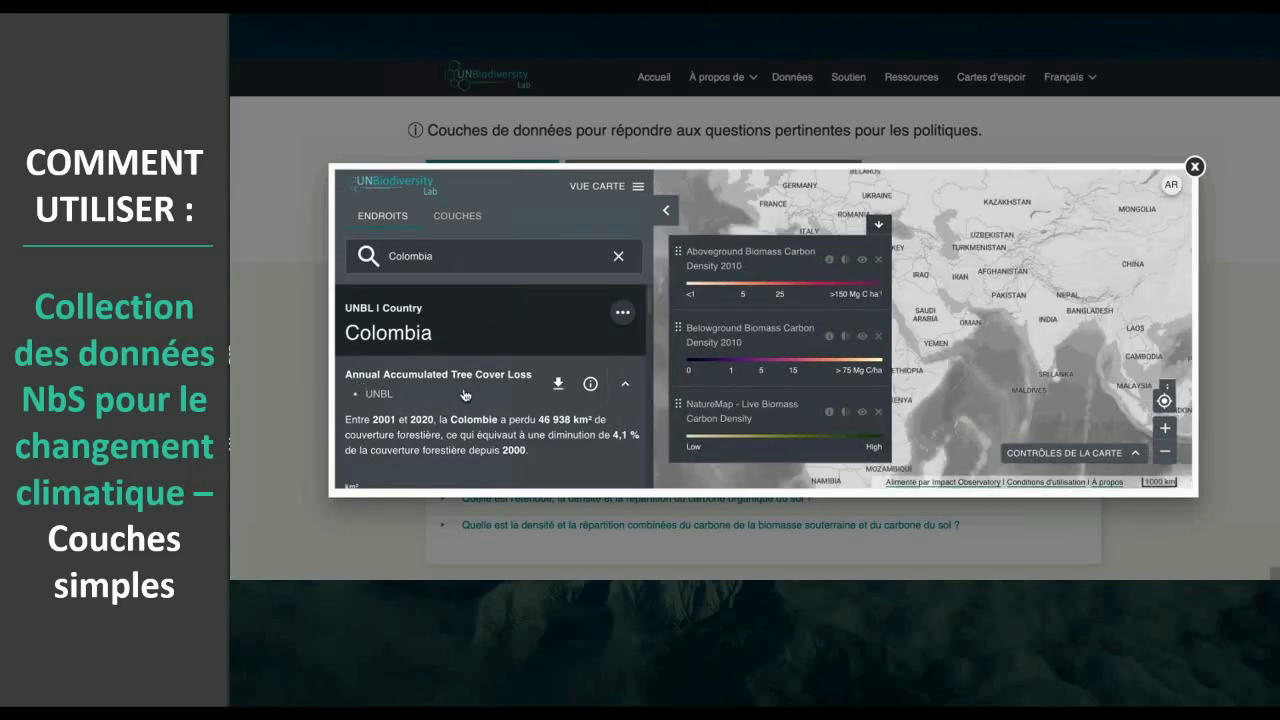
scroll(465, 395, "down", 2)
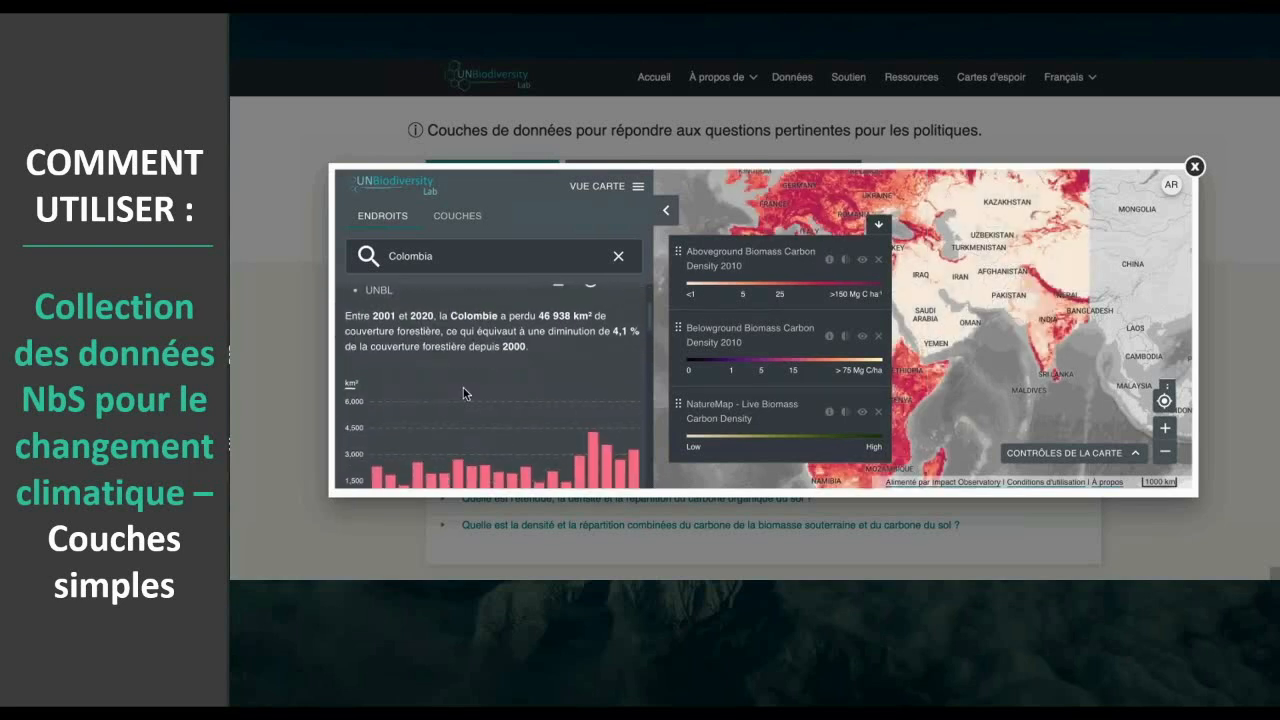
scroll(463, 393, "up", 2)
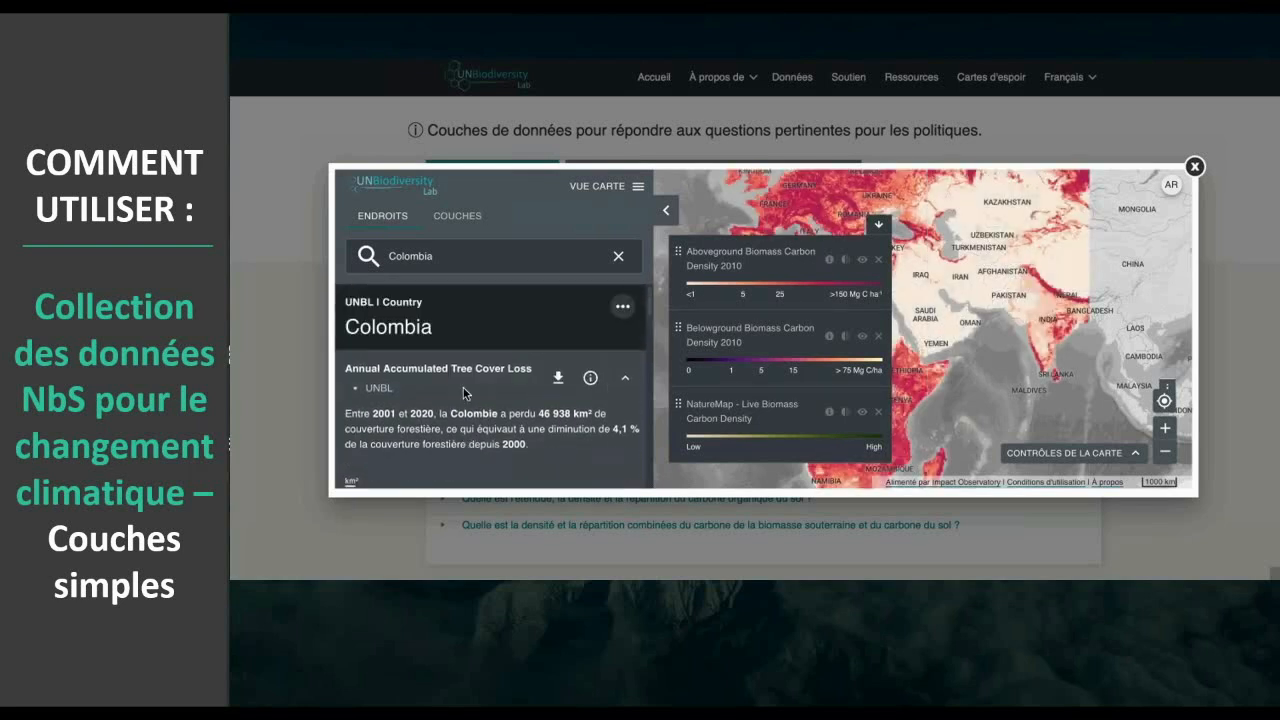
- Clear the place search and reopen the UNBL country entry for Colombia, with the places panel collapsed
left_click(522, 267)
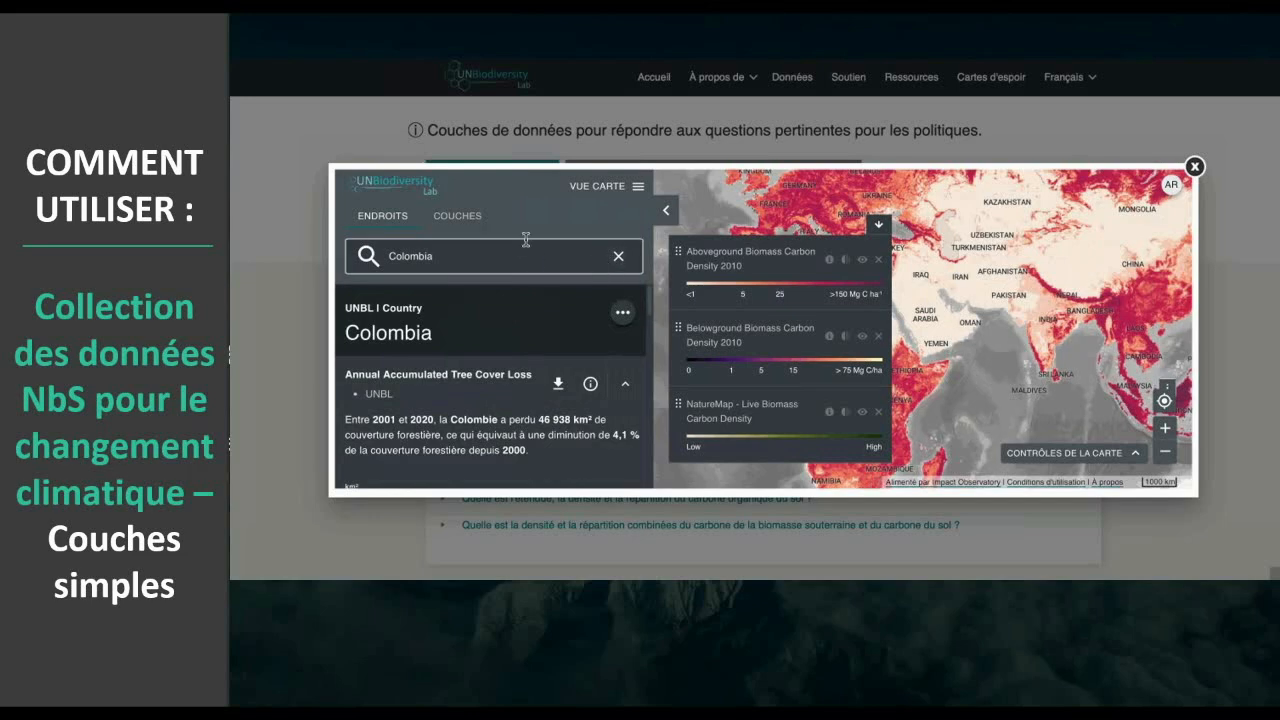
left_click(618, 256)
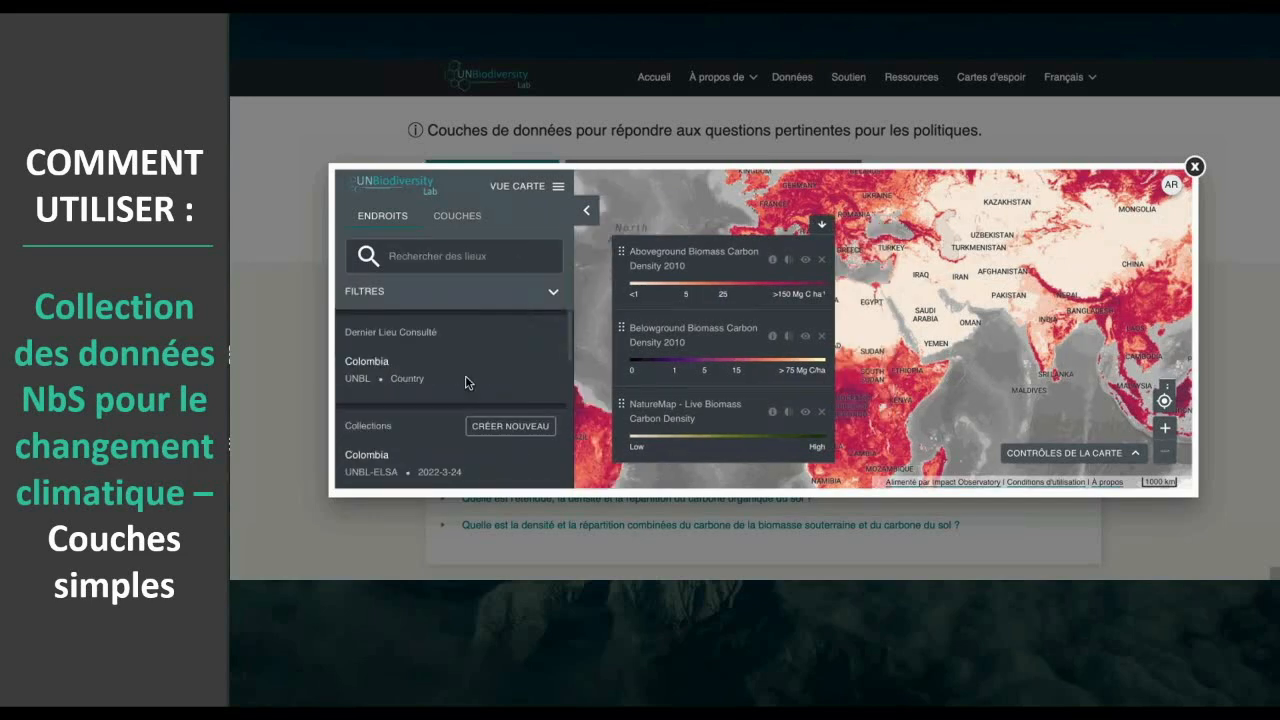
left_click(411, 378)
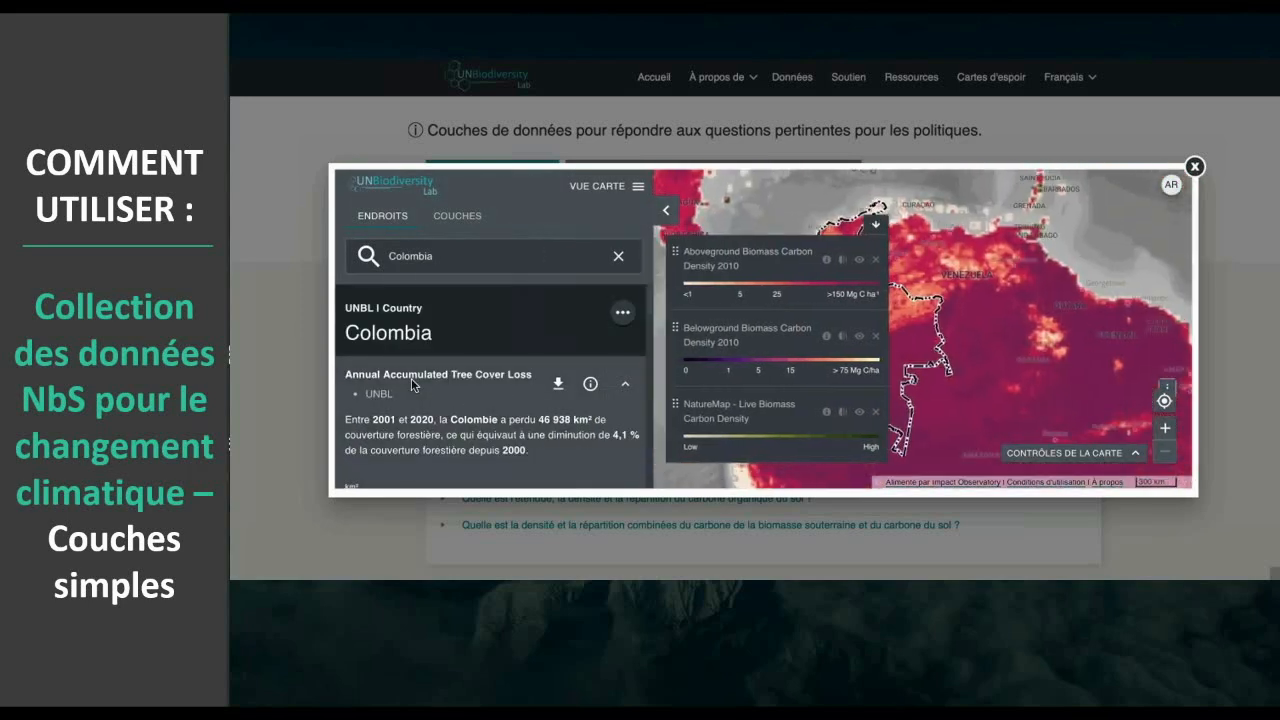
left_click(664, 213)
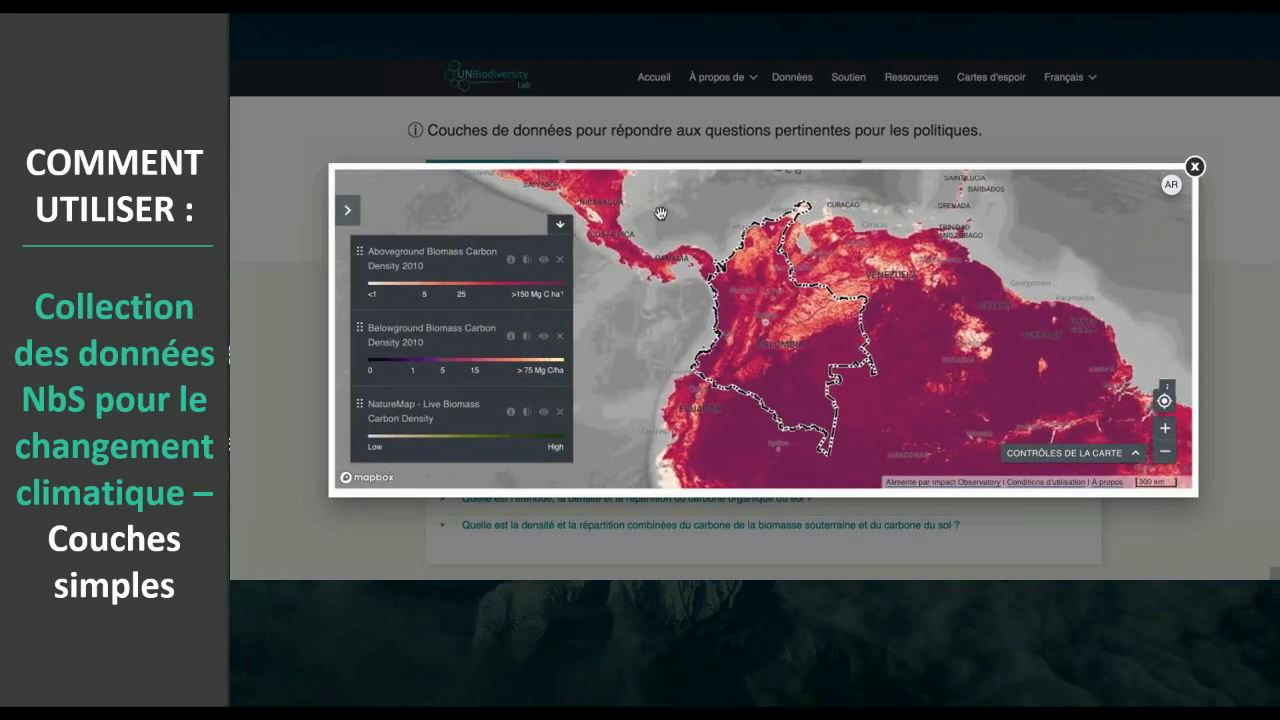
- Hide and reshow the Aboveground Biomass Carbon Density 2010 layer, and set its opacity to about half
left_click(544, 262)
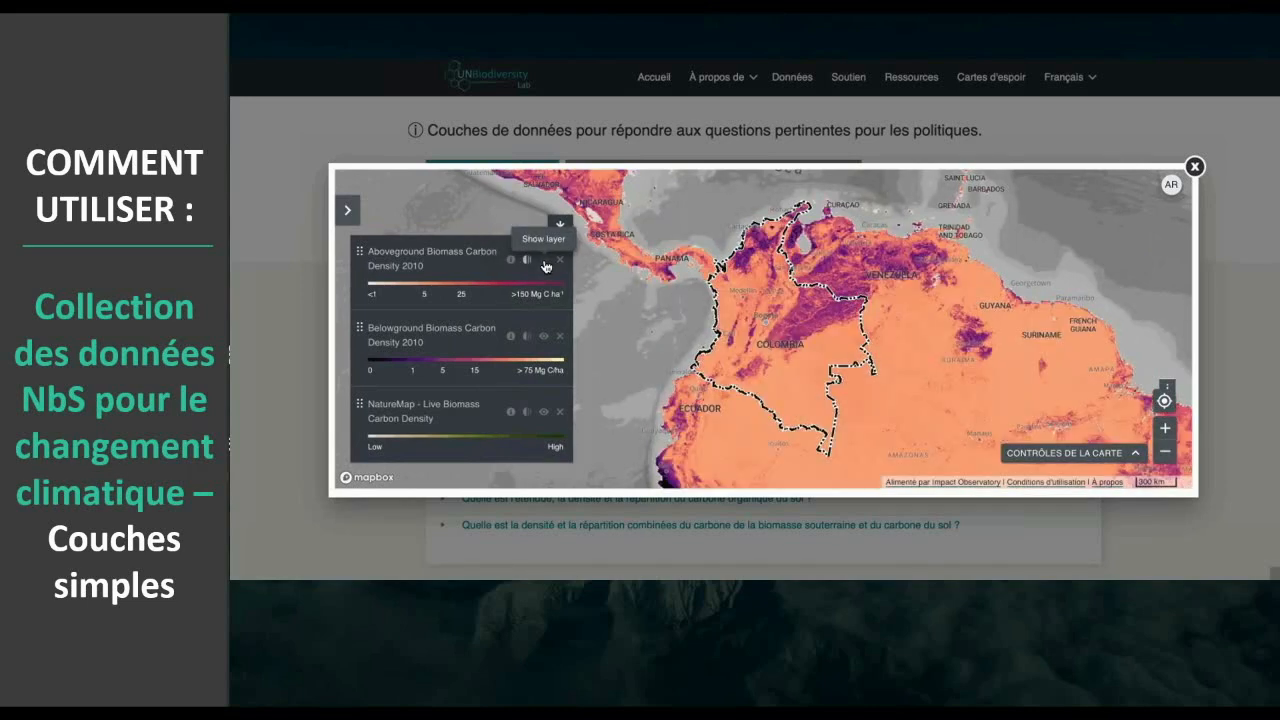
left_click(545, 264)
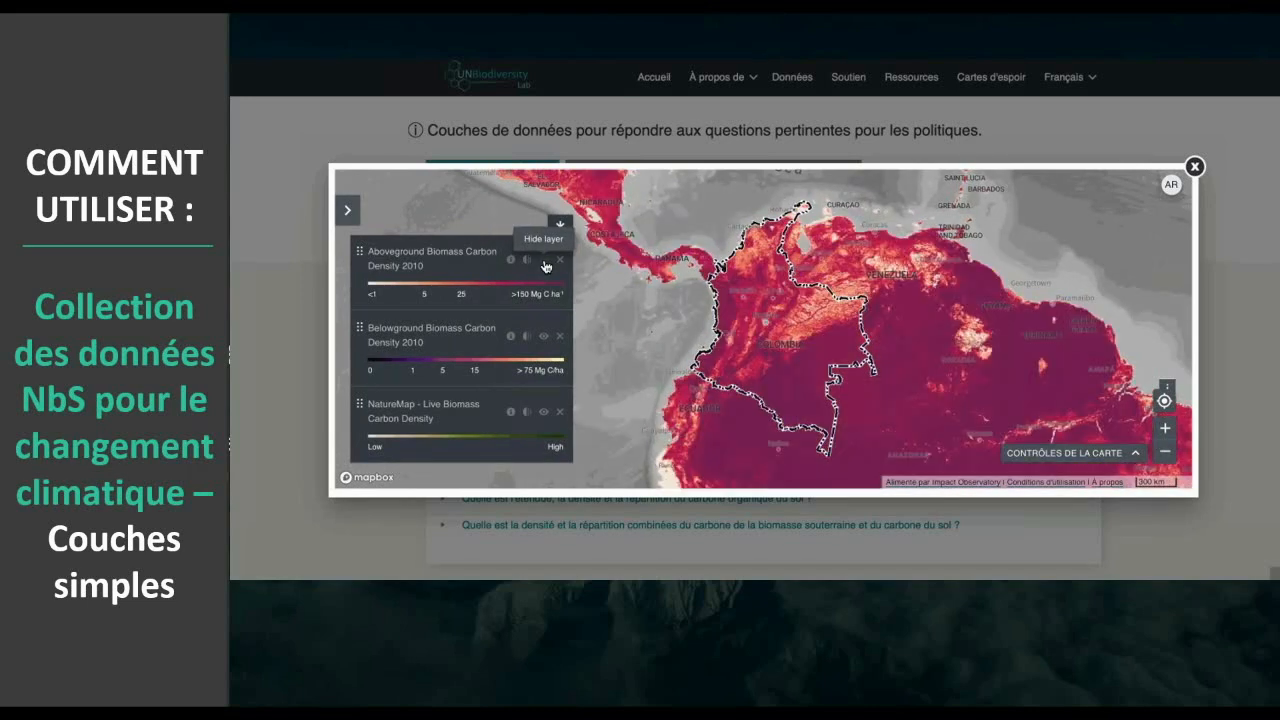
left_click(527, 260)
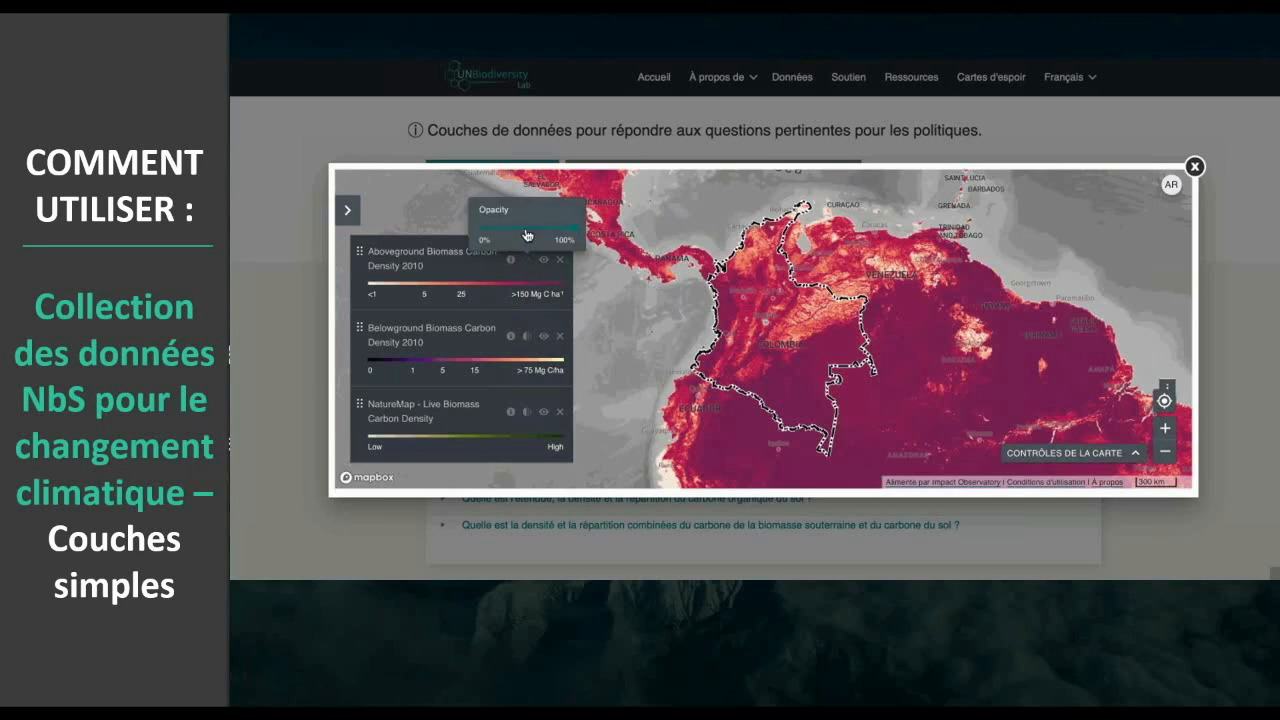
left_click_drag(527, 235, 525, 229)
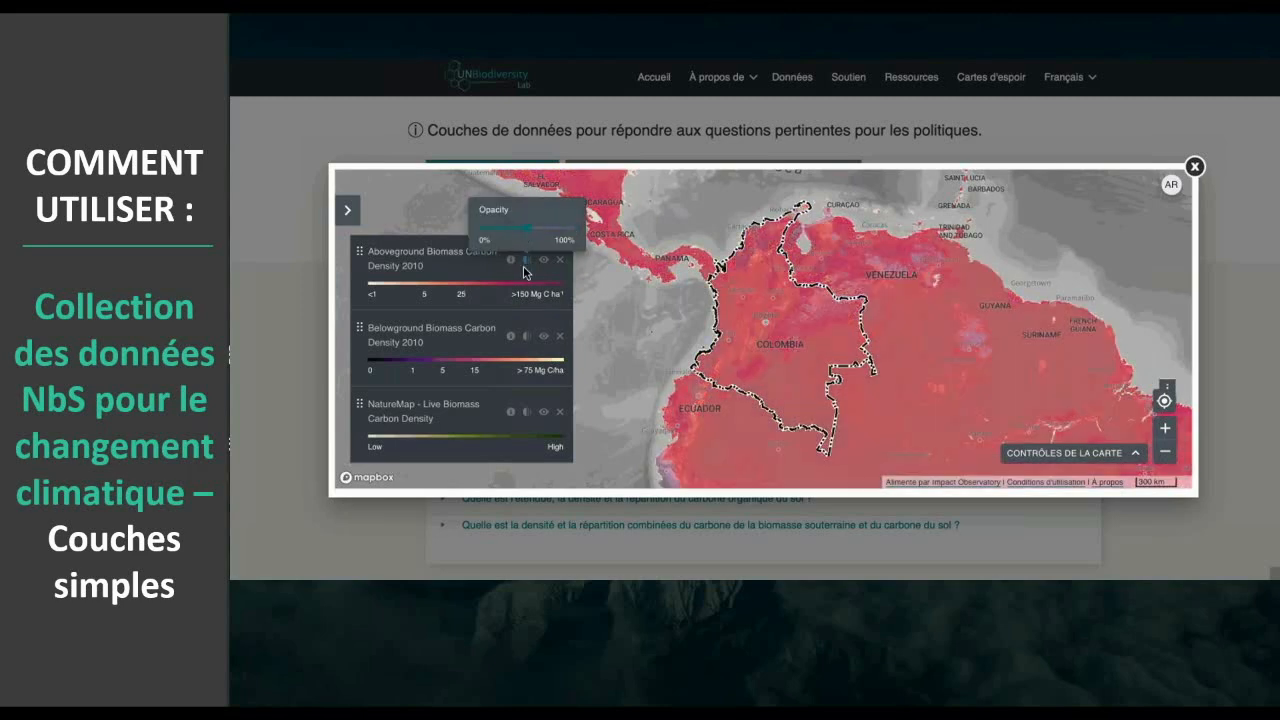
- Adjust the opacity of the Belowground Biomass Carbon Density 2010 layer and toggle its visibility
left_click(526, 338)
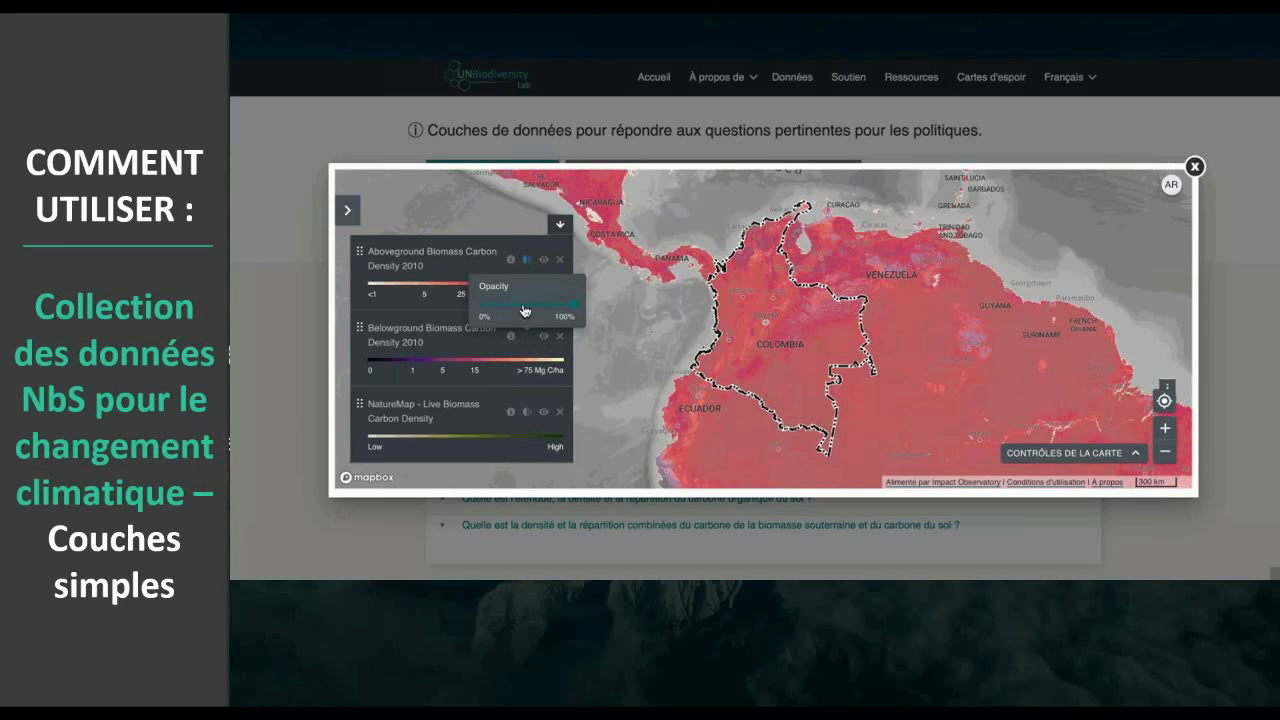
left_click_drag(525, 310, 570, 302)
left_click(543, 341)
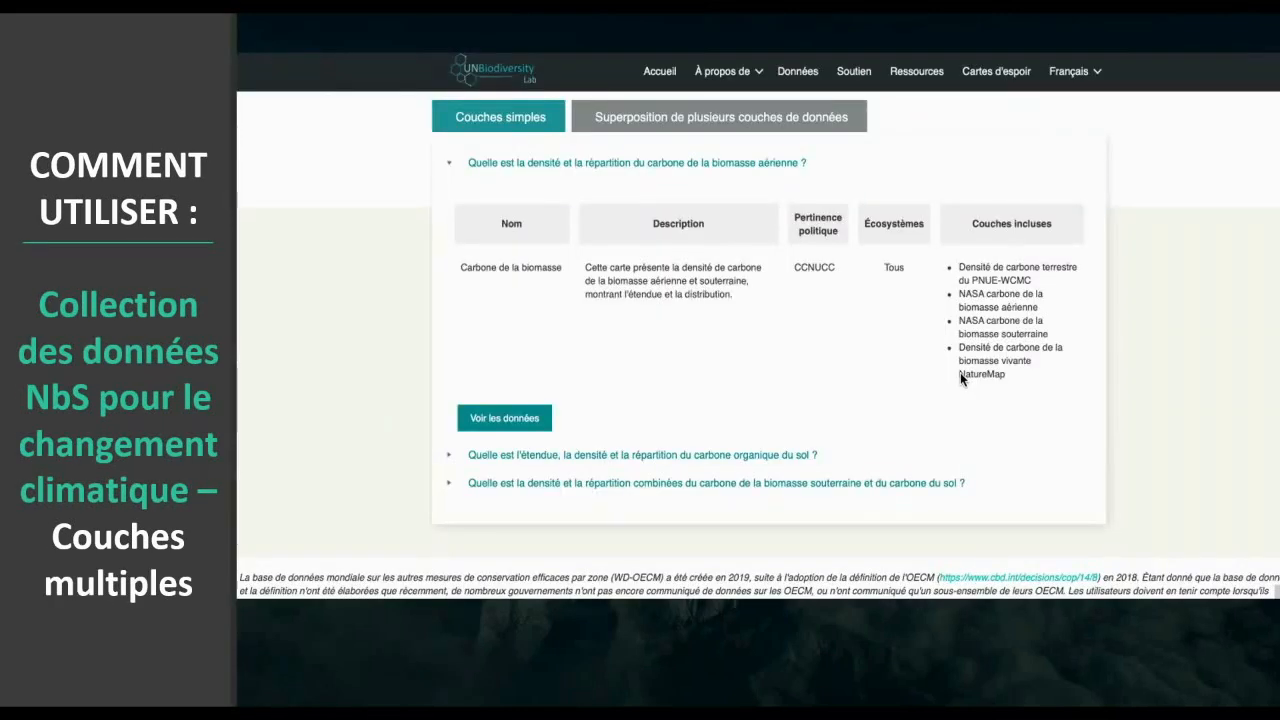
- Go to the climate collection's multiple data layer overlays and review the whole list of policy questions they cover
left_click(709, 127)
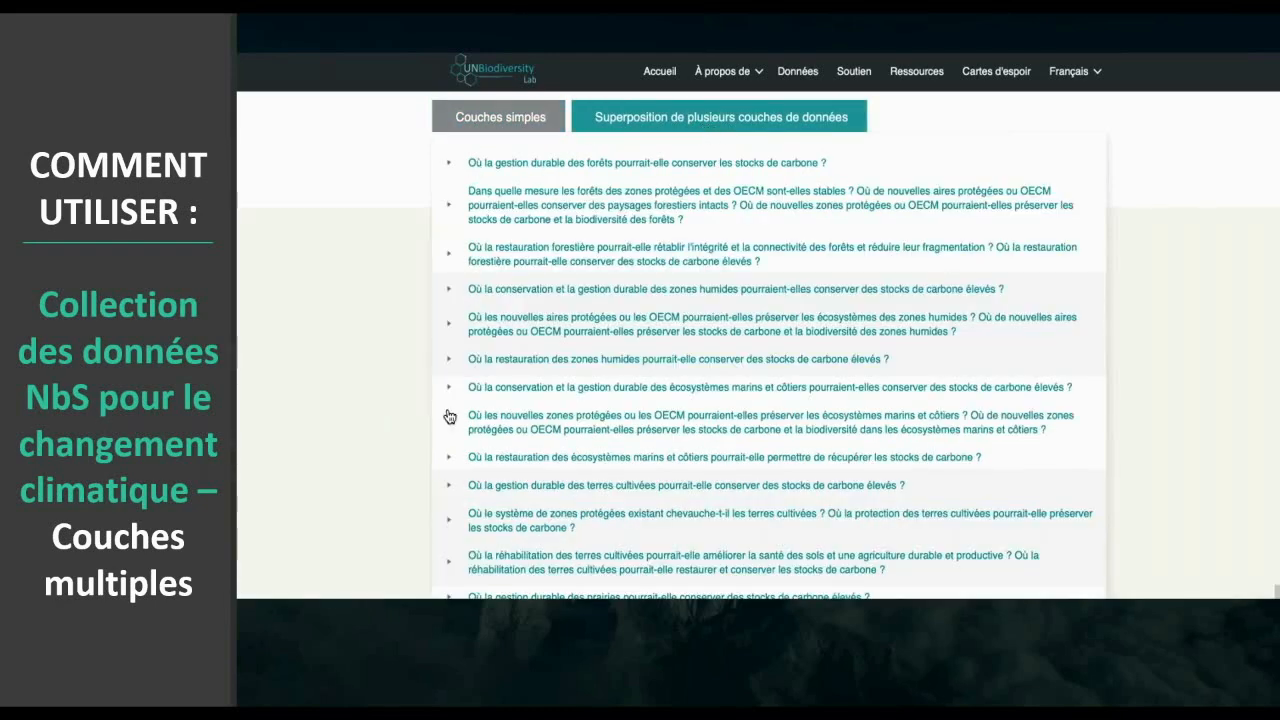
scroll(449, 416, "down", 5)
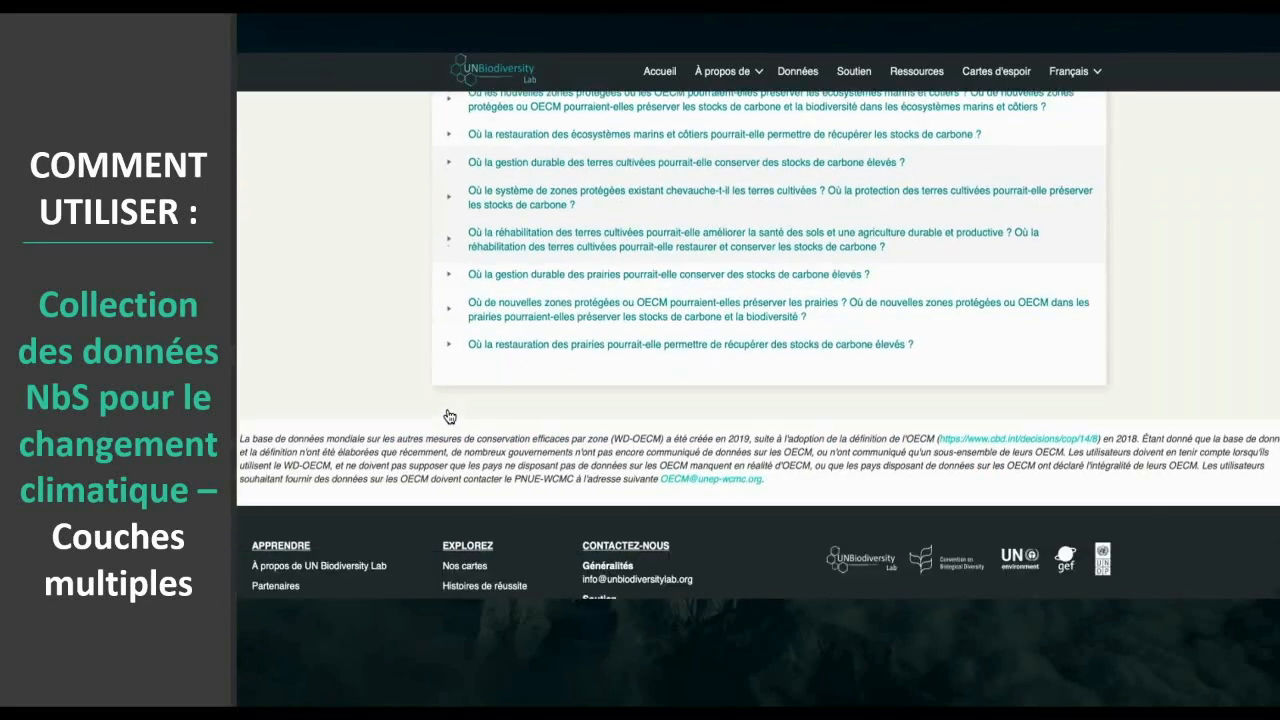
scroll(449, 416, "down", 2)
scroll(447, 415, "up", 2)
scroll(447, 415, "up", 5)
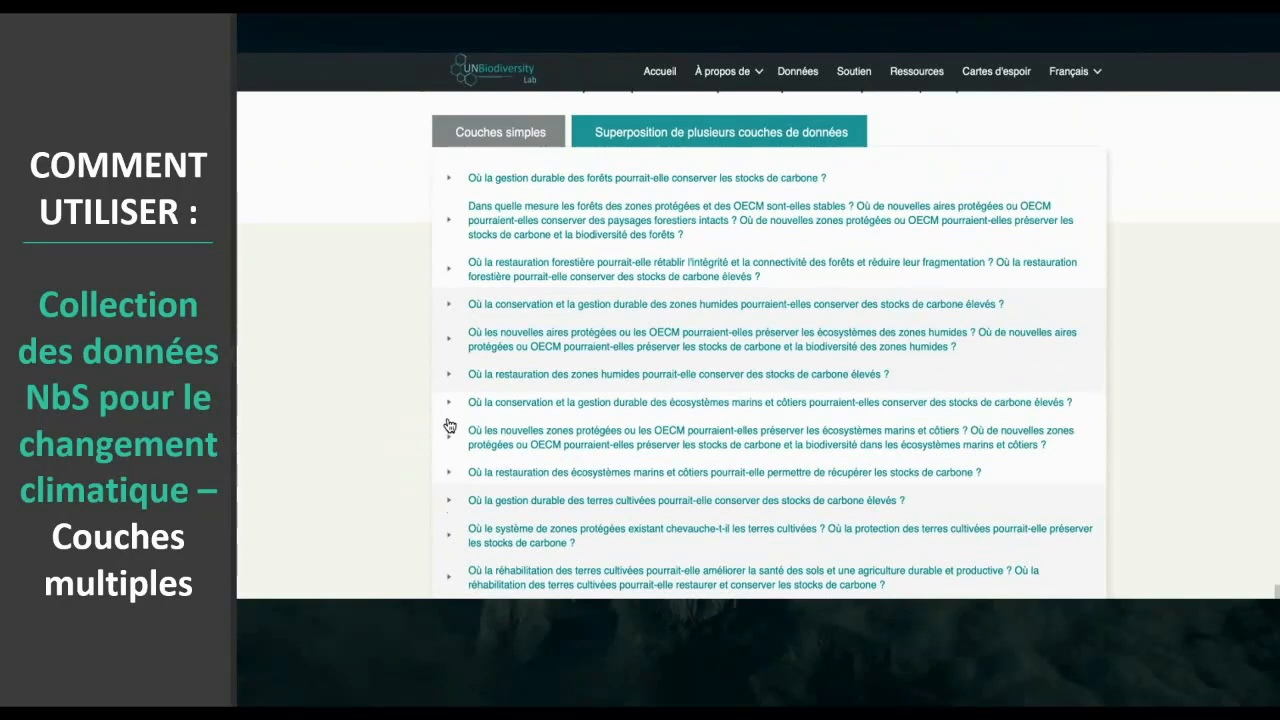
scroll(450, 424, "up", 1)
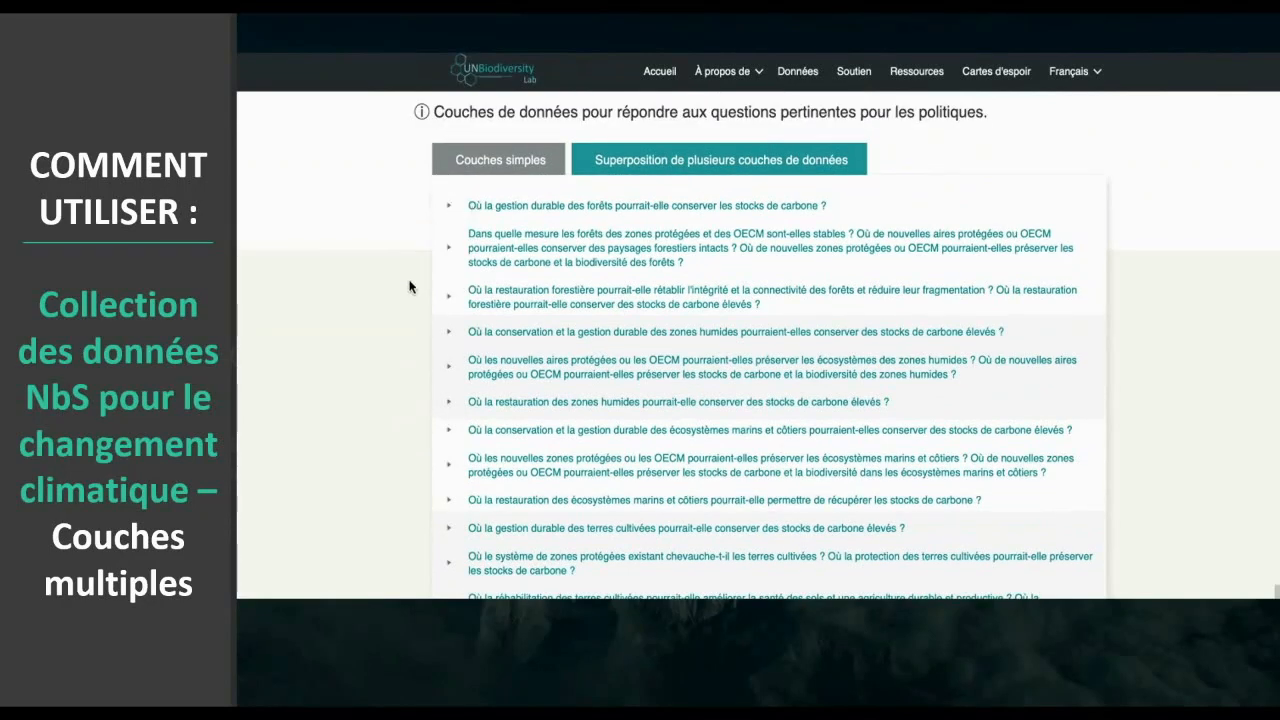
- Expand the question on where conserving and sustainably managing marine and coastal ecosystems could preserve high carbon stocks, and review its included layers
scroll(402, 400, "down", 1)
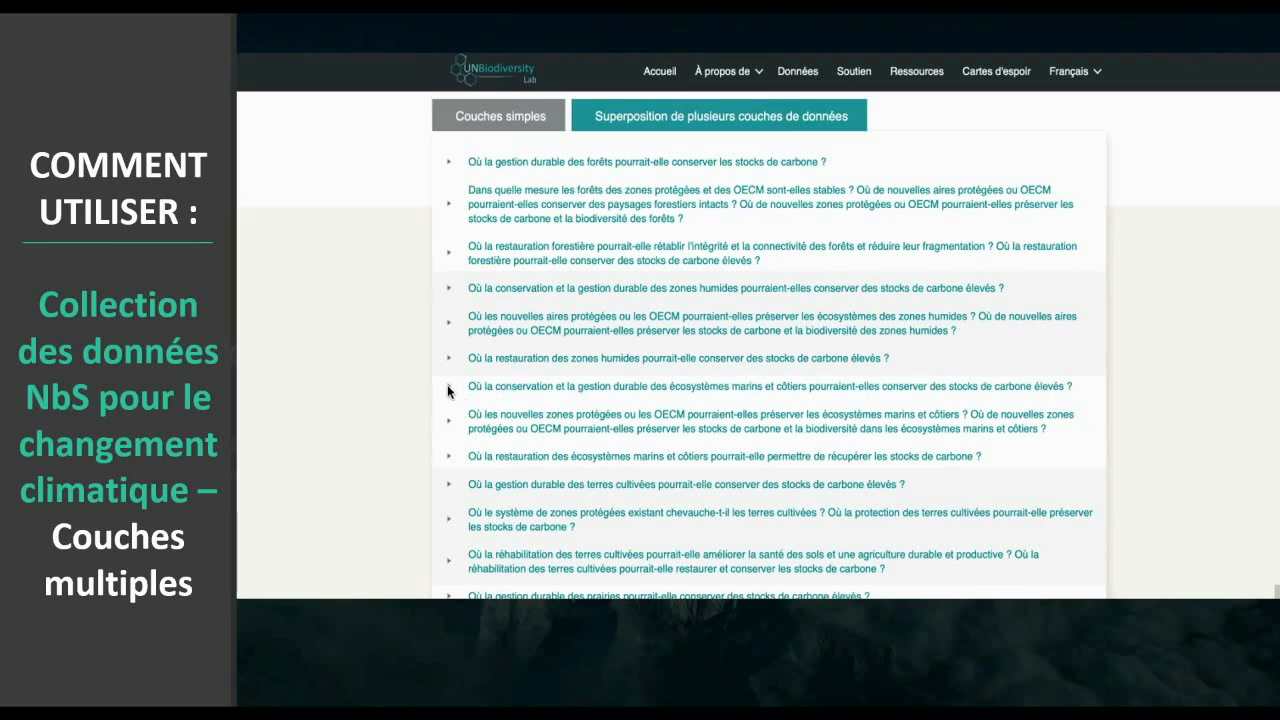
left_click(449, 386)
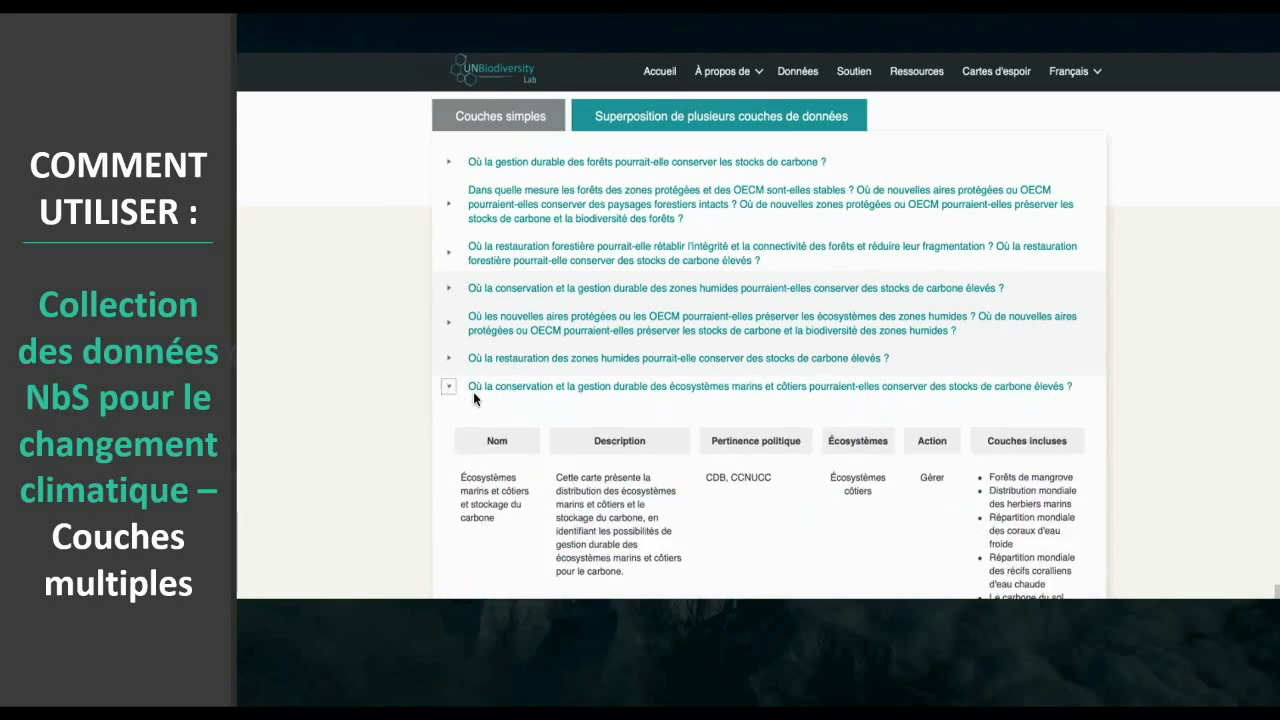
scroll(474, 399, "down", 3)
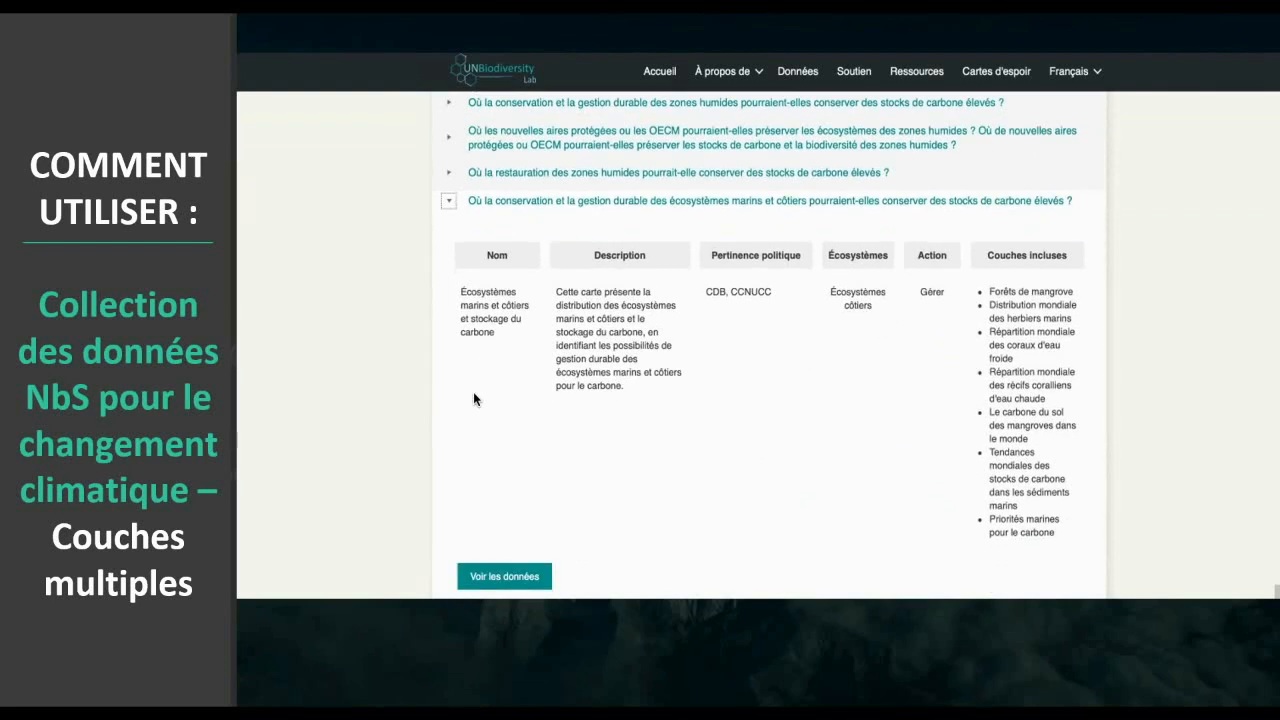
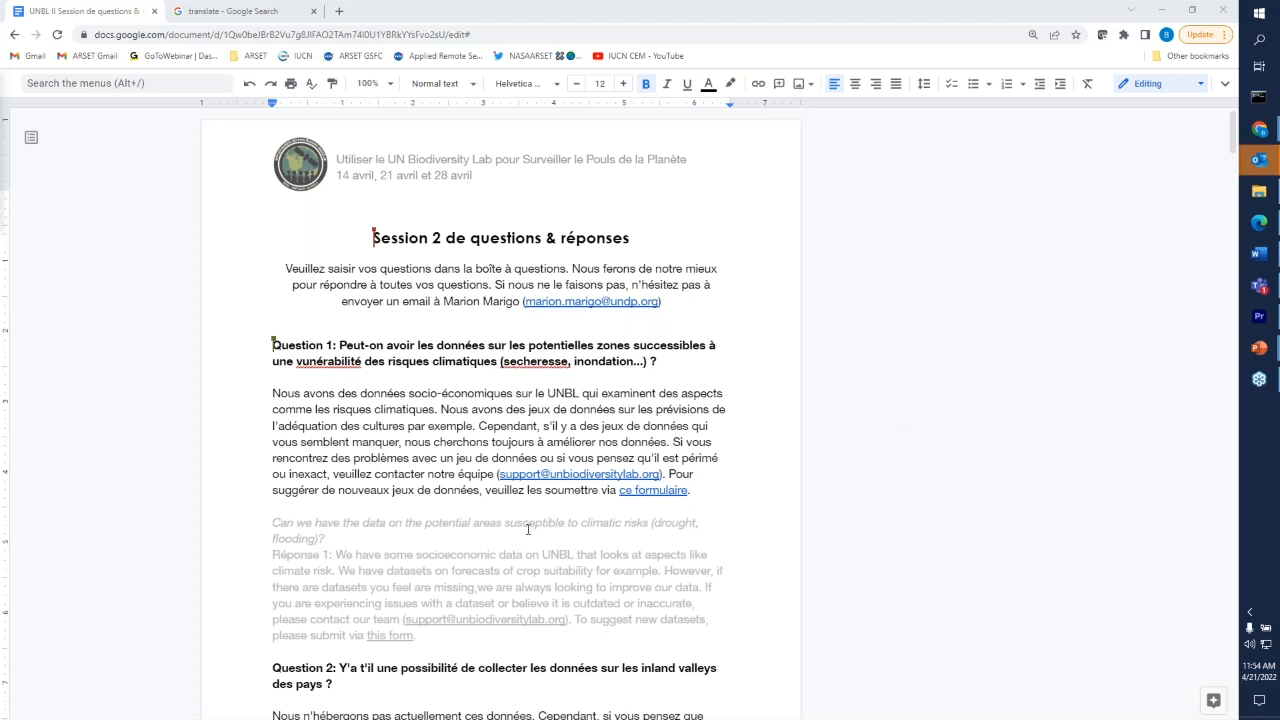
- Select the last two French sentences of the question 1 answer and copy the address of the 'ce formulaire' link
left_click_drag(671, 441, 695, 485)
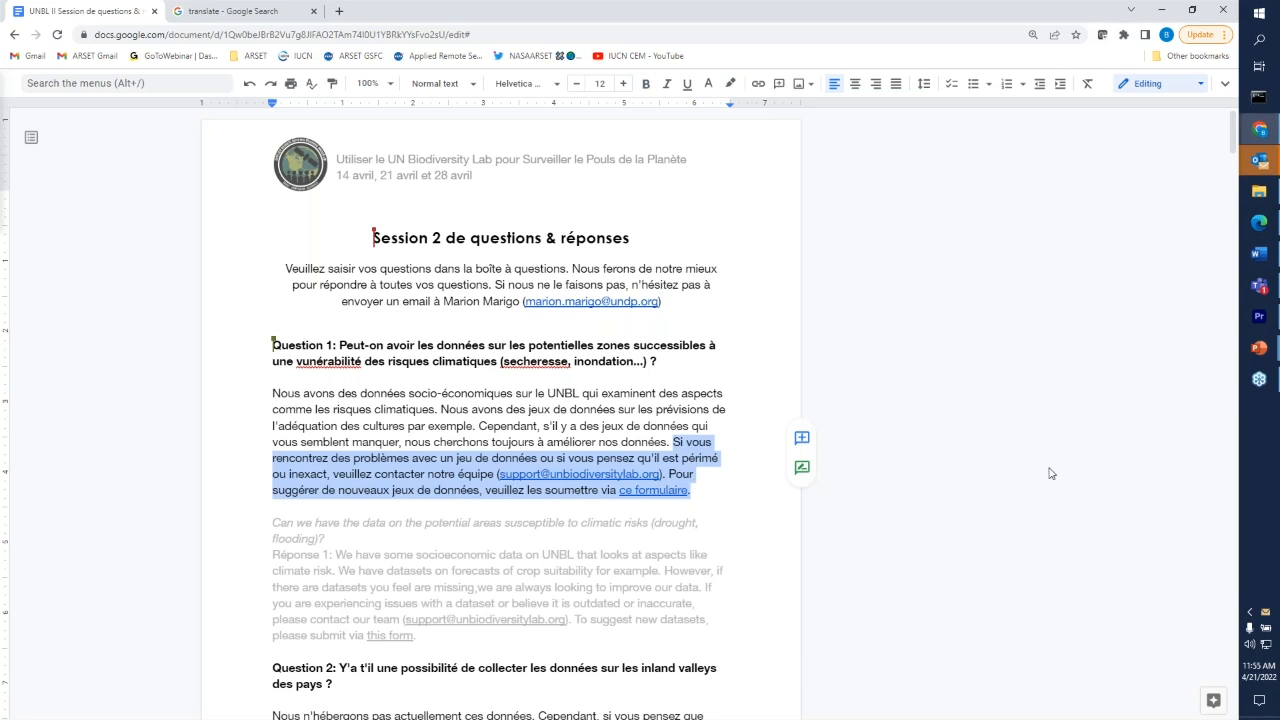
left_click(1087, 489)
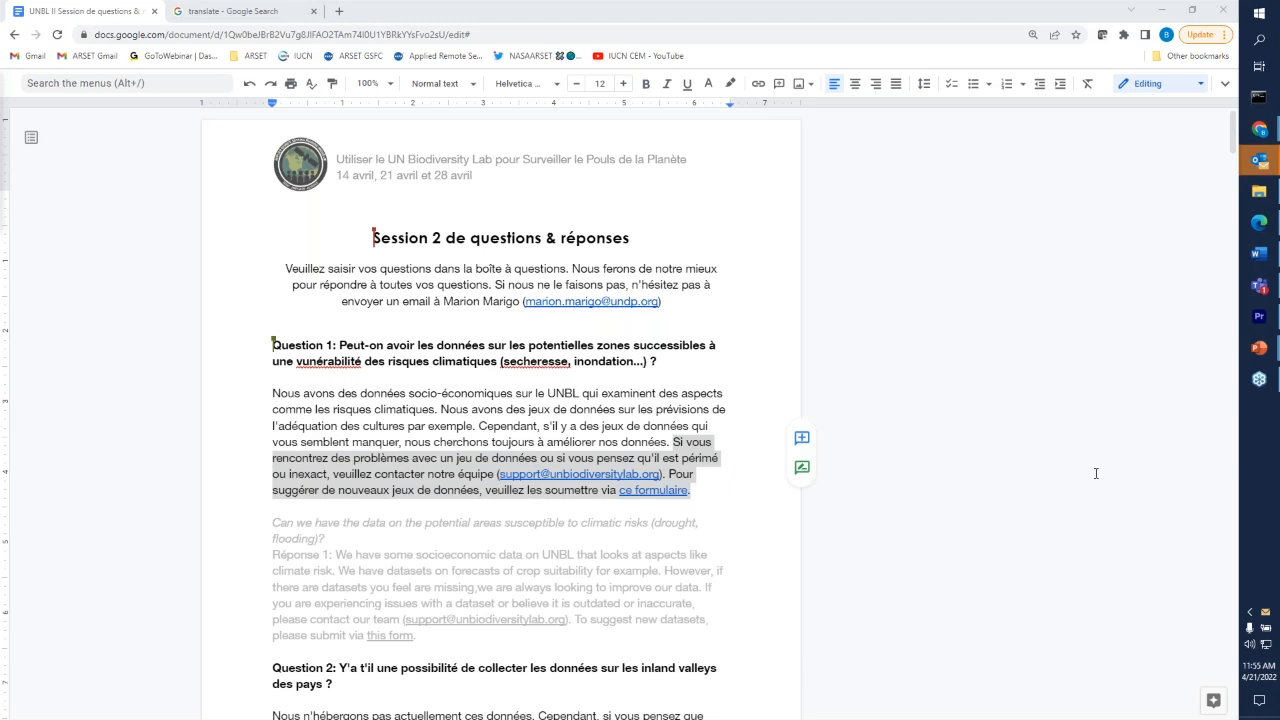
left_click(733, 512)
left_click(662, 489)
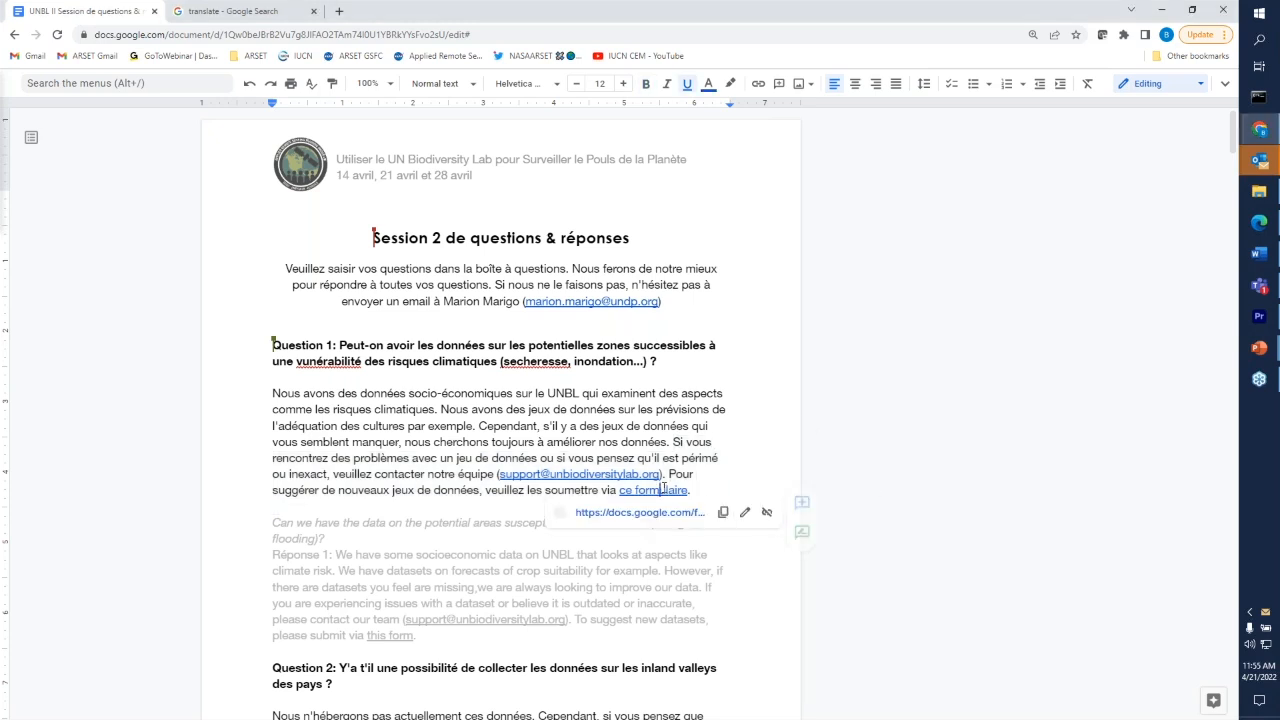
left_click(720, 511)
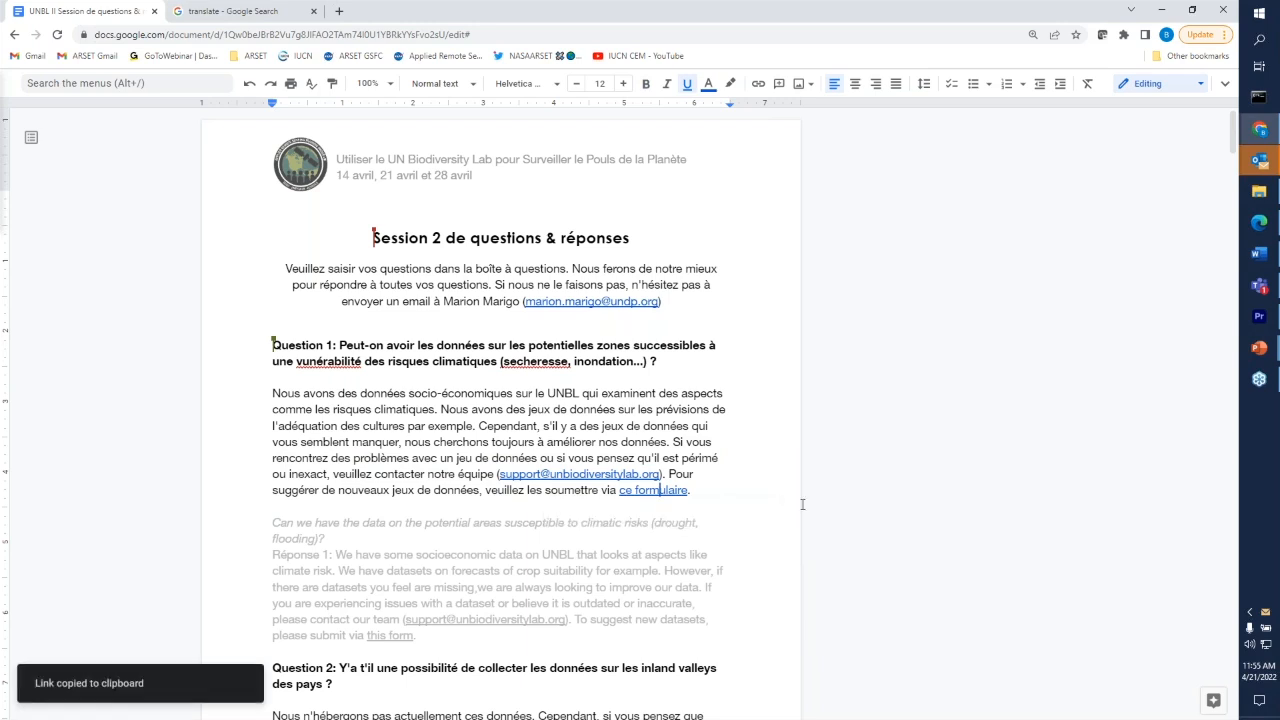
left_click(1123, 458)
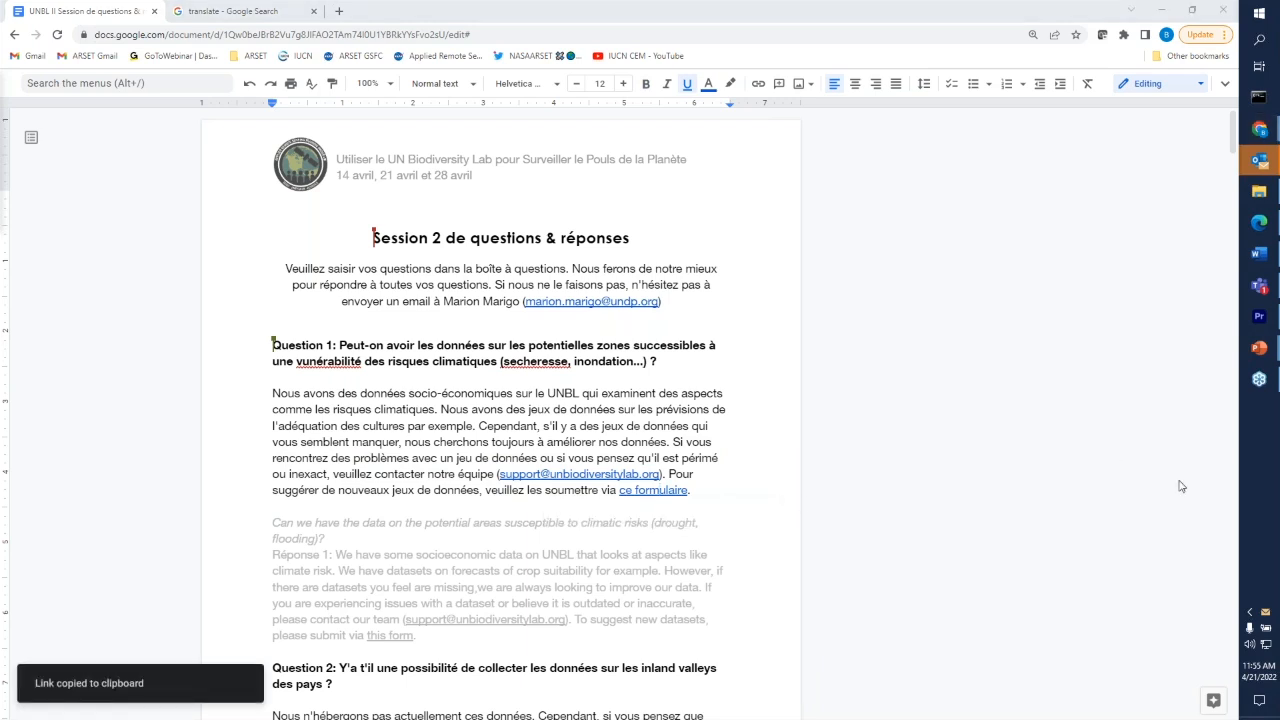
left_click(765, 502)
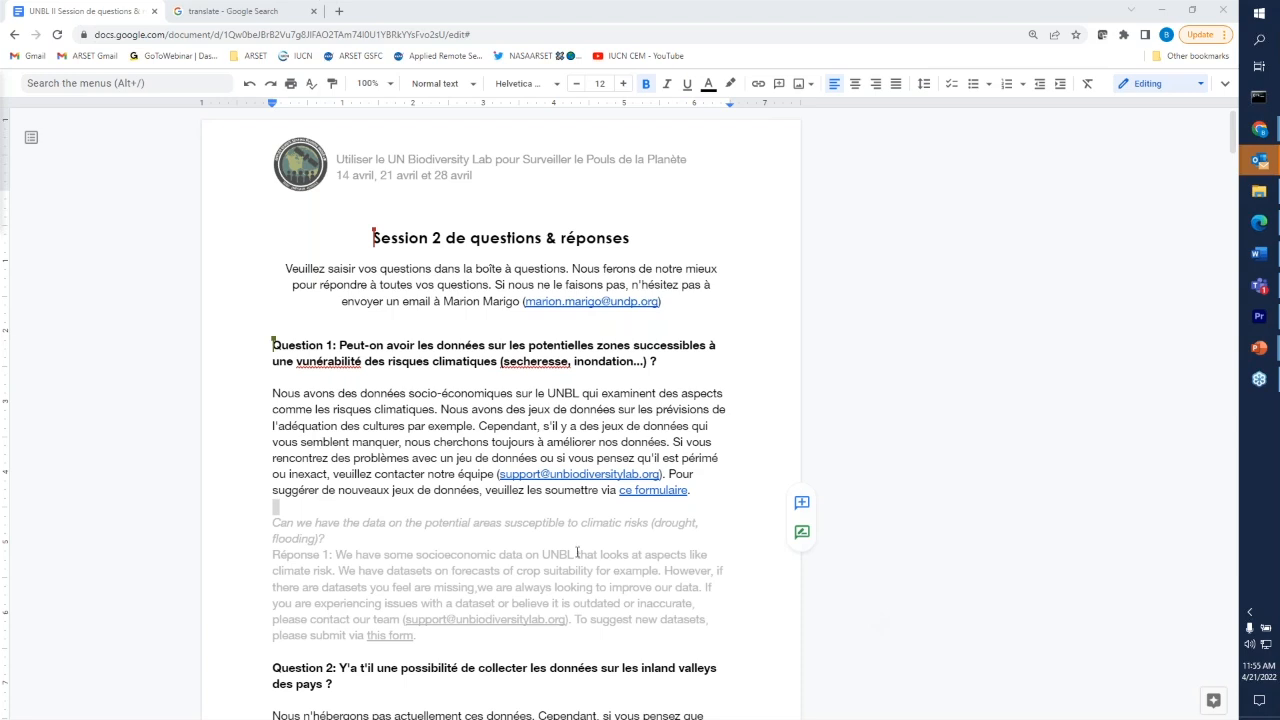
double_click(527, 544)
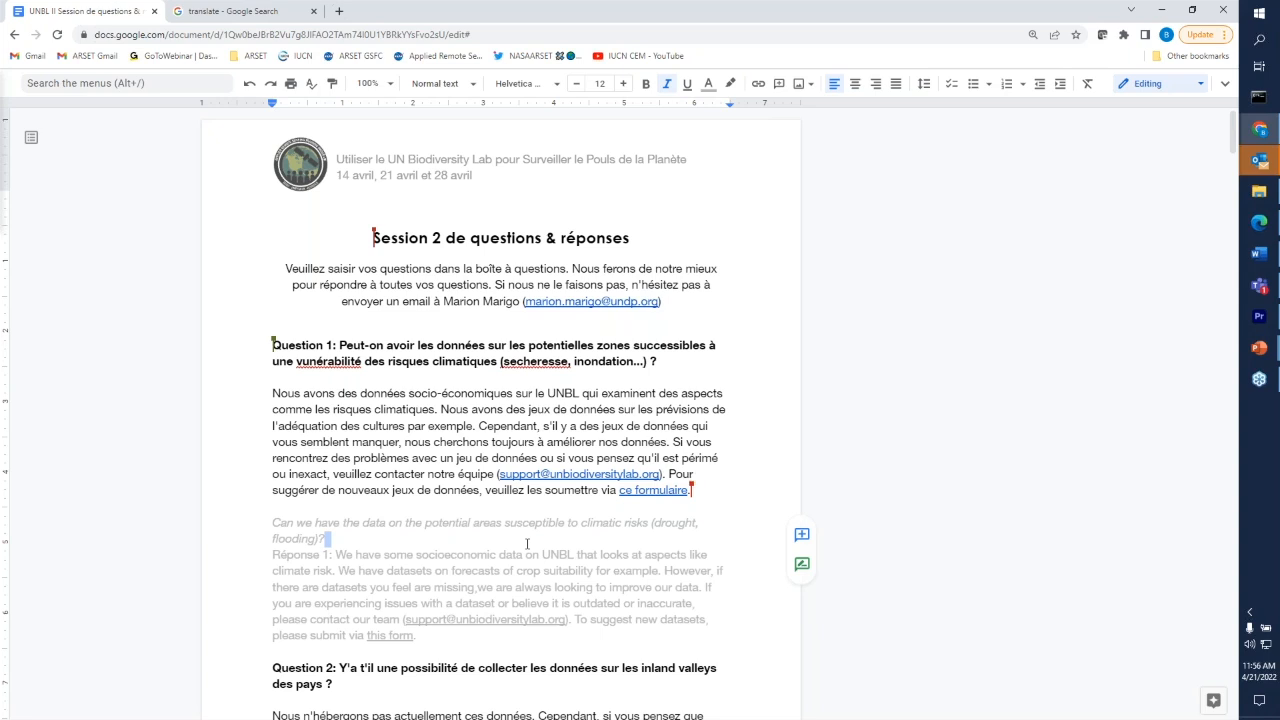
left_click(527, 543)
left_click(354, 688)
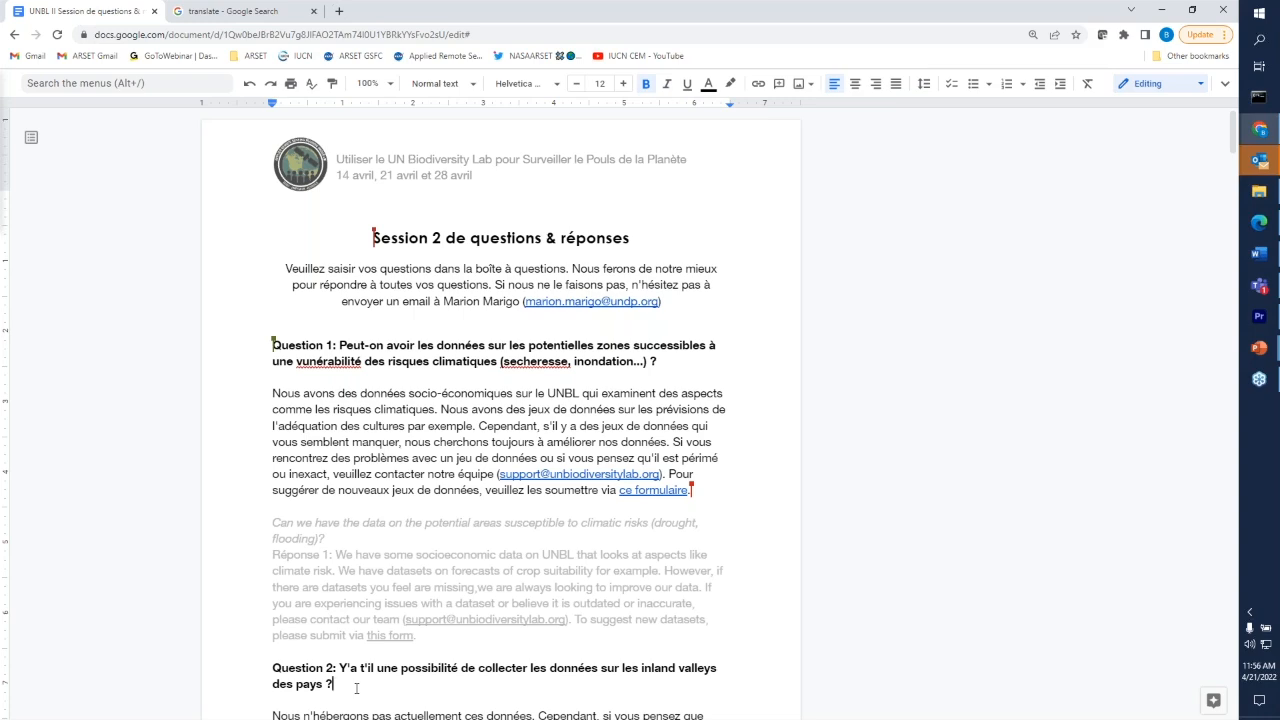
- Review question 2 on inland valleys data and its French answer about the data selection criteria
scroll(356, 688, "down", 4)
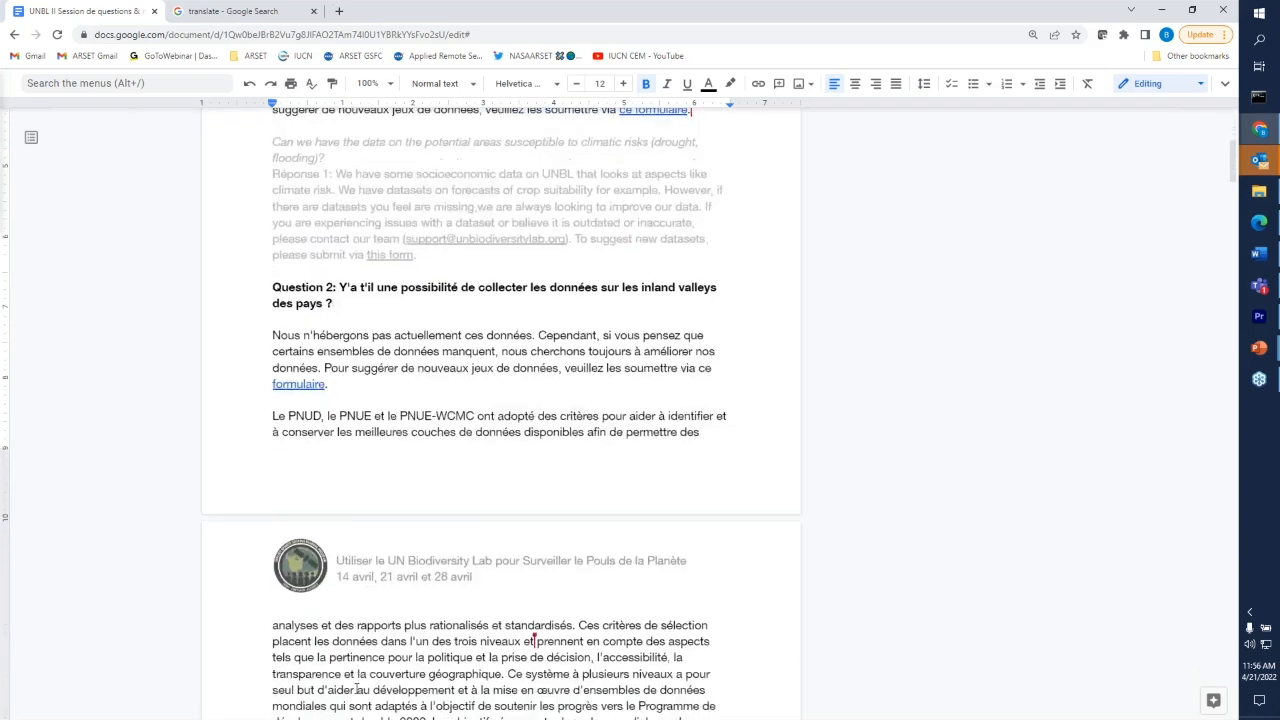
scroll(356, 688, "down", 2)
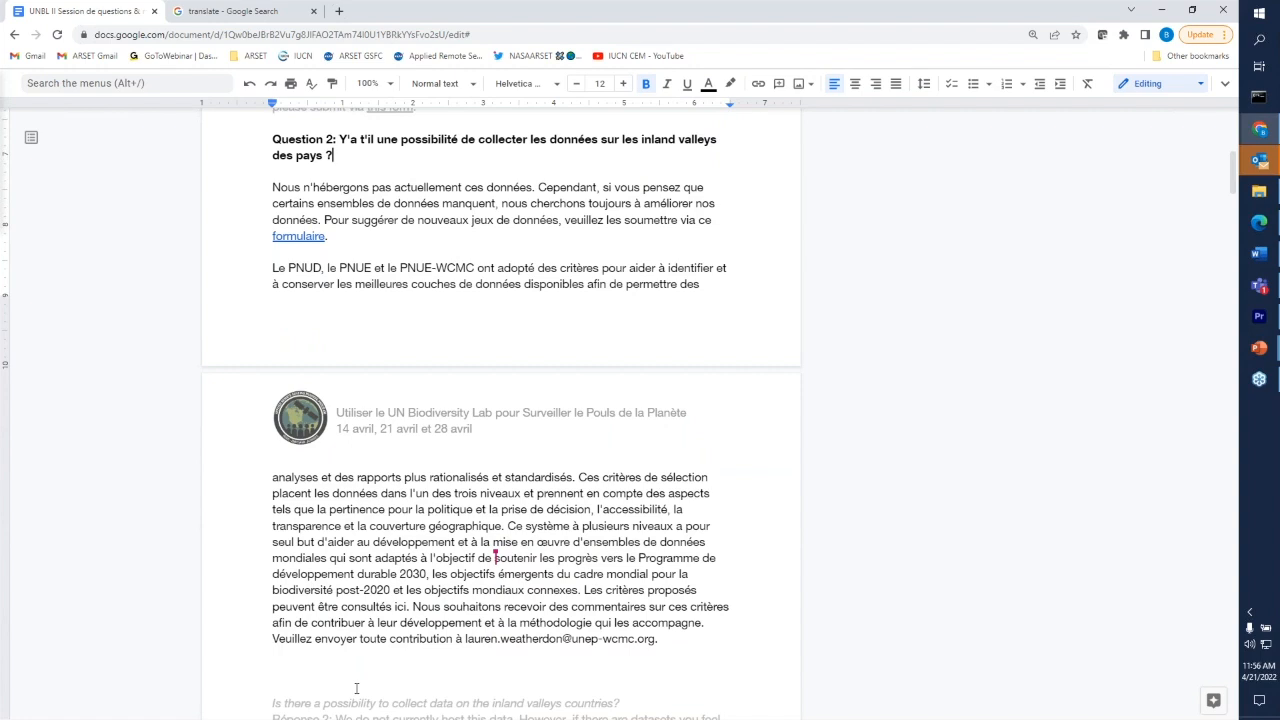
scroll(356, 688, "up", 1)
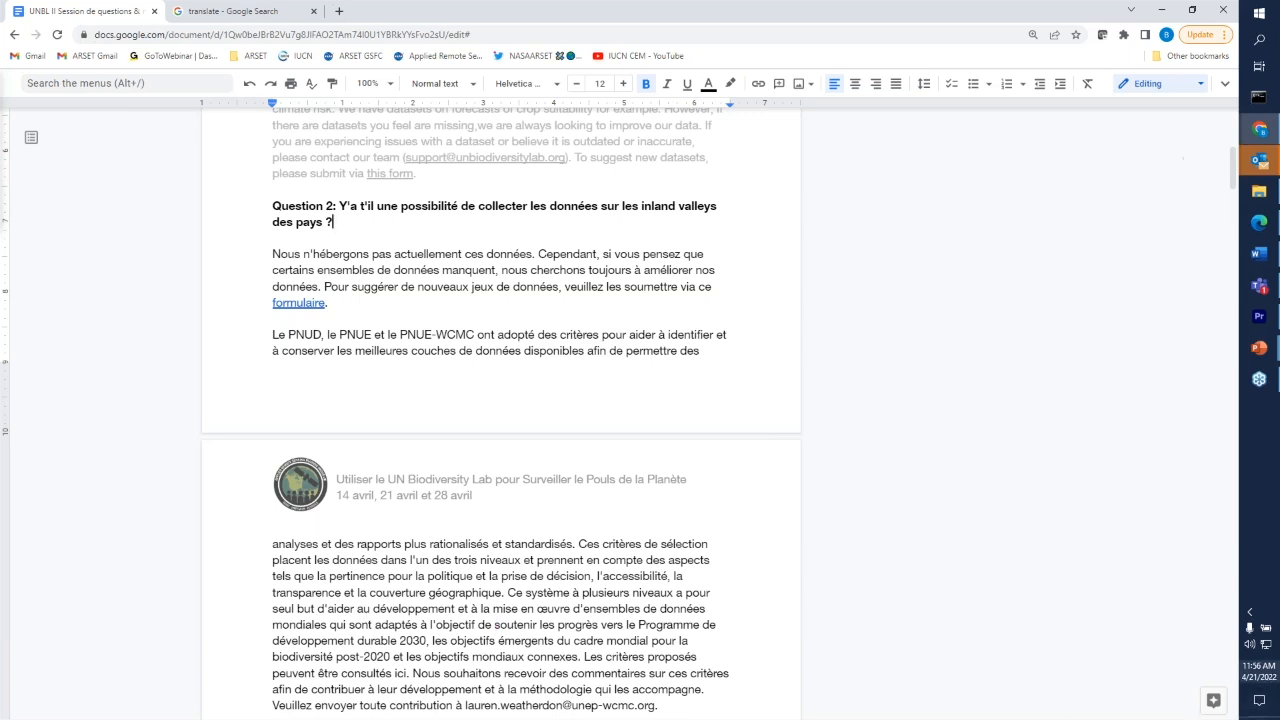
left_click(1234, 409)
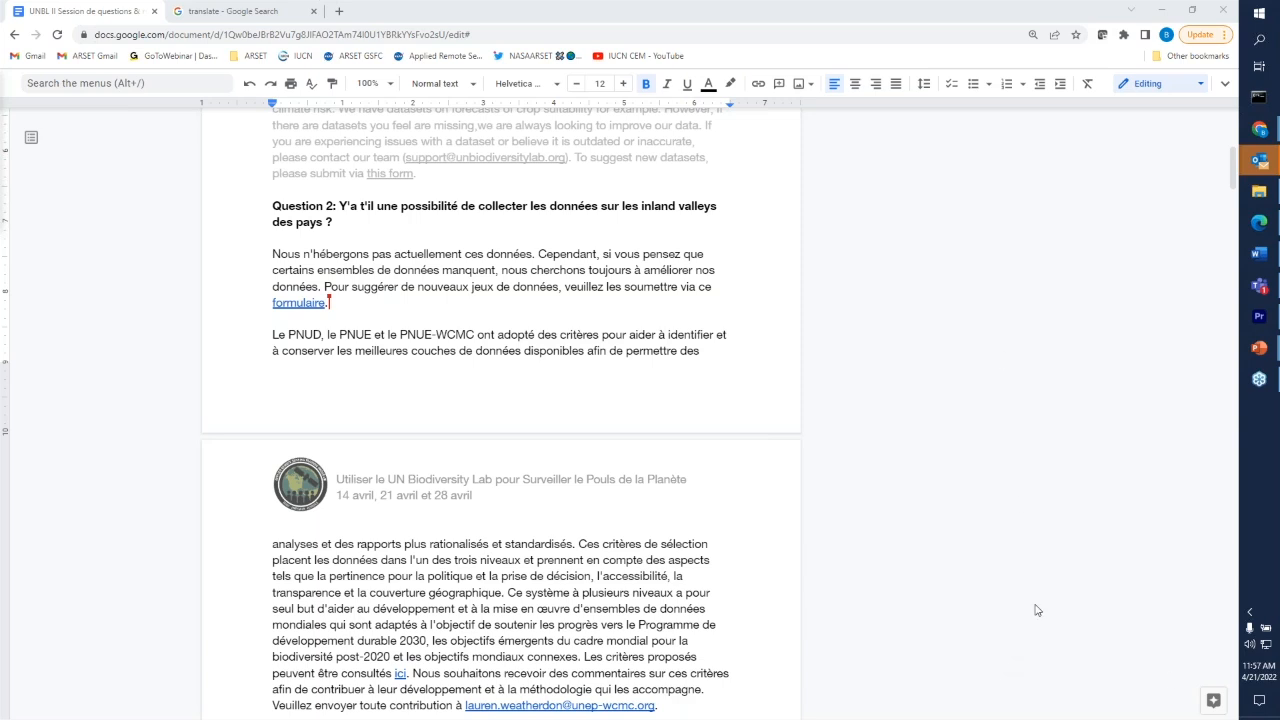
left_click(617, 500)
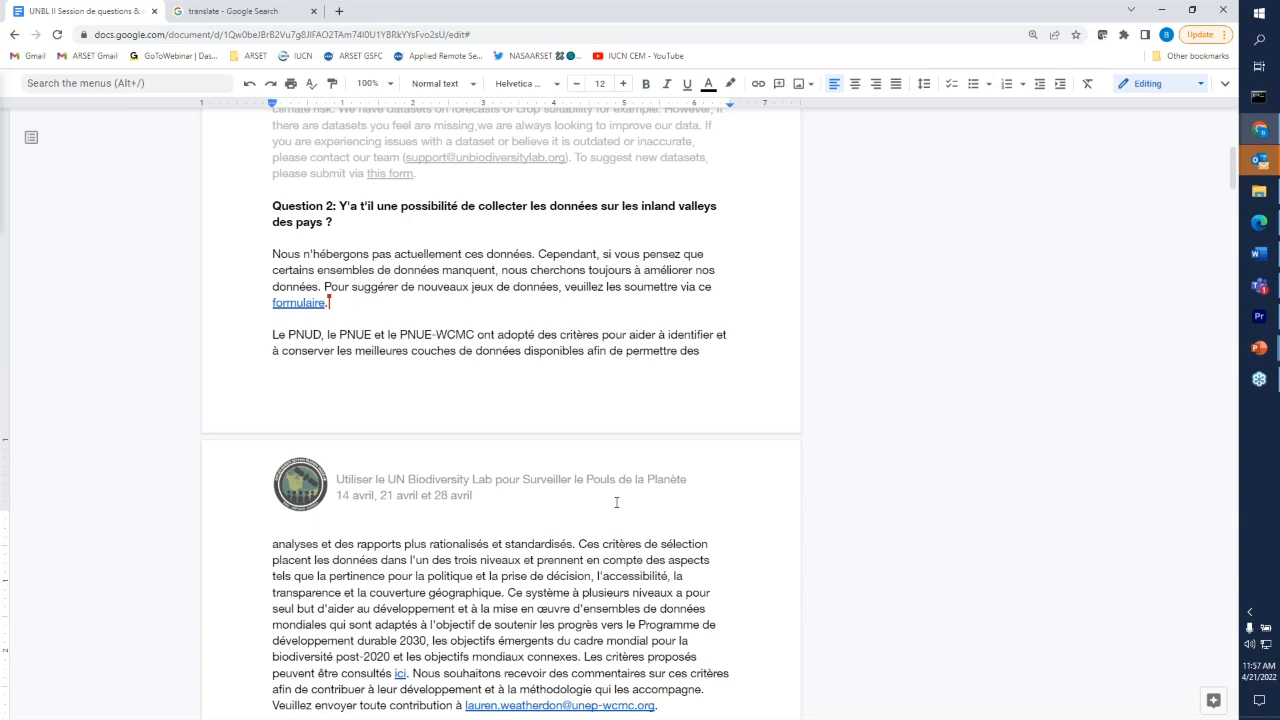
scroll(616, 502, "down", 1)
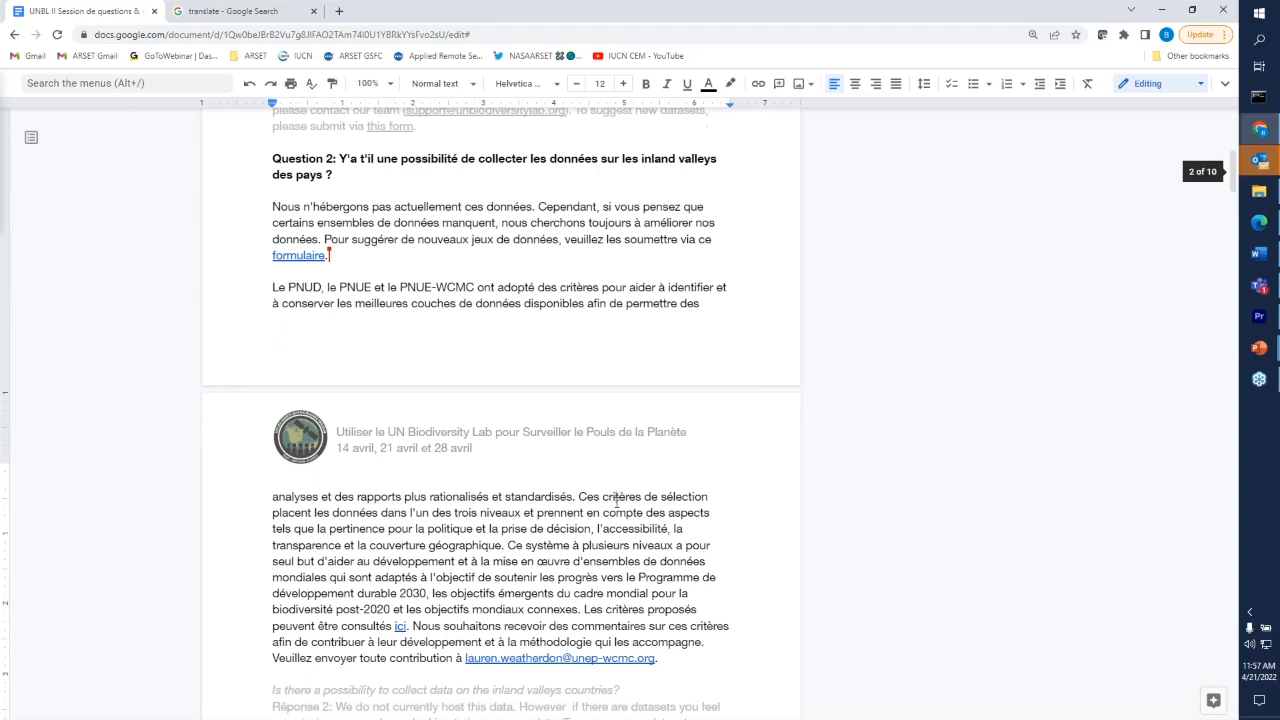
scroll(616, 502, "down", 1)
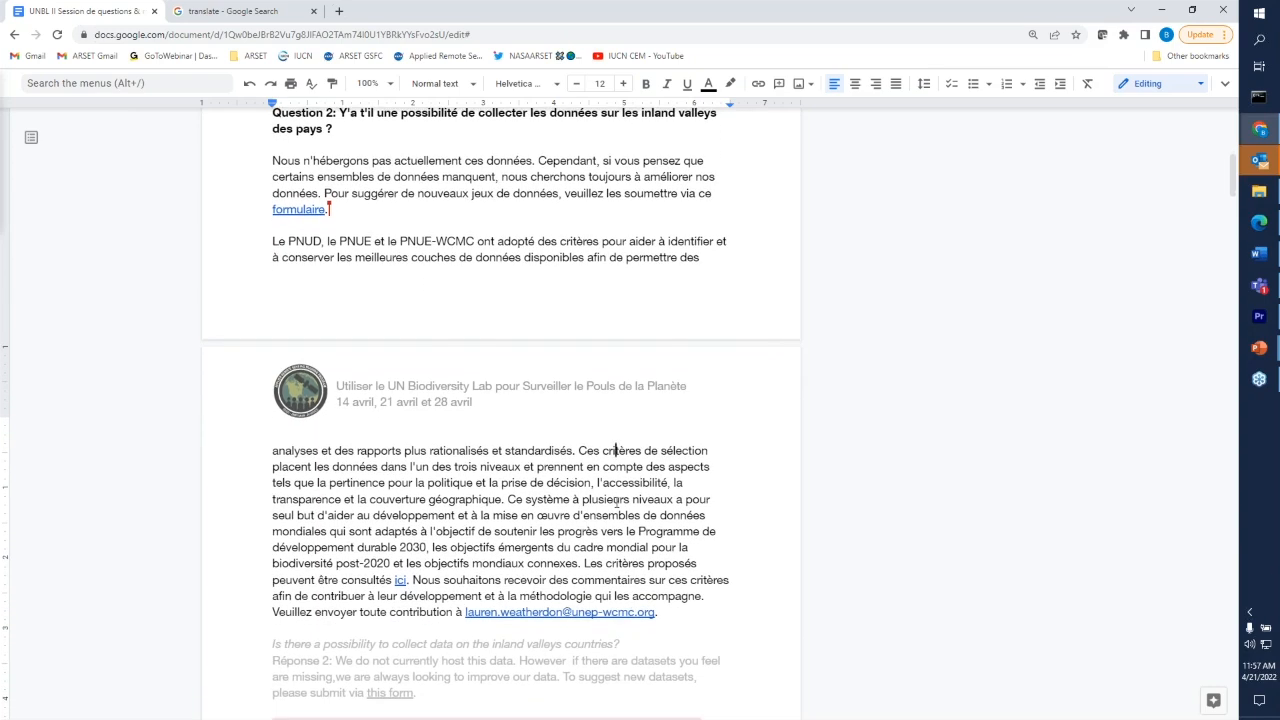
scroll(616, 502, "up", 1)
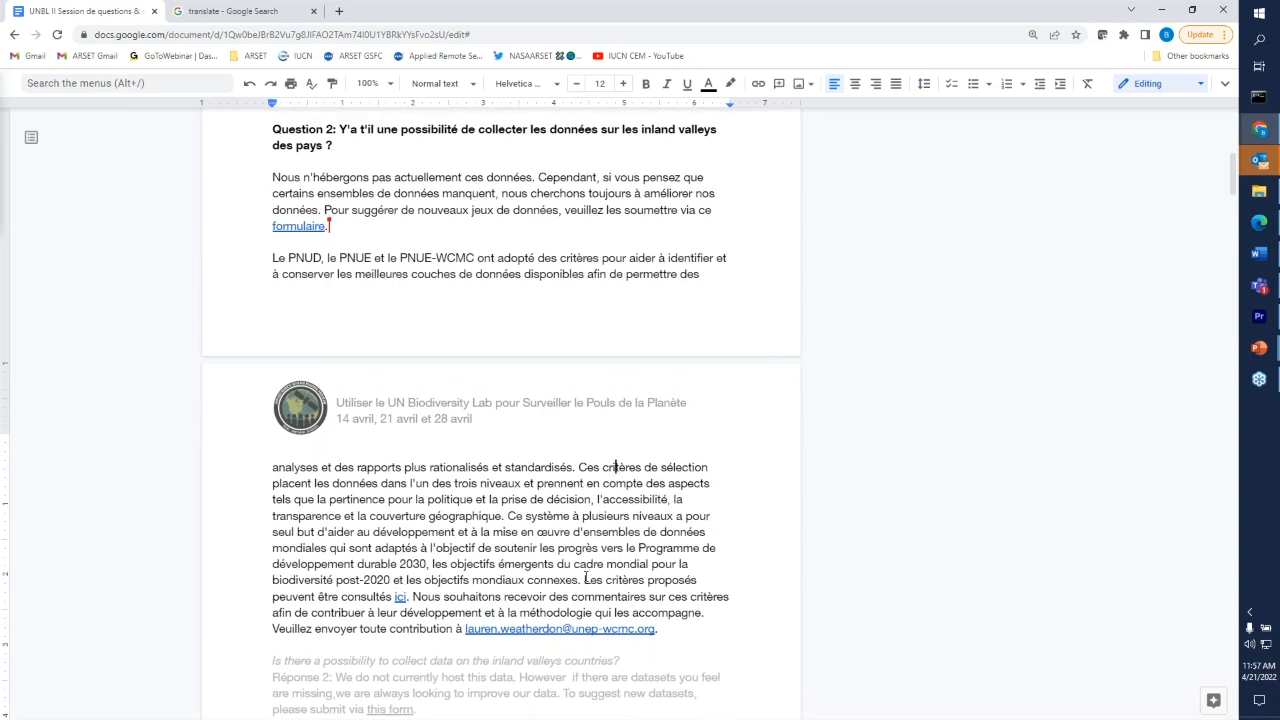
- Select the sentence in the French answer 2 on consulting the proposed criteria, and copy the address of its 'ici' link
left_click_drag(585, 579, 410, 597)
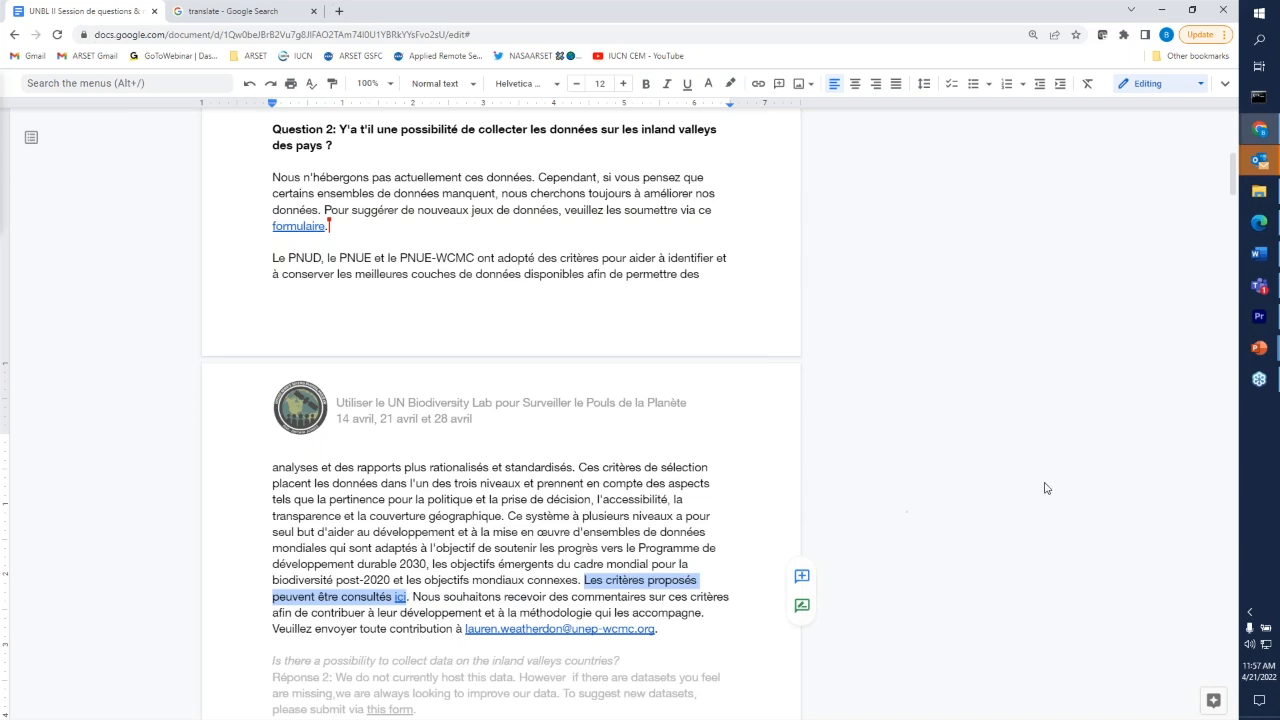
left_click(1079, 462)
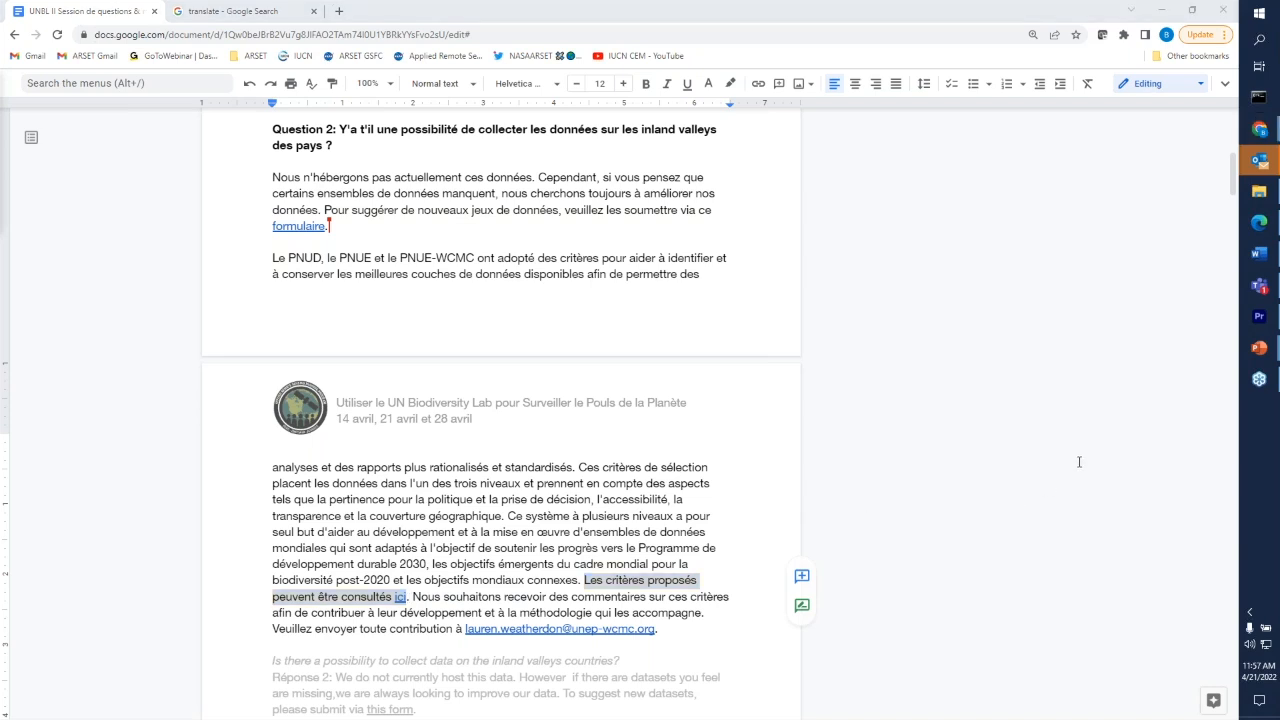
left_click(708, 630)
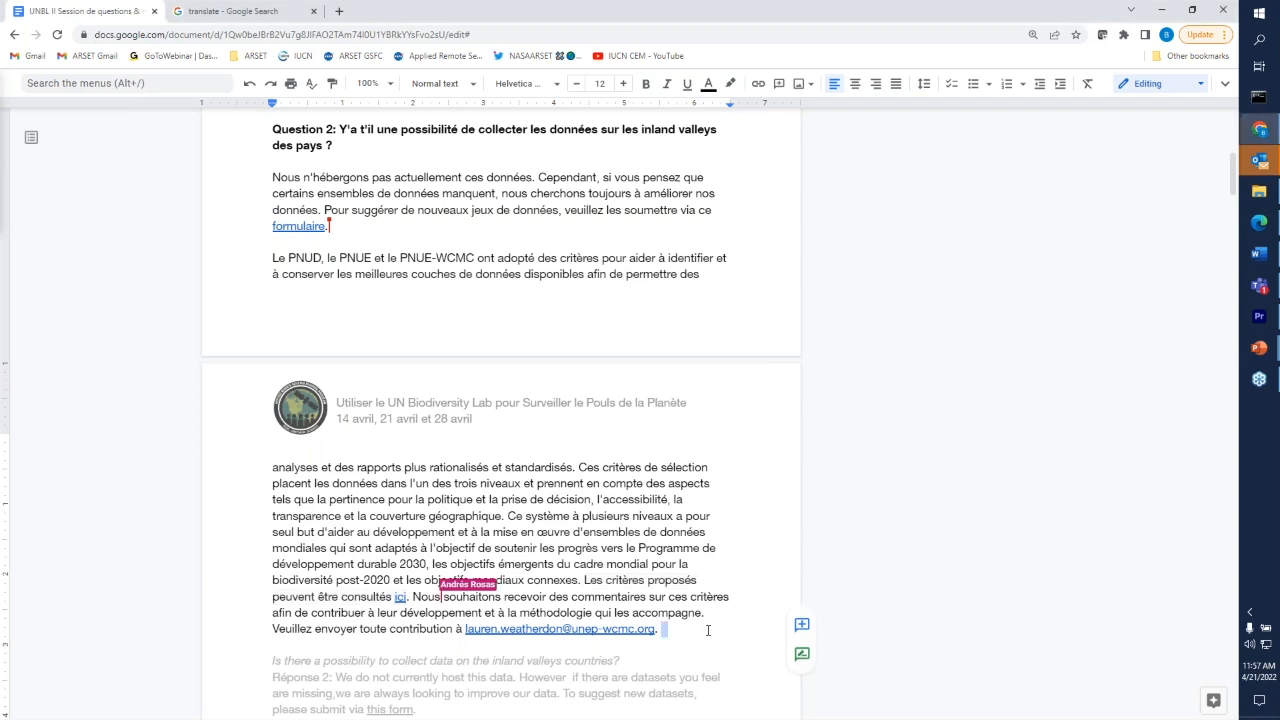
left_click(400, 597)
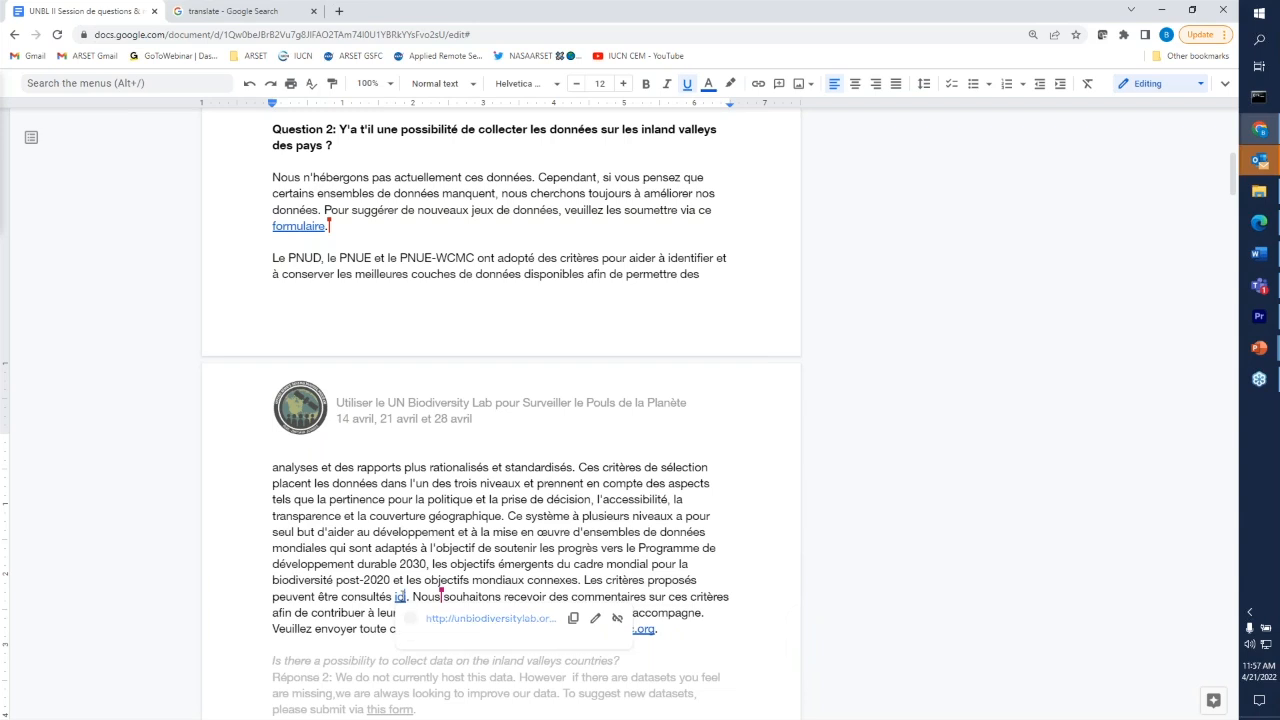
left_click(575, 619)
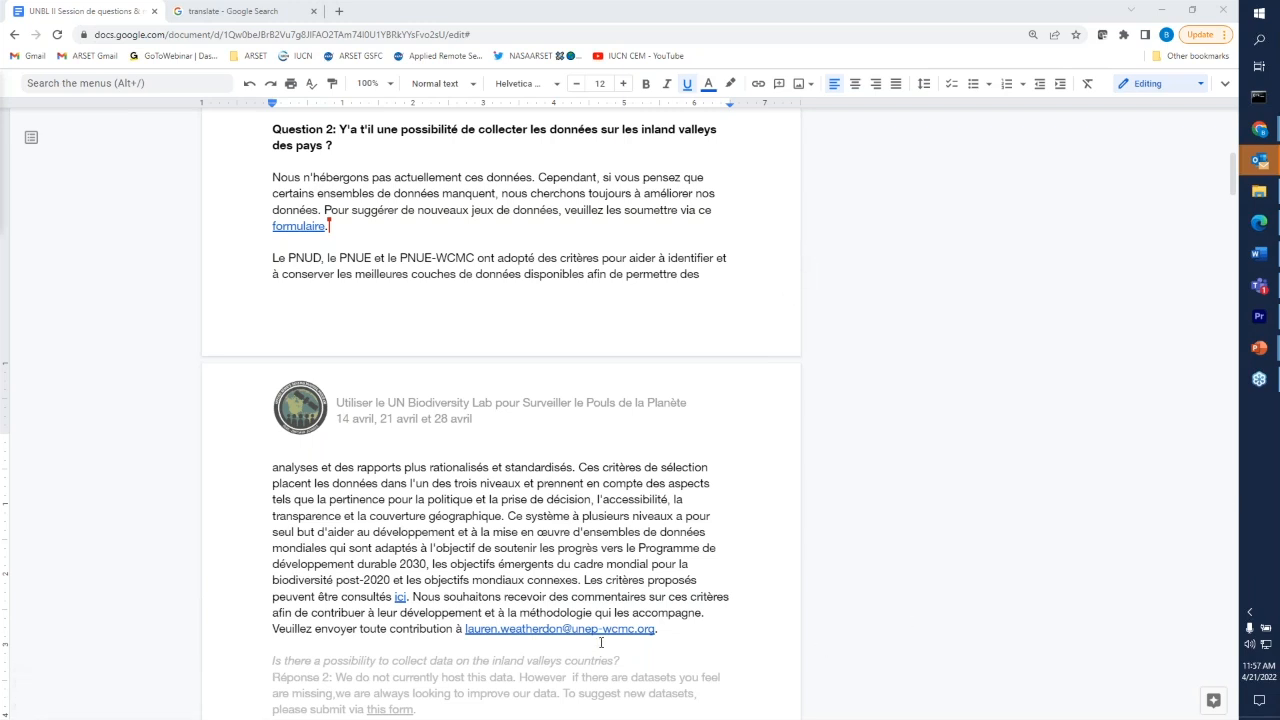
- Select the closing French sentences of answer 2 that invite feedback on the criteria and give the contact e-mail
left_click_drag(412, 596, 675, 632)
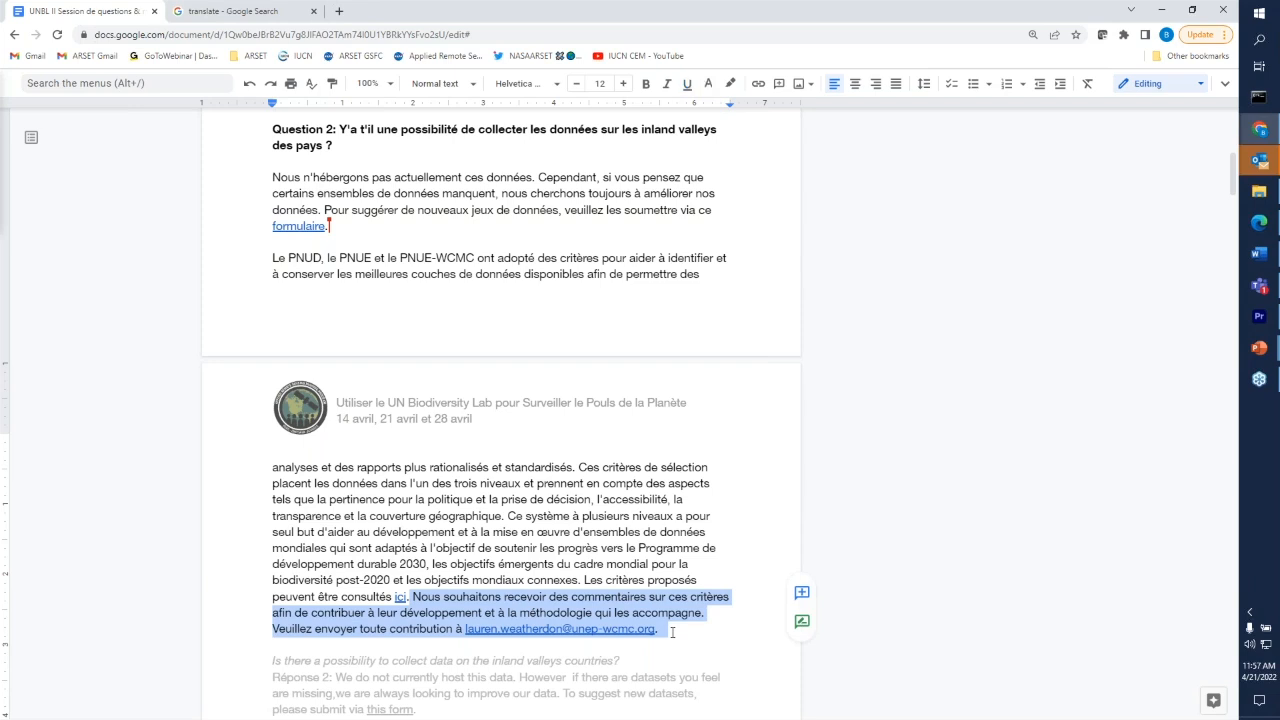
left_click(1123, 466)
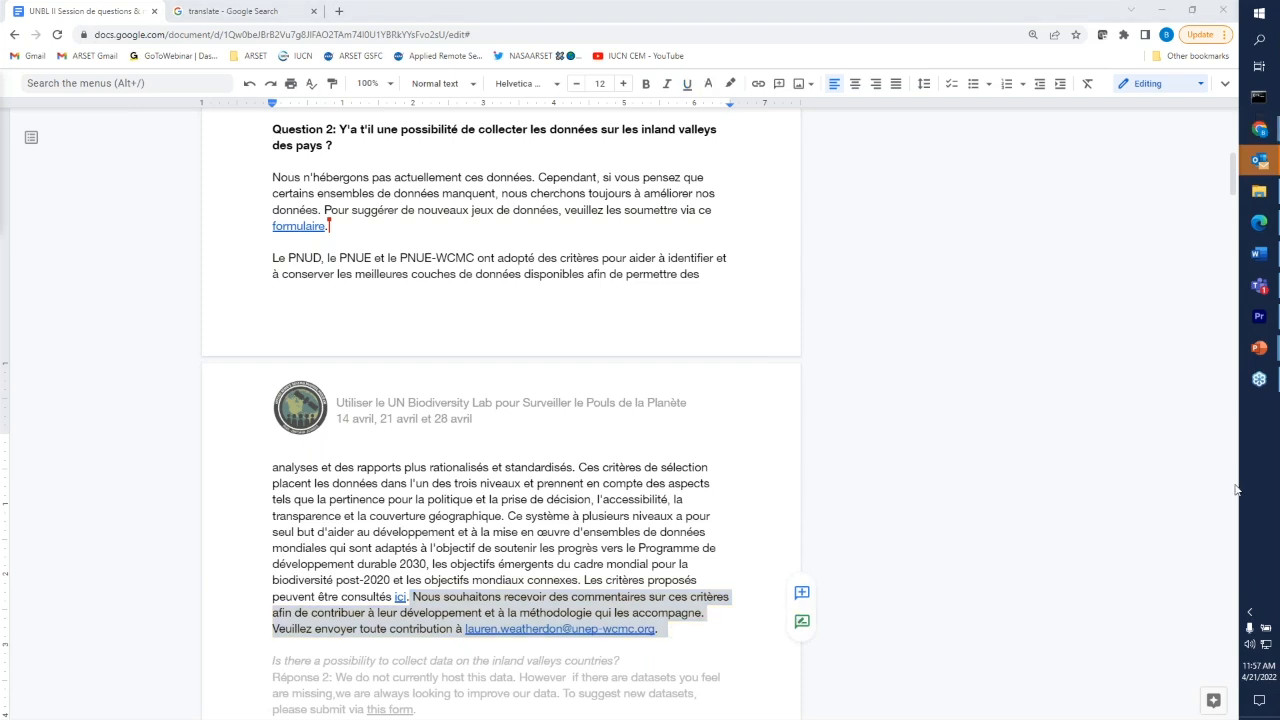
left_click(663, 660)
left_click(663, 660)
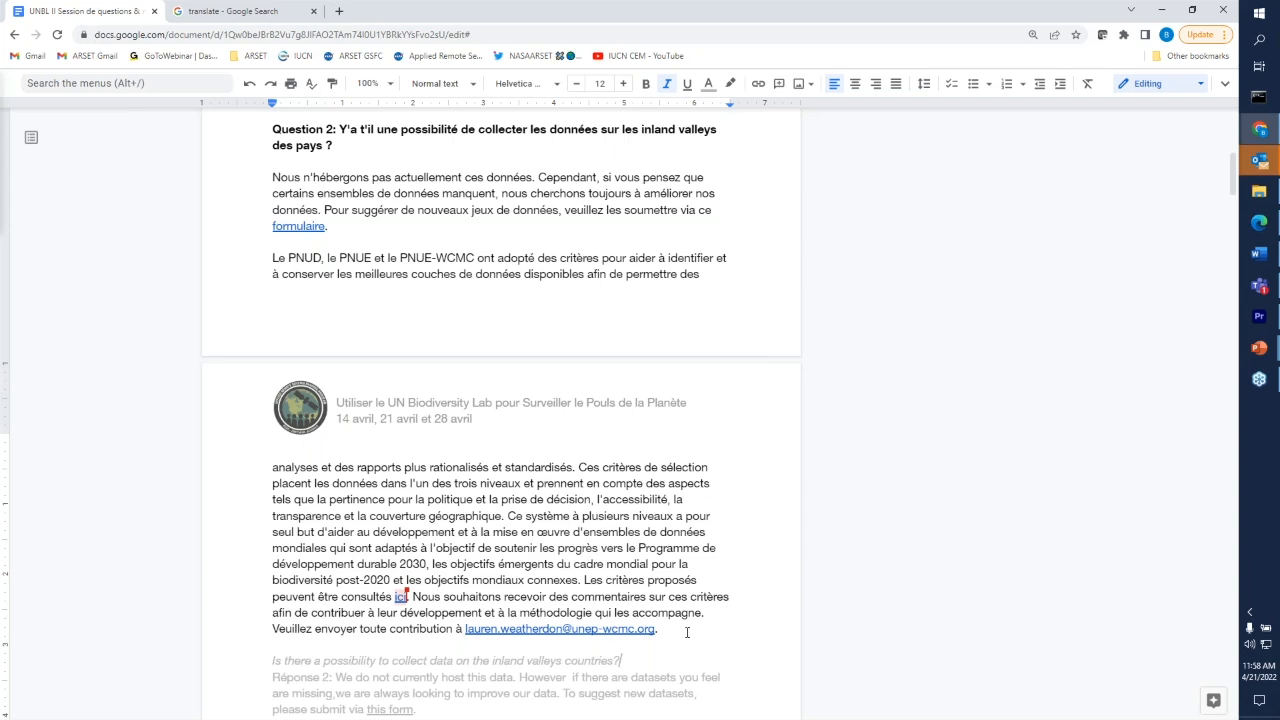
left_click(687, 632)
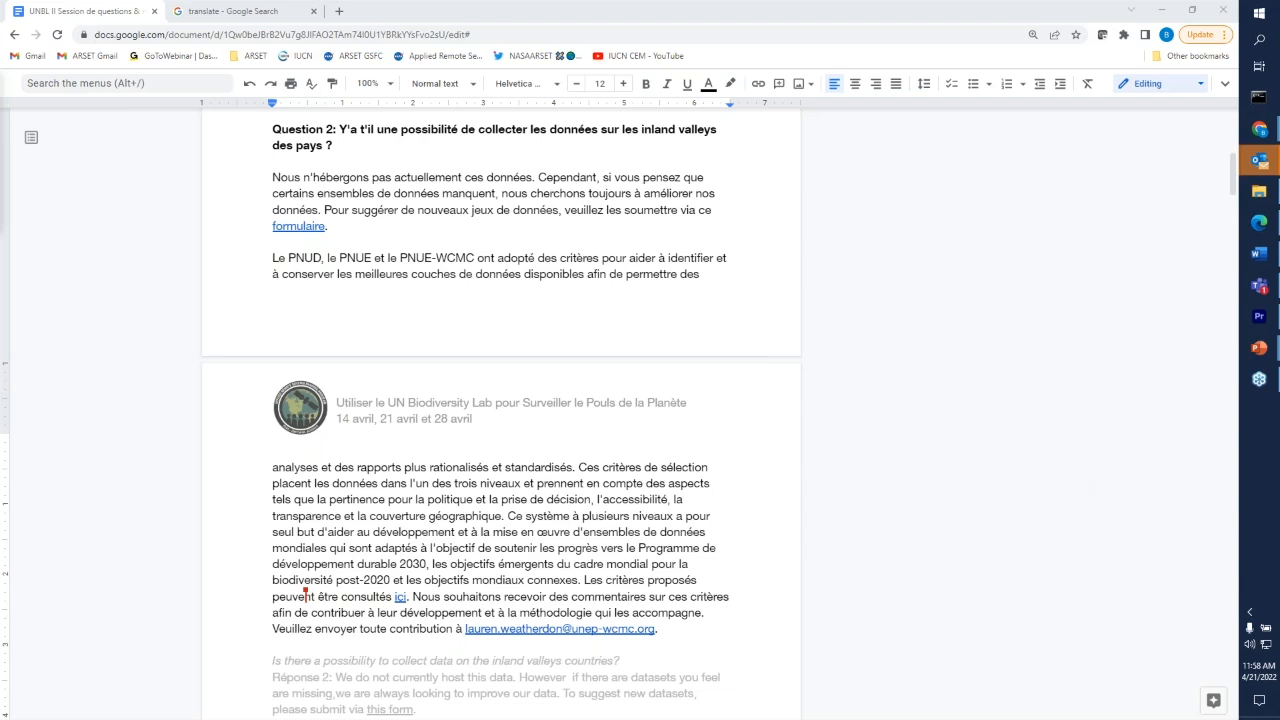
left_click(637, 663)
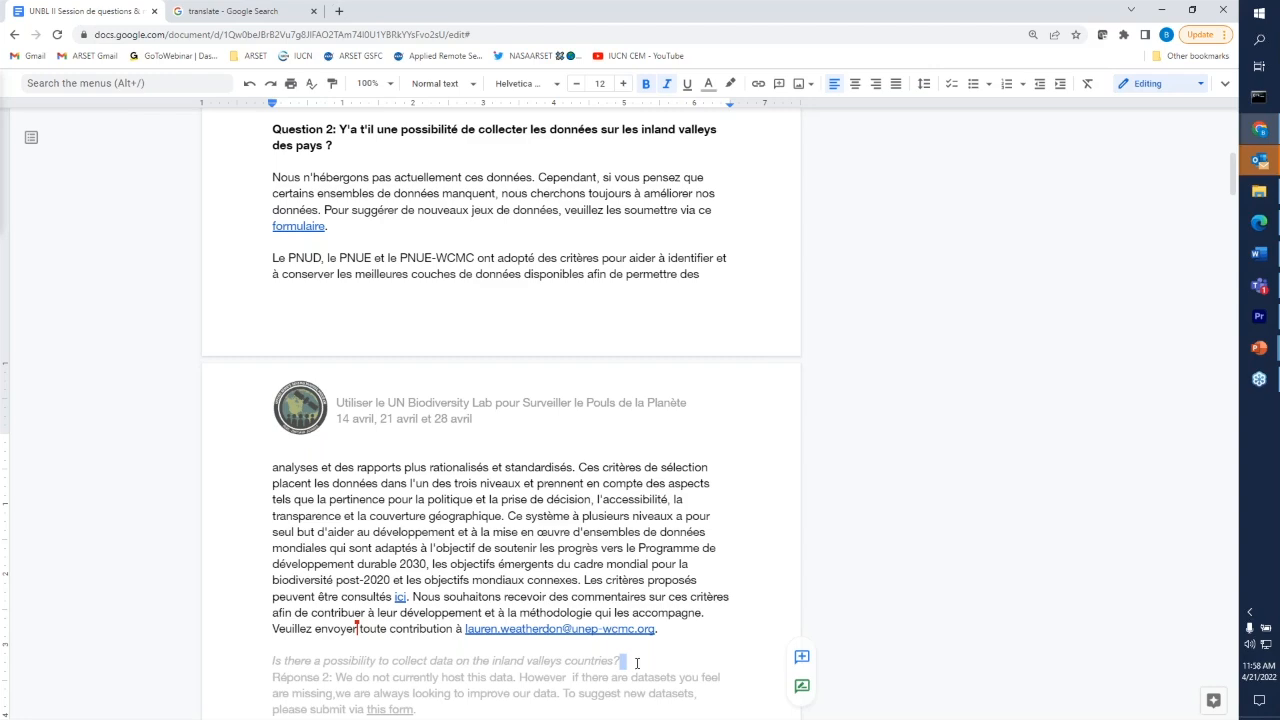
- Delete the grey English question under 'Réponse 4:' and remove a blank line above that heading
scroll(637, 663, "down", 3)
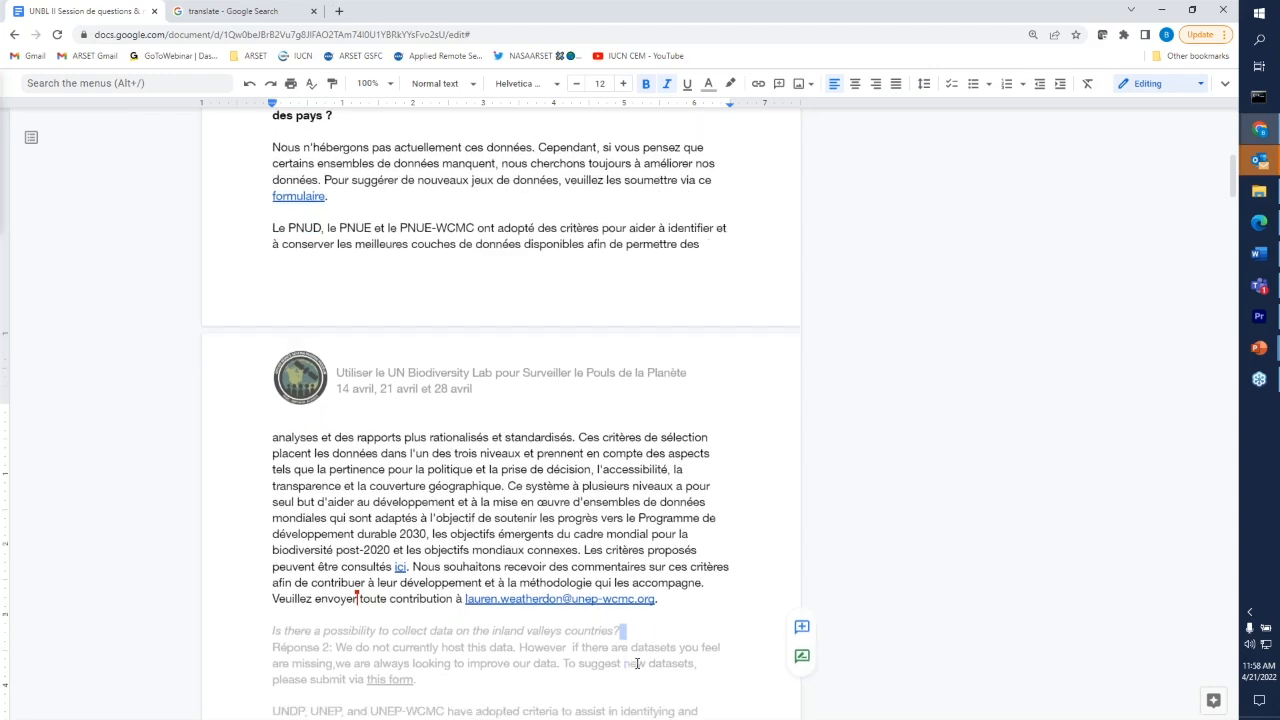
scroll(637, 663, "down", 1)
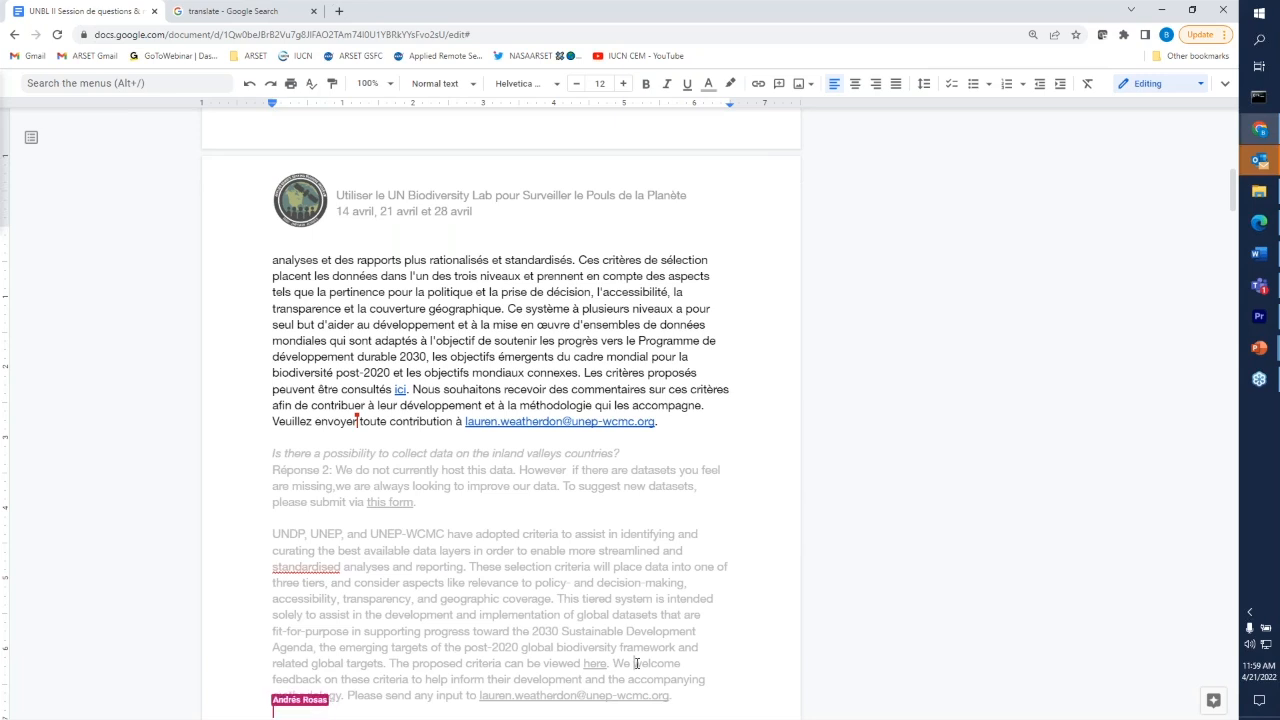
scroll(636, 663, "down", 6)
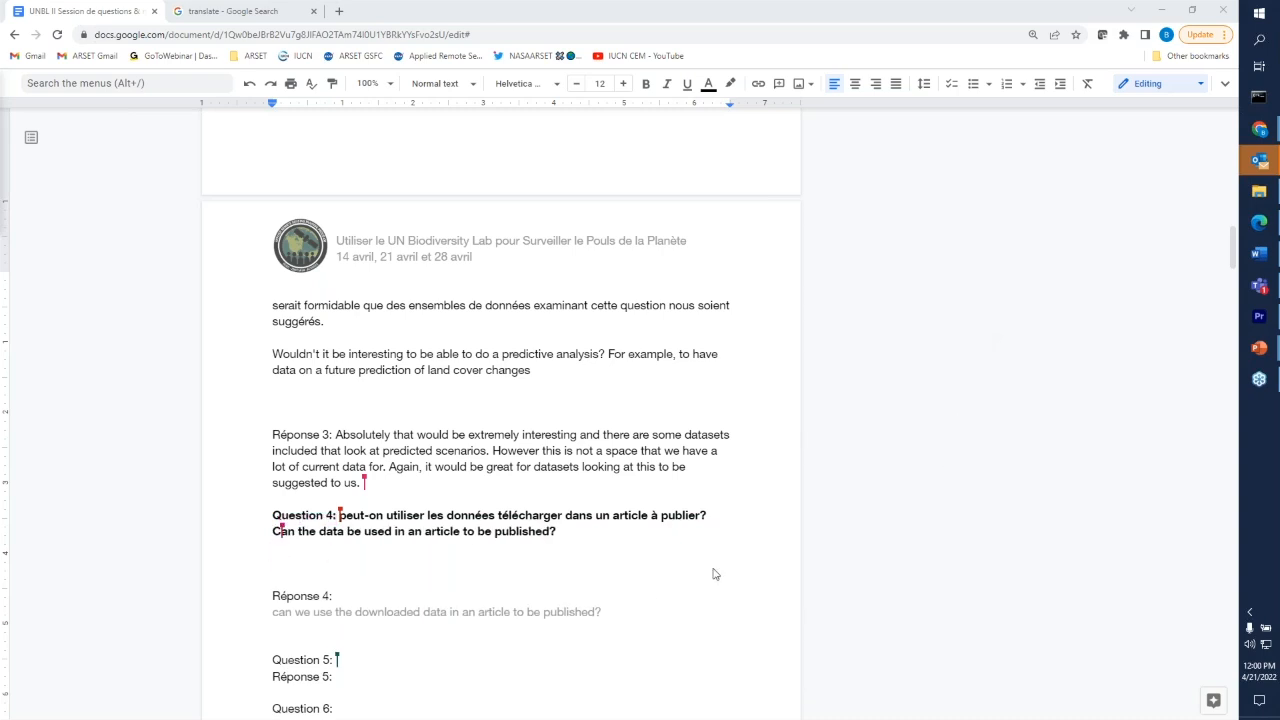
left_click_drag(603, 612, 328, 612)
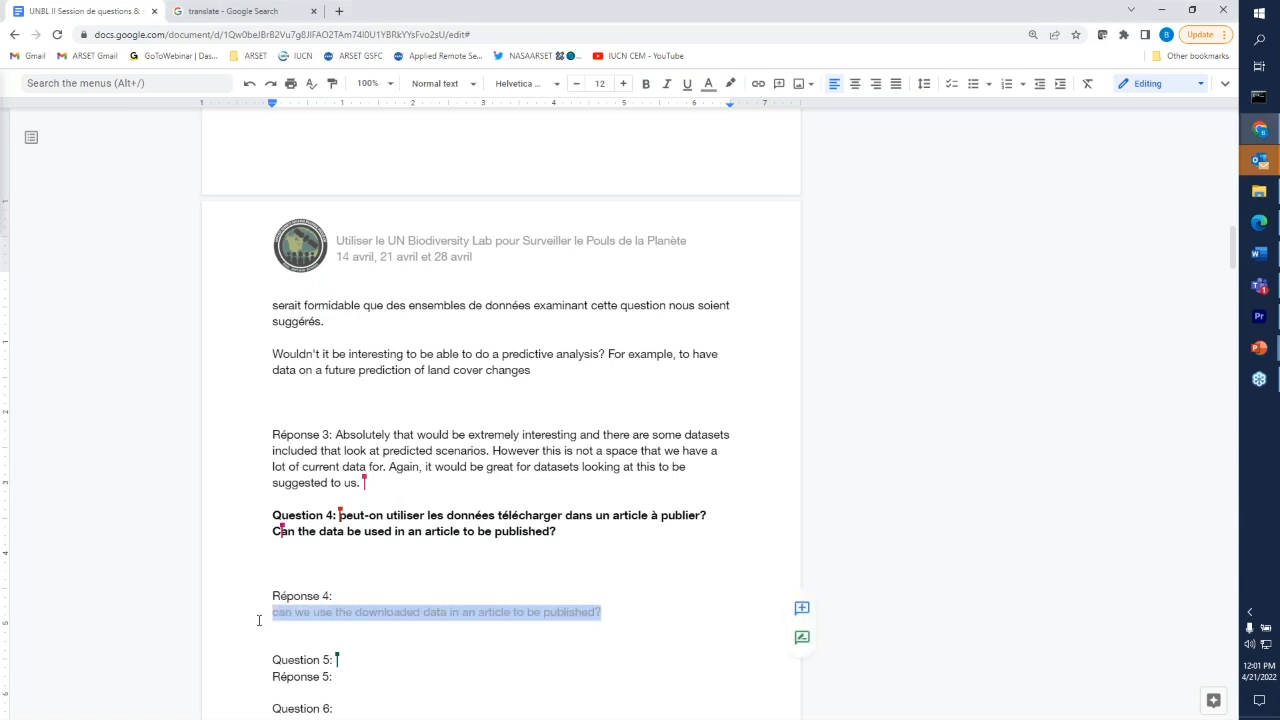
key("BackSpace")
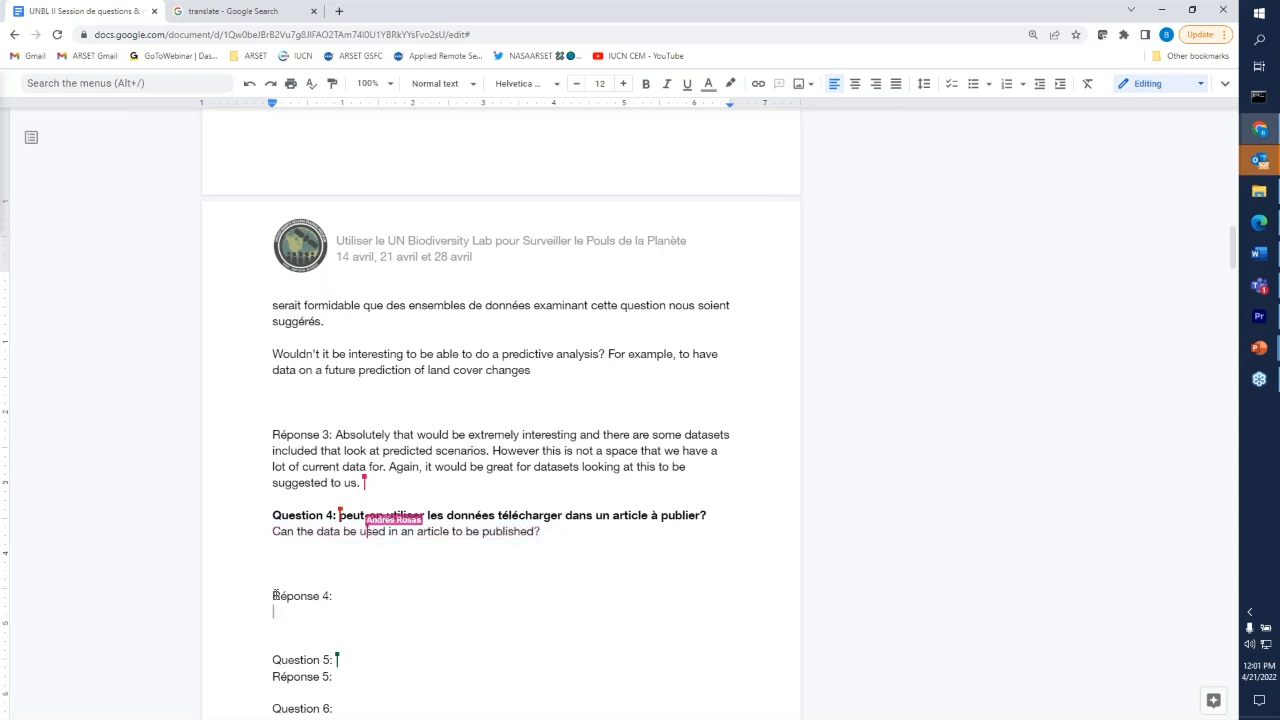
left_click(275, 595)
key("BackSpace")
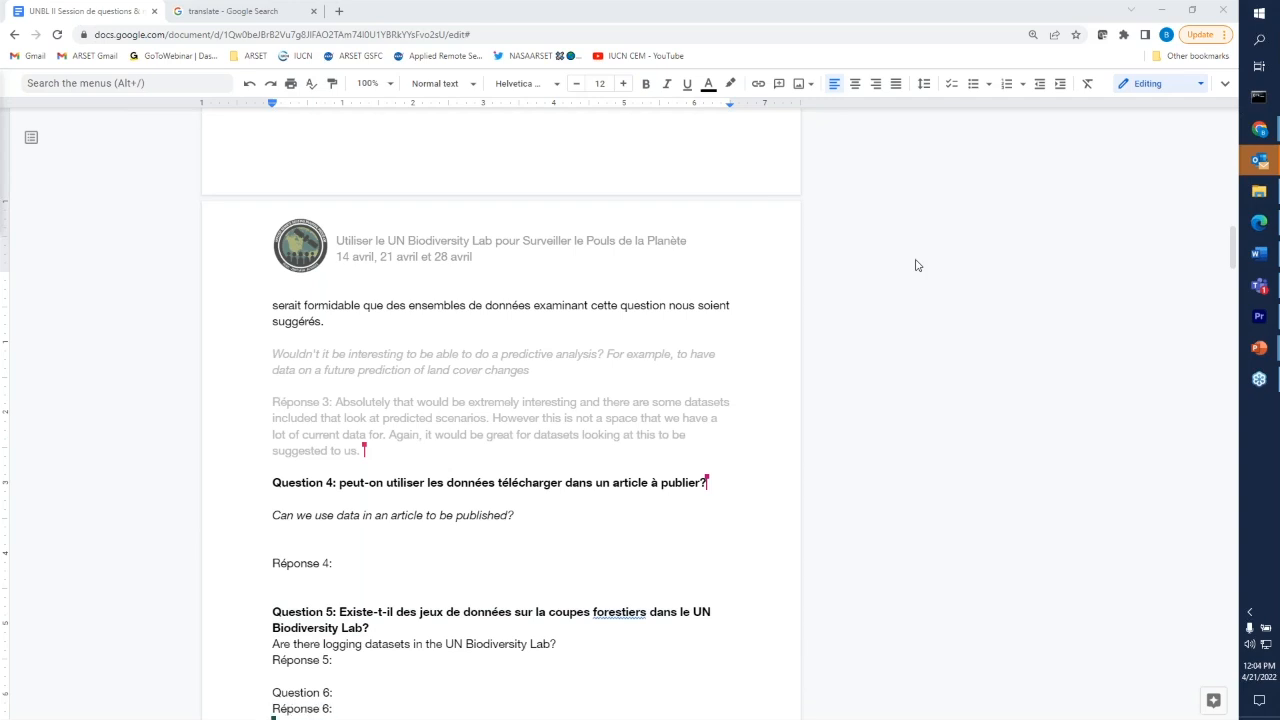
- Select the Réponse 5 text on Forest Change datasets together with its map link
left_click(454, 666)
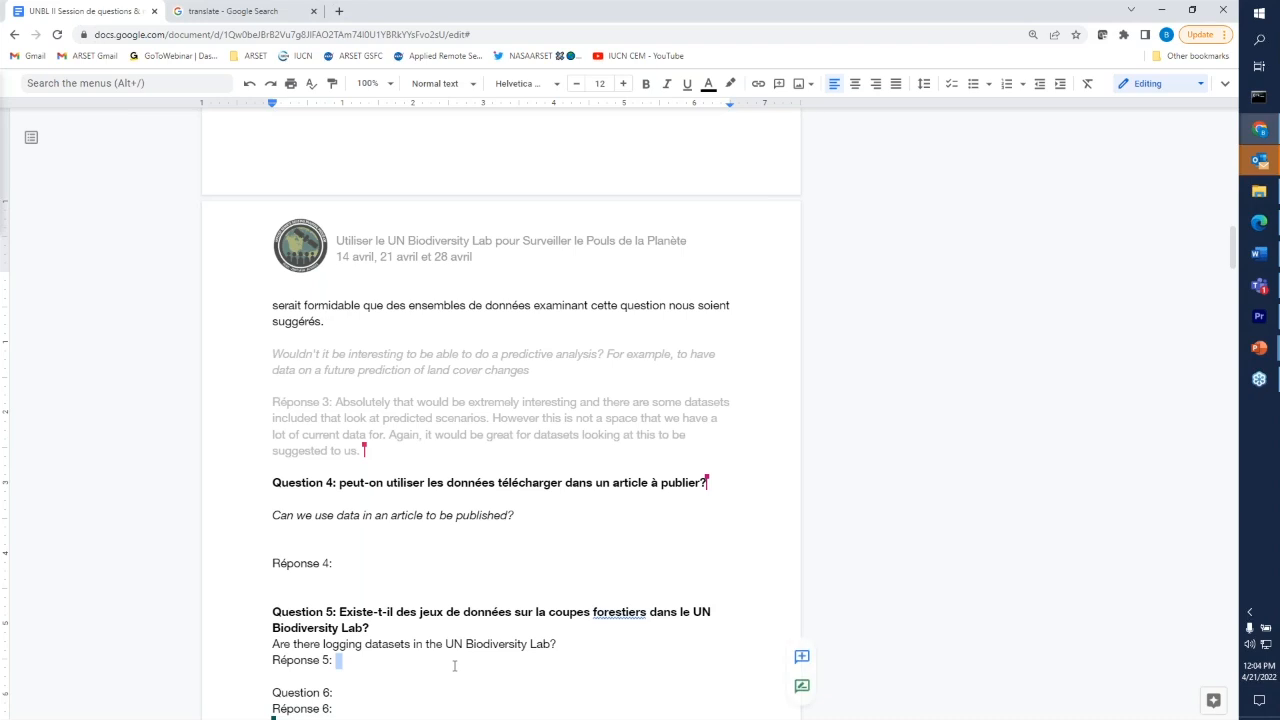
scroll(454, 666, "down", 1)
scroll(454, 666, "down", 1)
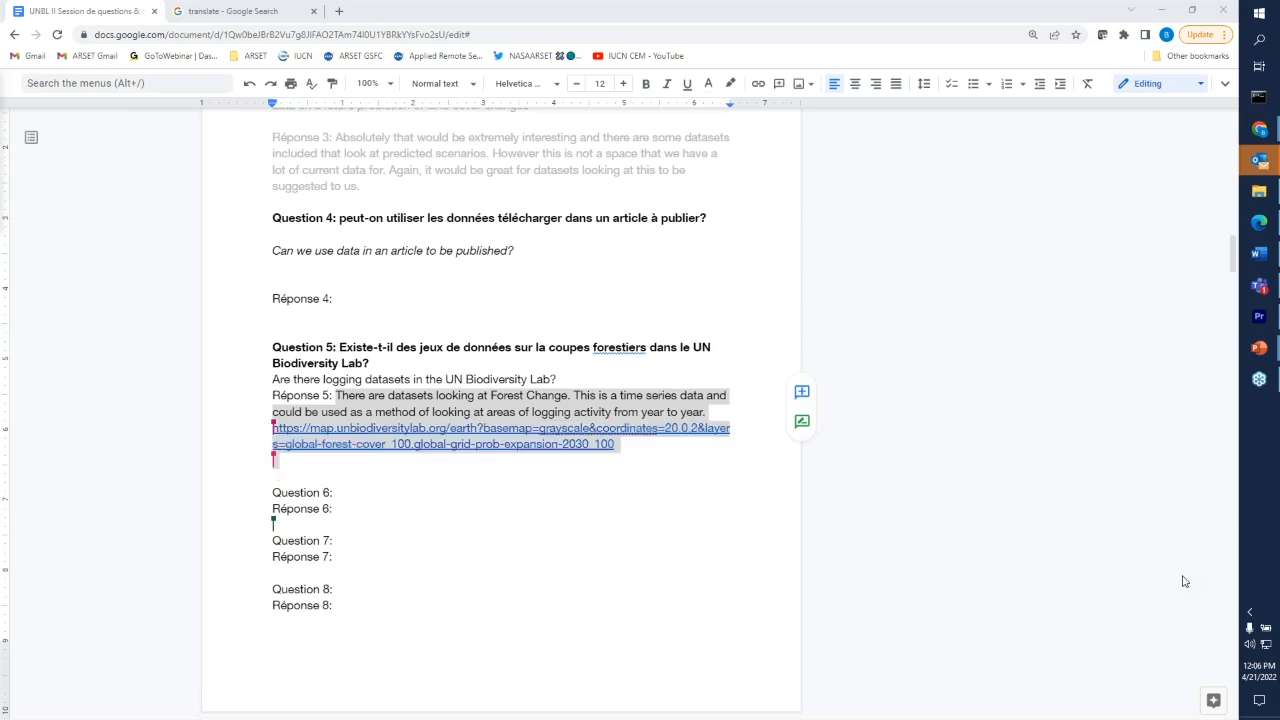
left_click(583, 575)
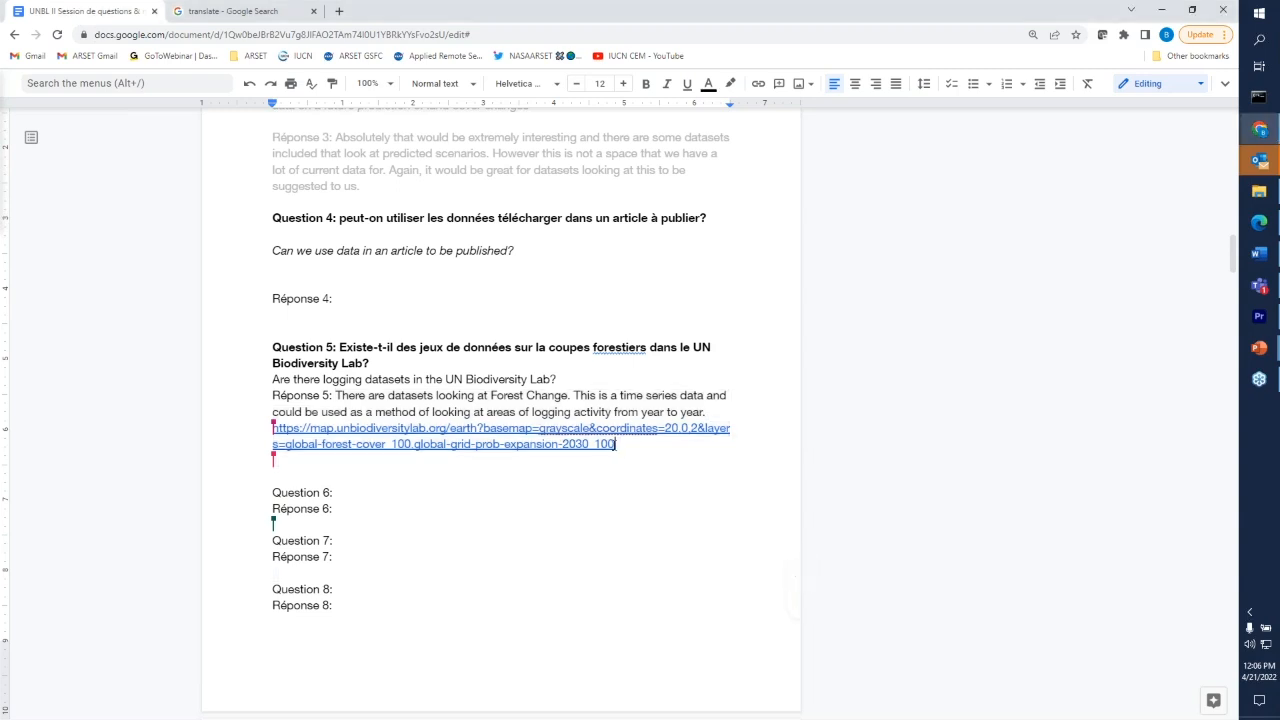
- Select the Réponse 5 sentence on time series data and logging activity together with its forest cover map link
left_click_drag(616, 444, 577, 399)
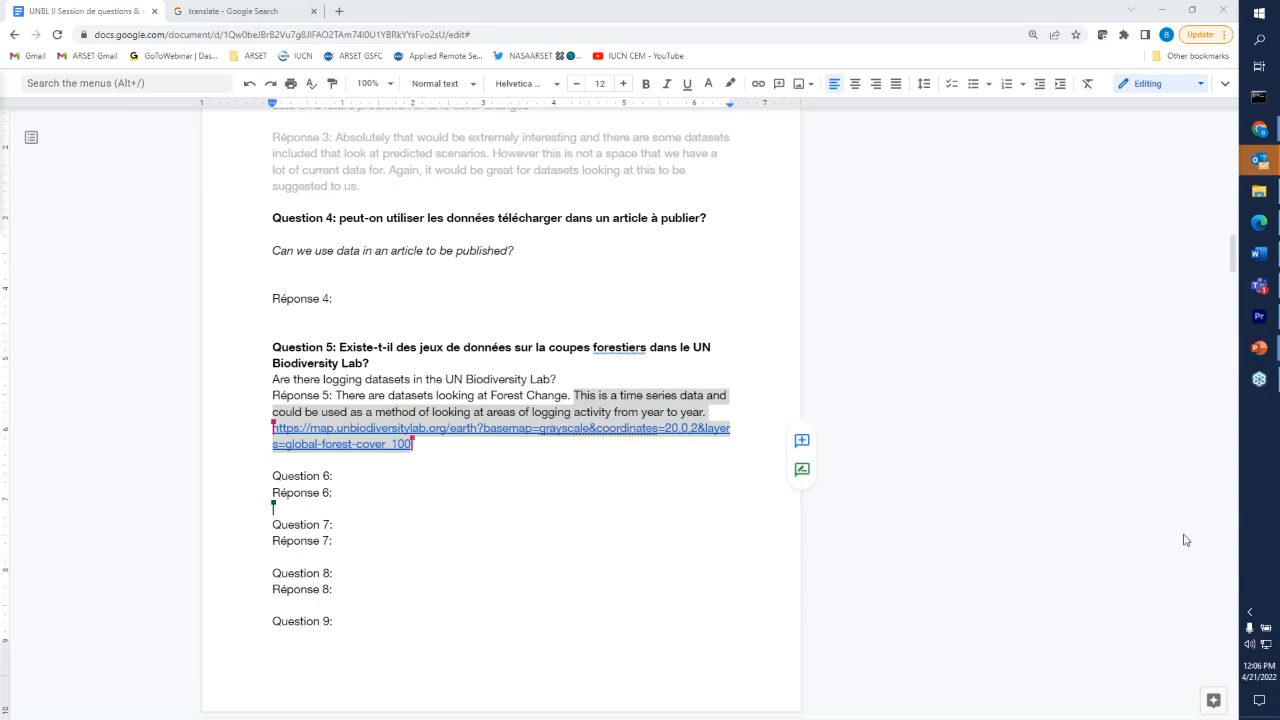
left_click(484, 619)
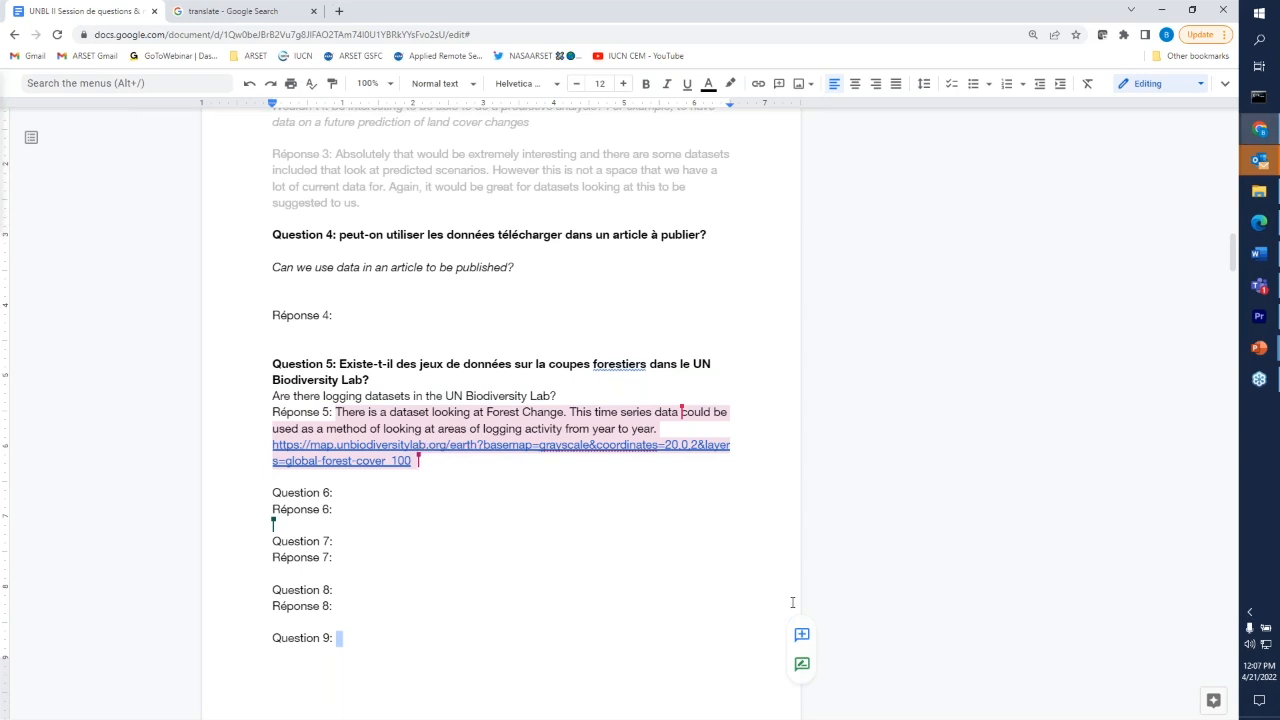
left_click(471, 578)
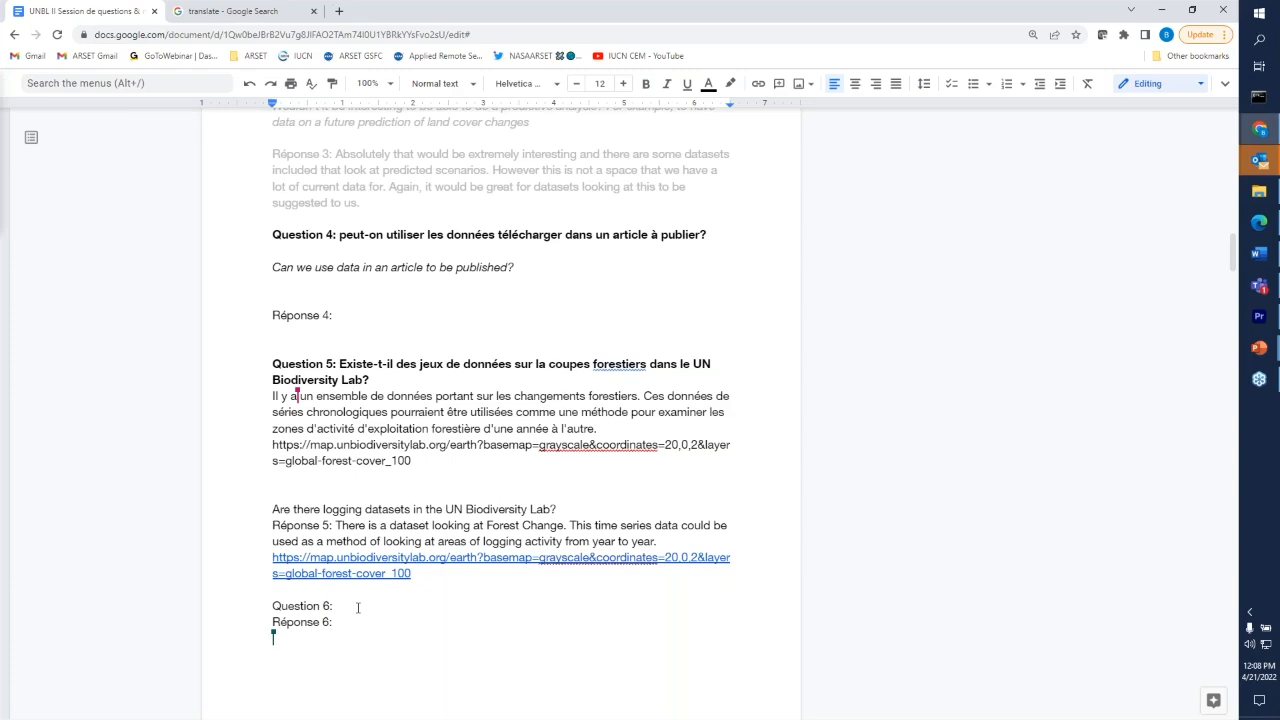
- Review the French and English entries for questions 5 and 6 and the question headings that follow them
scroll(358, 607, "down", 2)
scroll(358, 607, "up", 2)
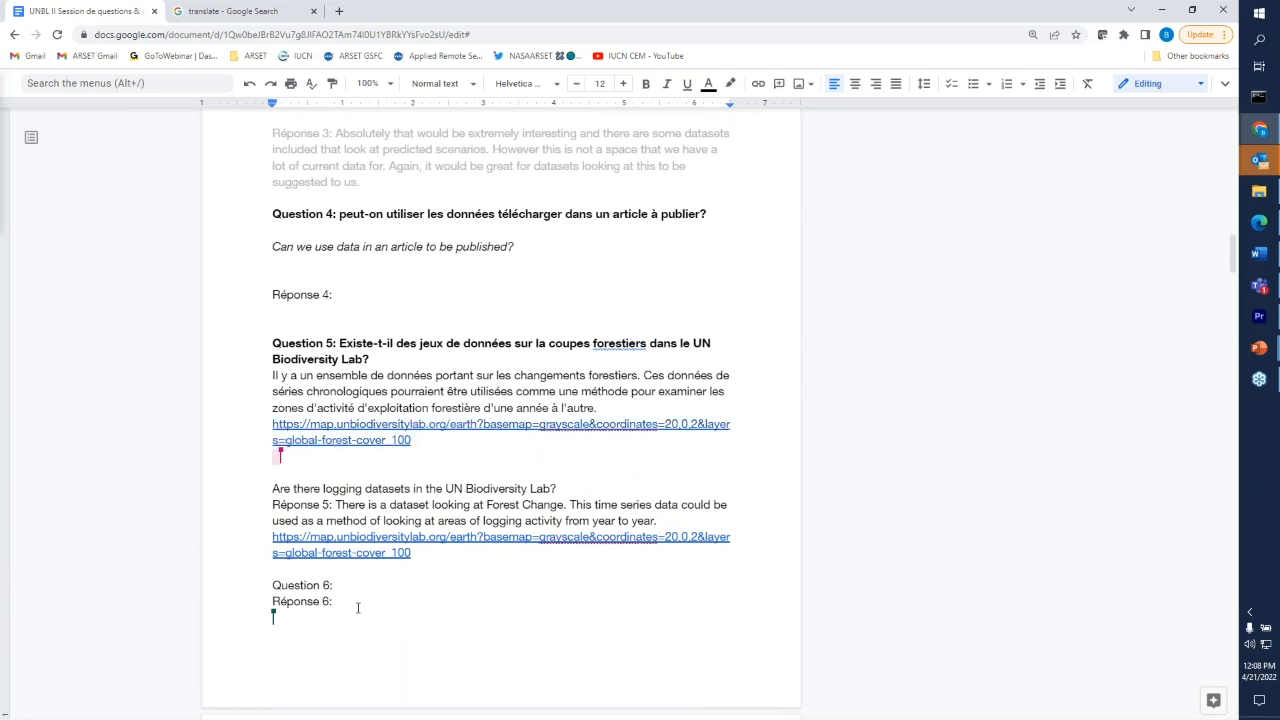
scroll(358, 608, "down", 1)
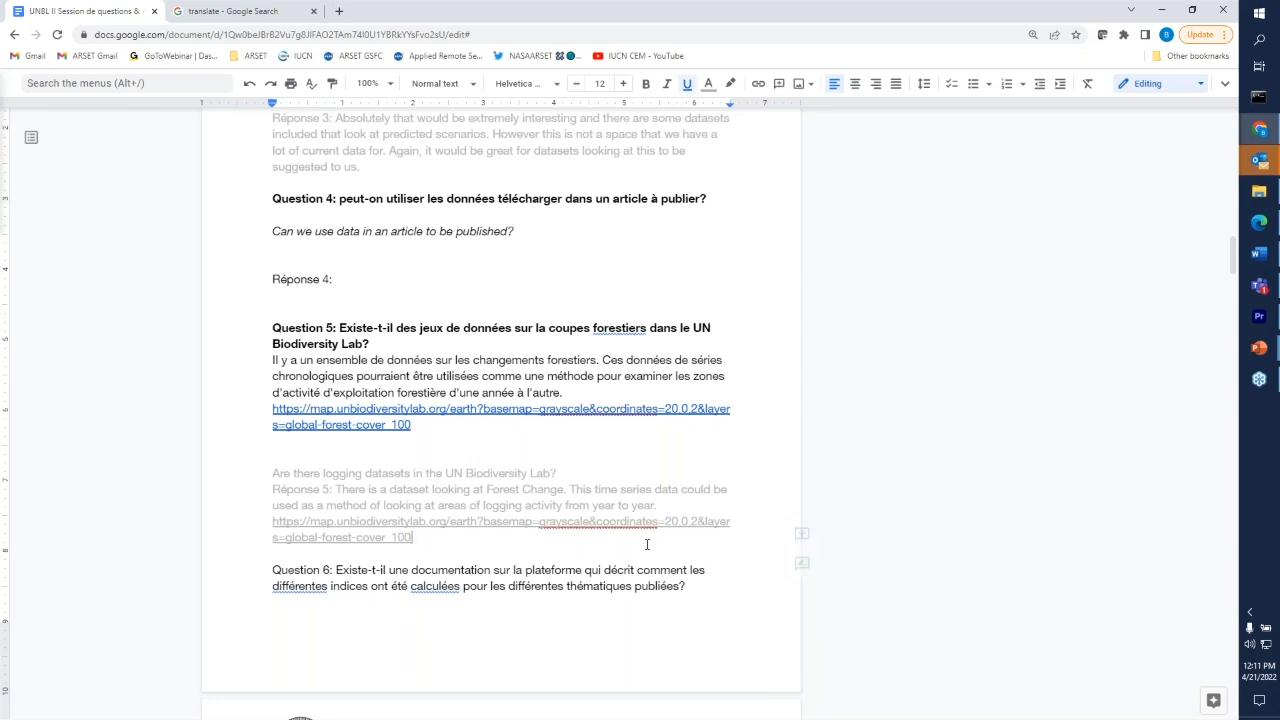
scroll(647, 544, "down", 1)
scroll(647, 544, "down", 5)
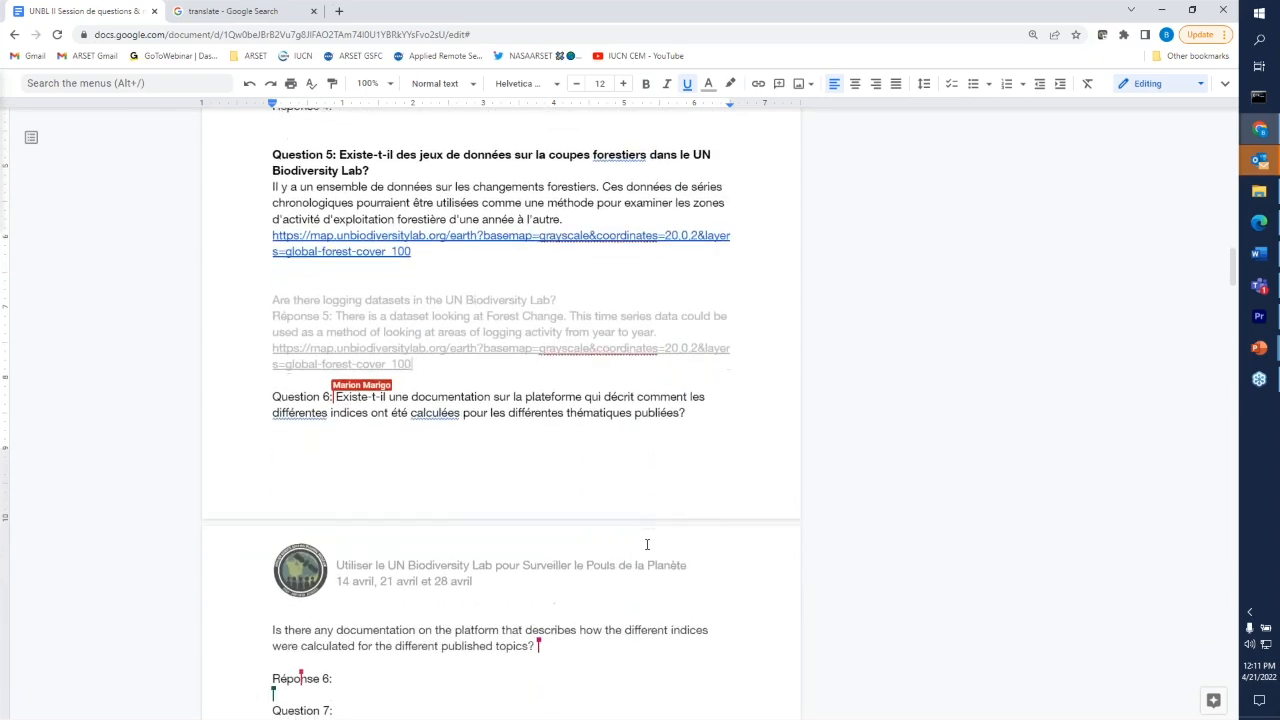
scroll(647, 544, "down", 2)
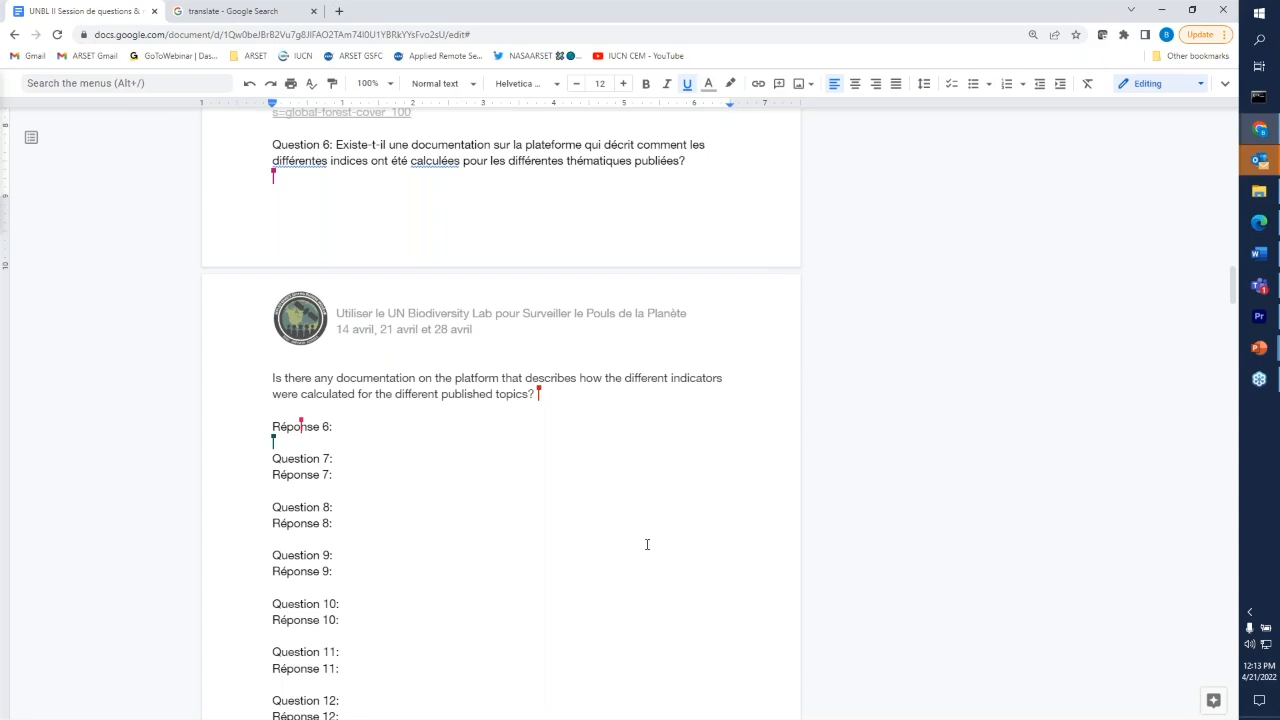
scroll(646, 544, "down", 5)
scroll(645, 650, "up", 20)
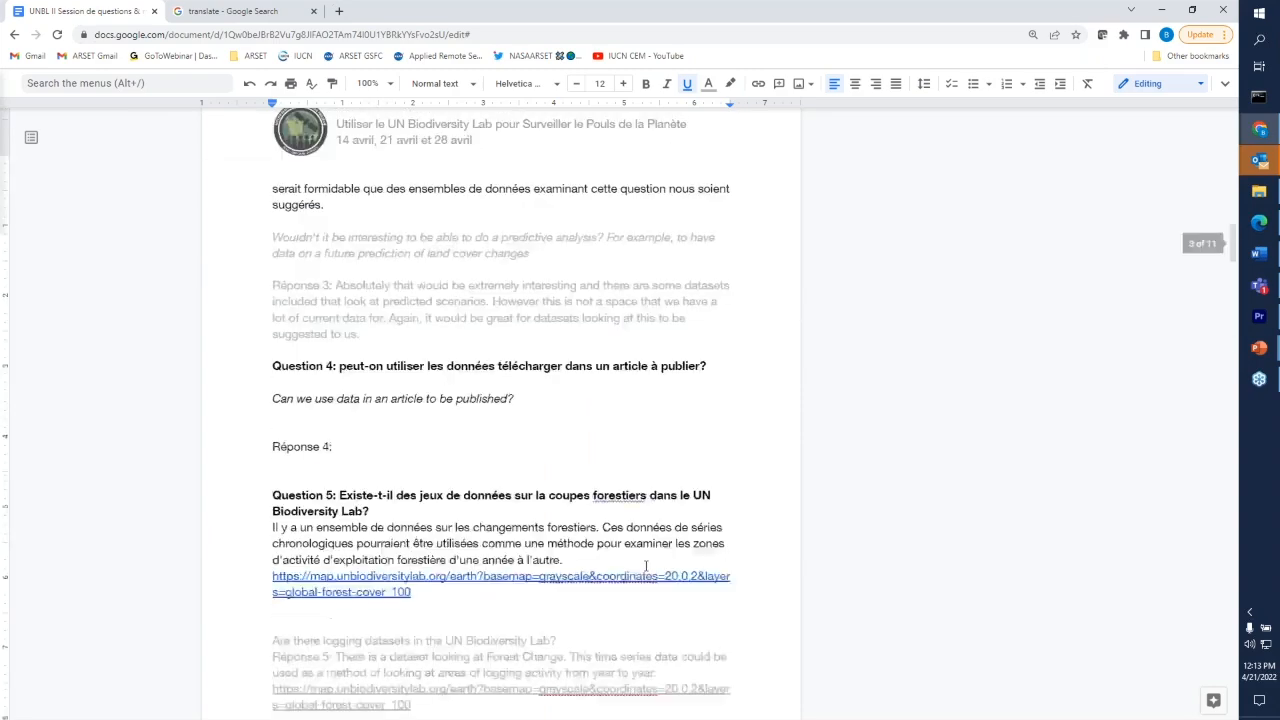
- Select the introductory sentence on e-mailing the contact about unanswered questions, and place the cursor at the end of Question 1
scroll(645, 655, "up", 4)
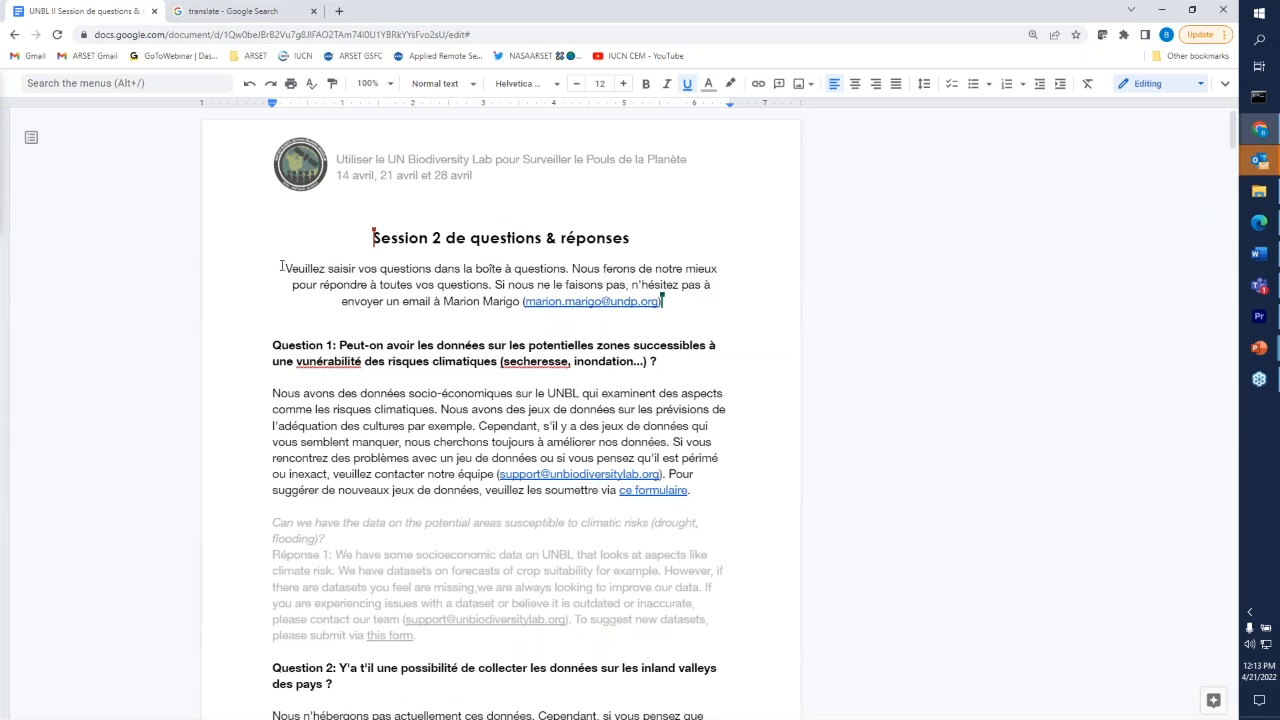
left_click_drag(494, 287, 658, 310)
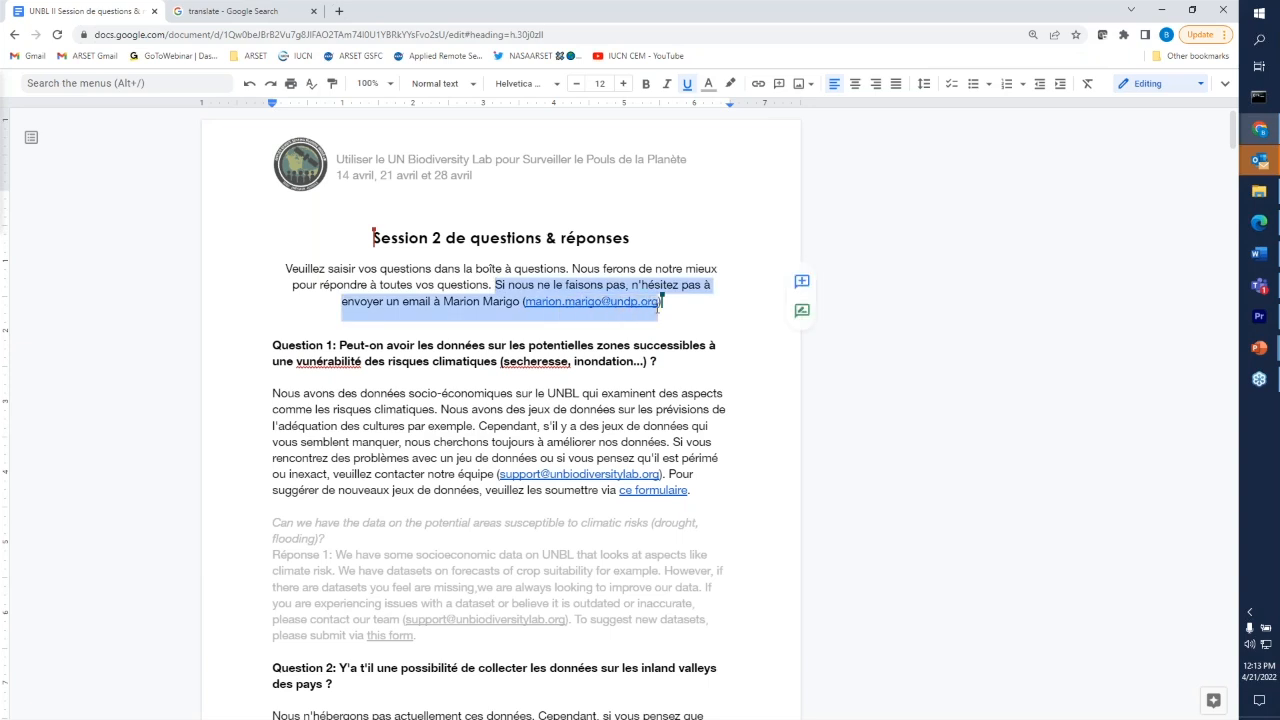
left_click(660, 362)
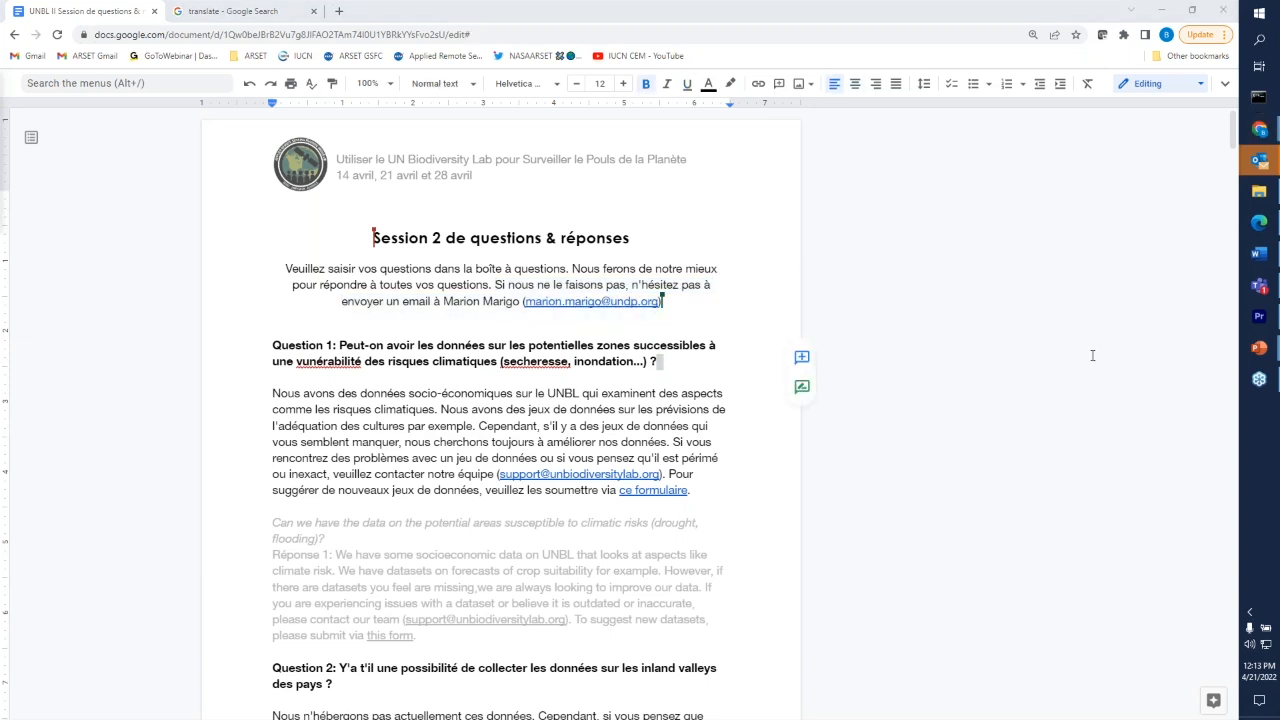